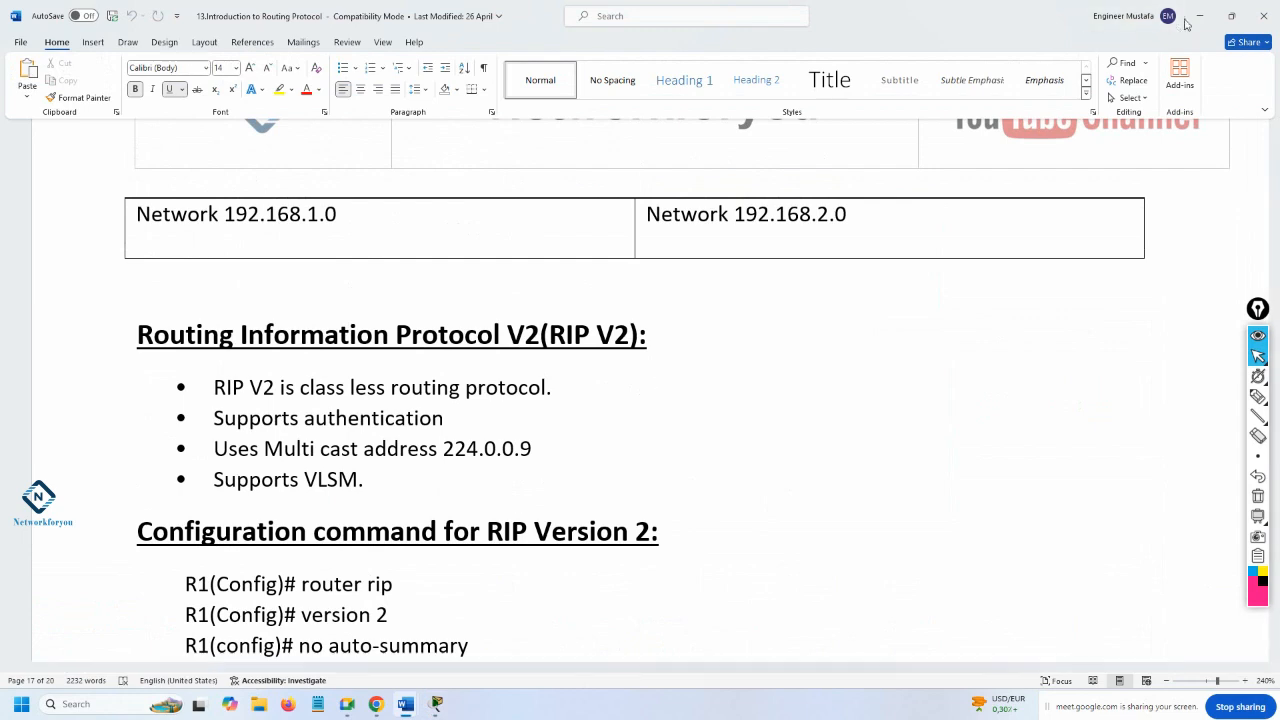
Step: Switch to Cisco Packet Tracer and delete Router2 from the workspace
{"action": "left_click", "coordinate": [1199, 16]}
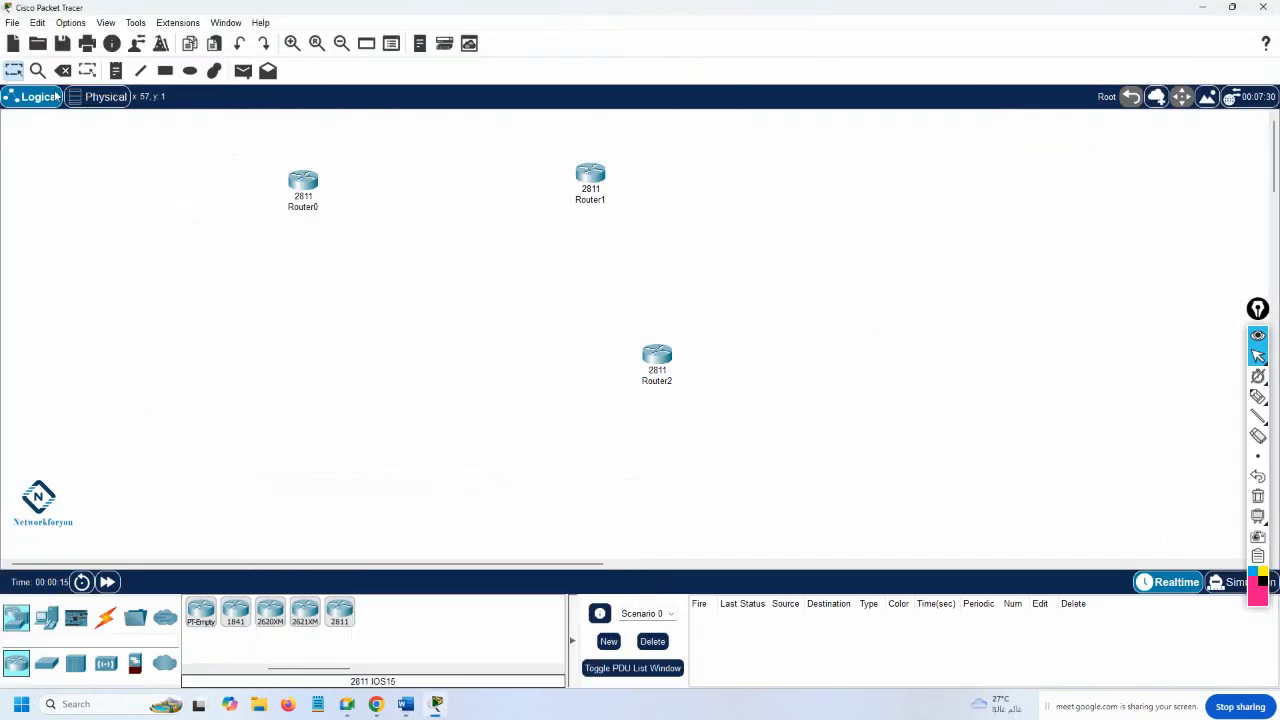
{"action": "left_click", "coordinate": [63, 70]}
{"action": "left_click", "coordinate": [655, 352]}
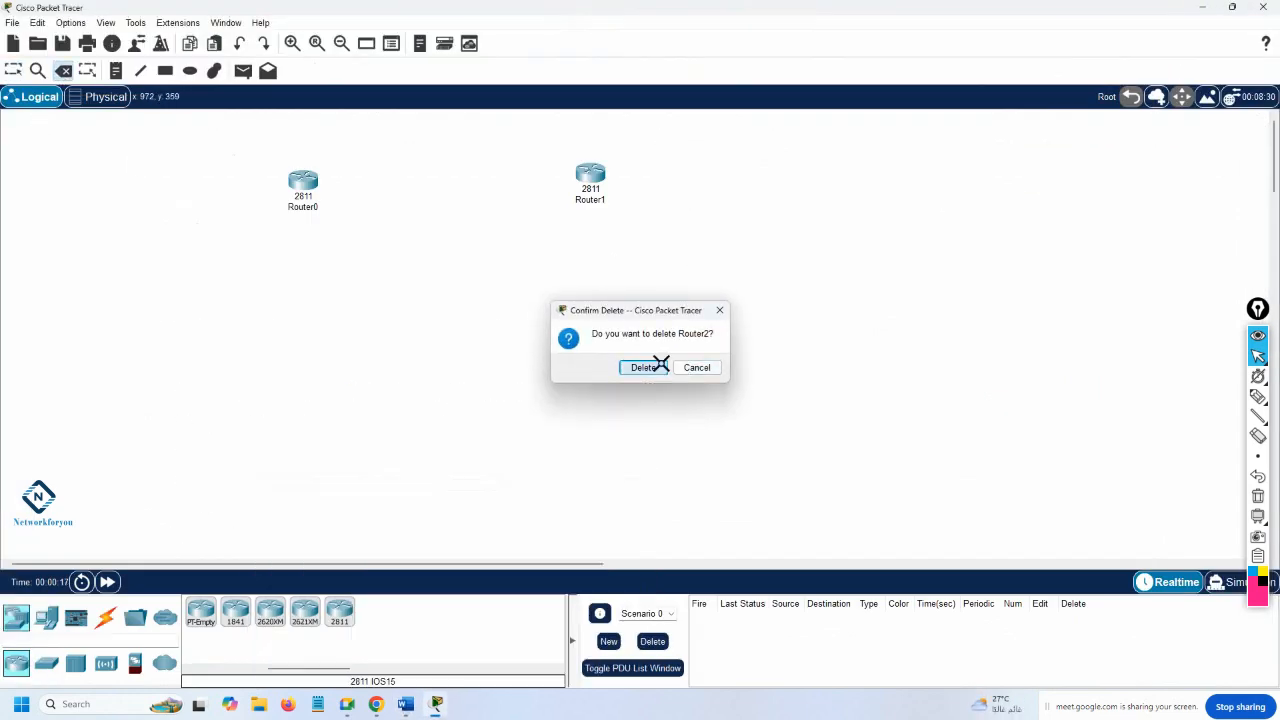
{"action": "left_click", "coordinate": [643, 367]}
{"action": "left_click", "coordinate": [13, 70]}
Step: Connect Router0 to Router1 using the automatically chosen connection type
{"action": "left_click", "coordinate": [105, 617]}
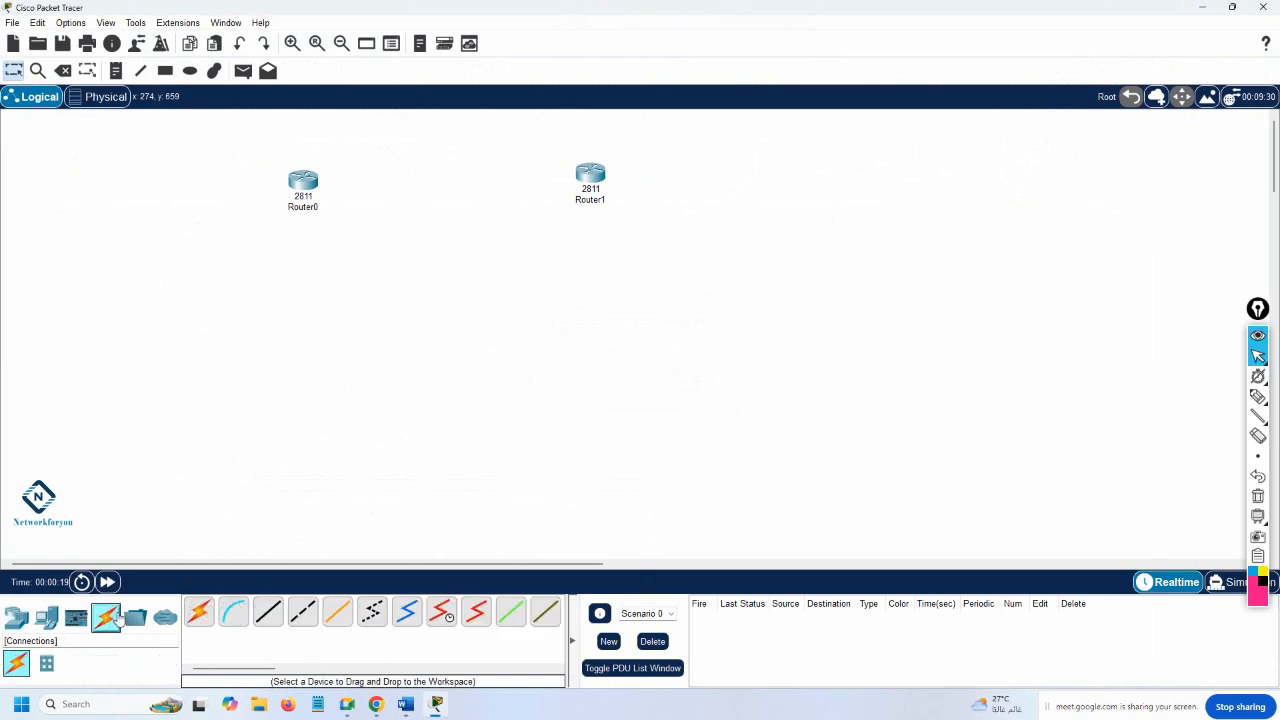
{"action": "left_click", "coordinate": [198, 611]}
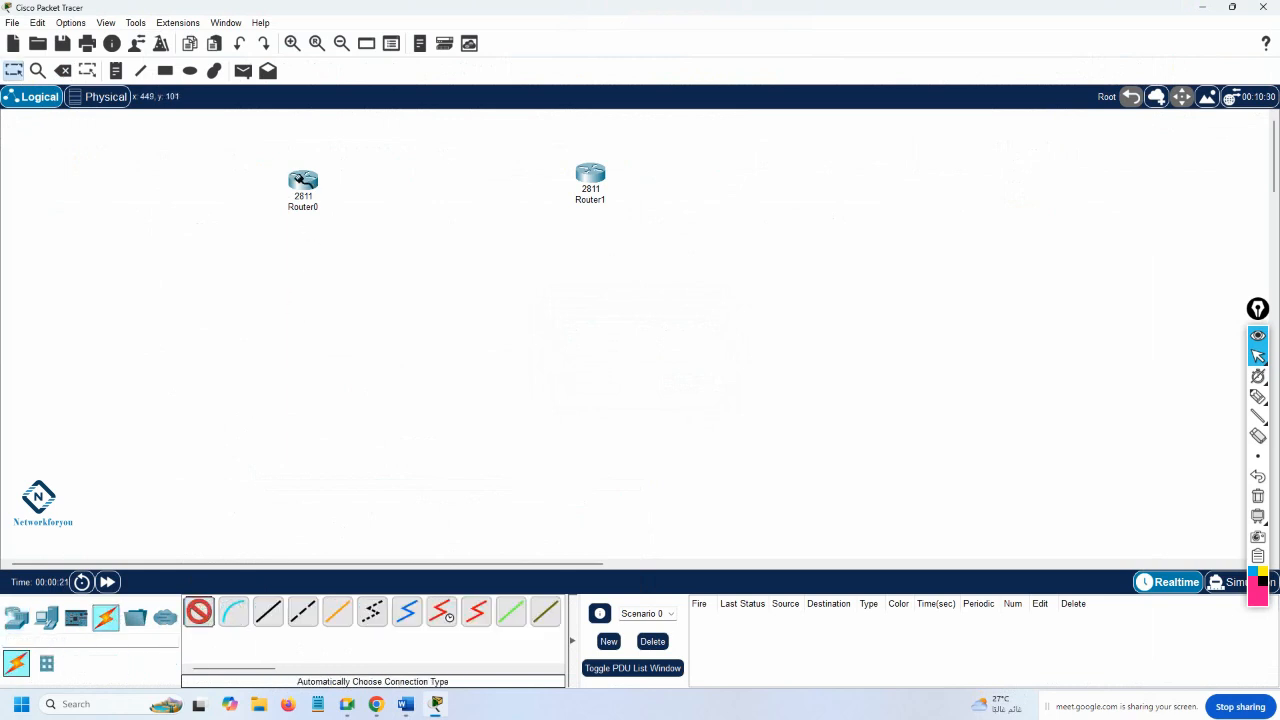
{"action": "left_click", "coordinate": [303, 184]}
{"action": "left_click", "coordinate": [581, 174]}
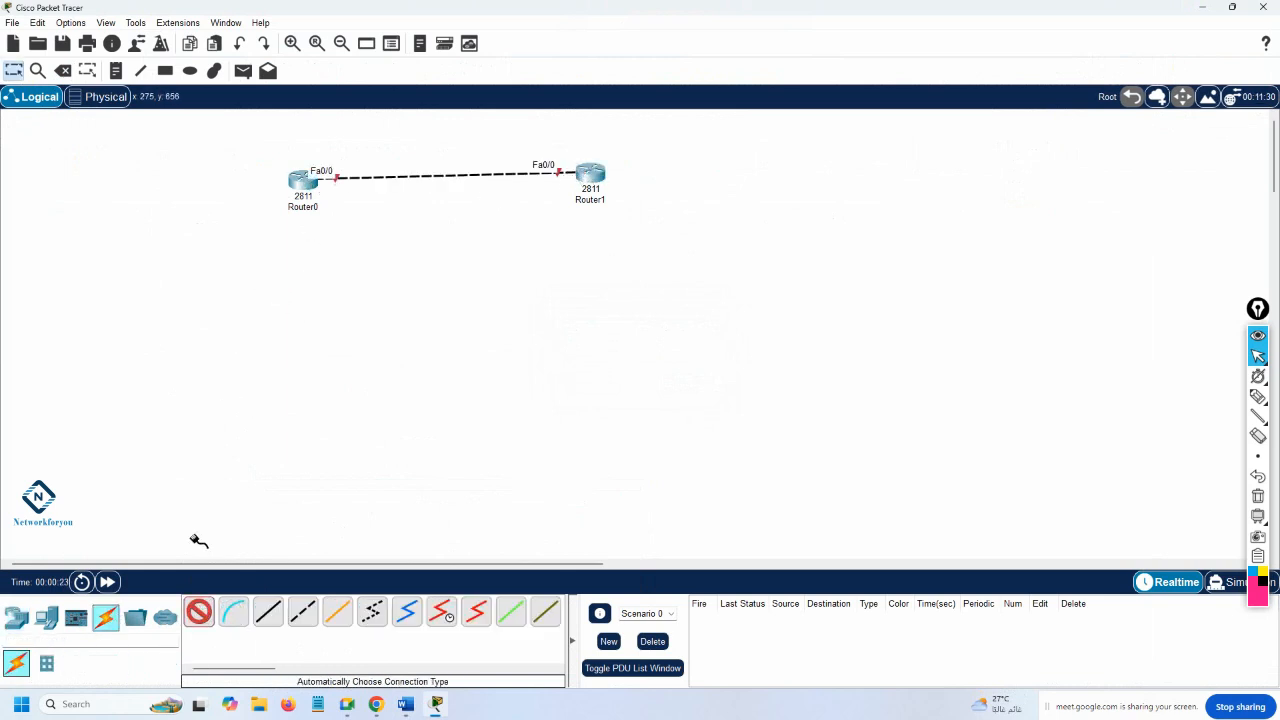
Step: Place two 2960 switches in the workspace, one below Router0 and one below Router1
{"action": "left_click", "coordinate": [46, 617]}
{"action": "left_click", "coordinate": [20, 619]}
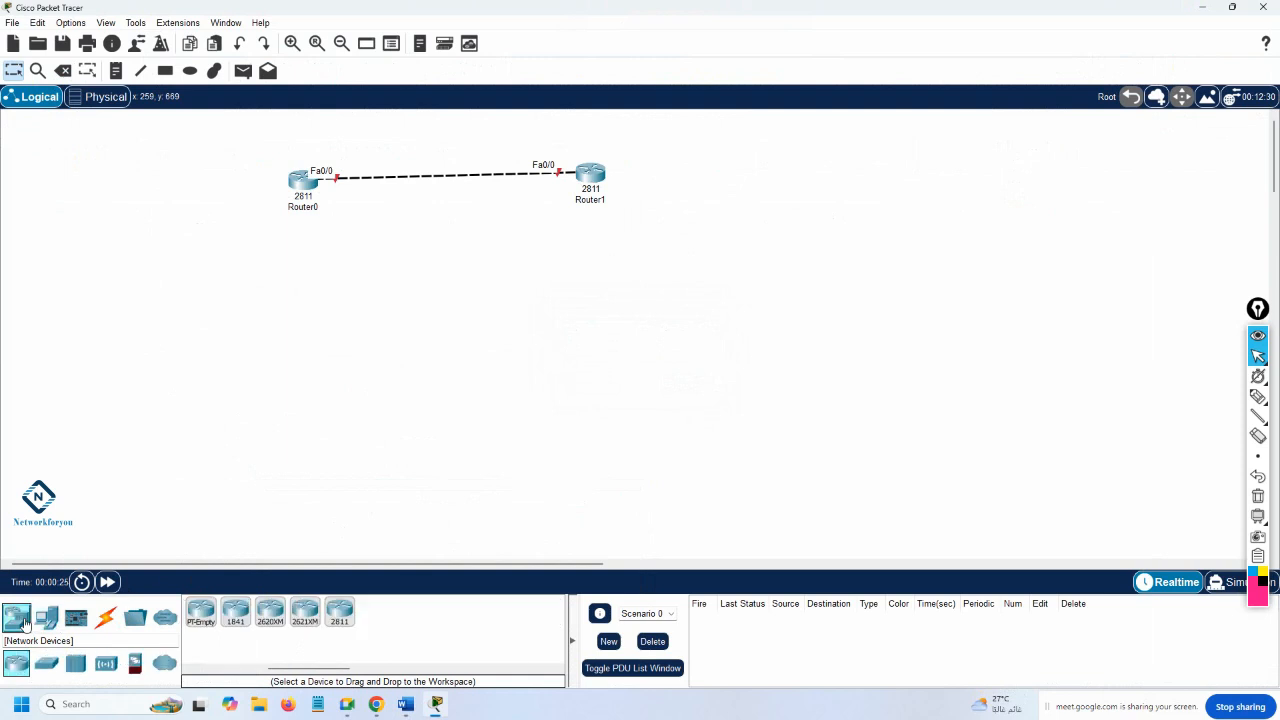
{"action": "left_click", "coordinate": [46, 663]}
{"action": "left_click", "coordinate": [199, 619]}
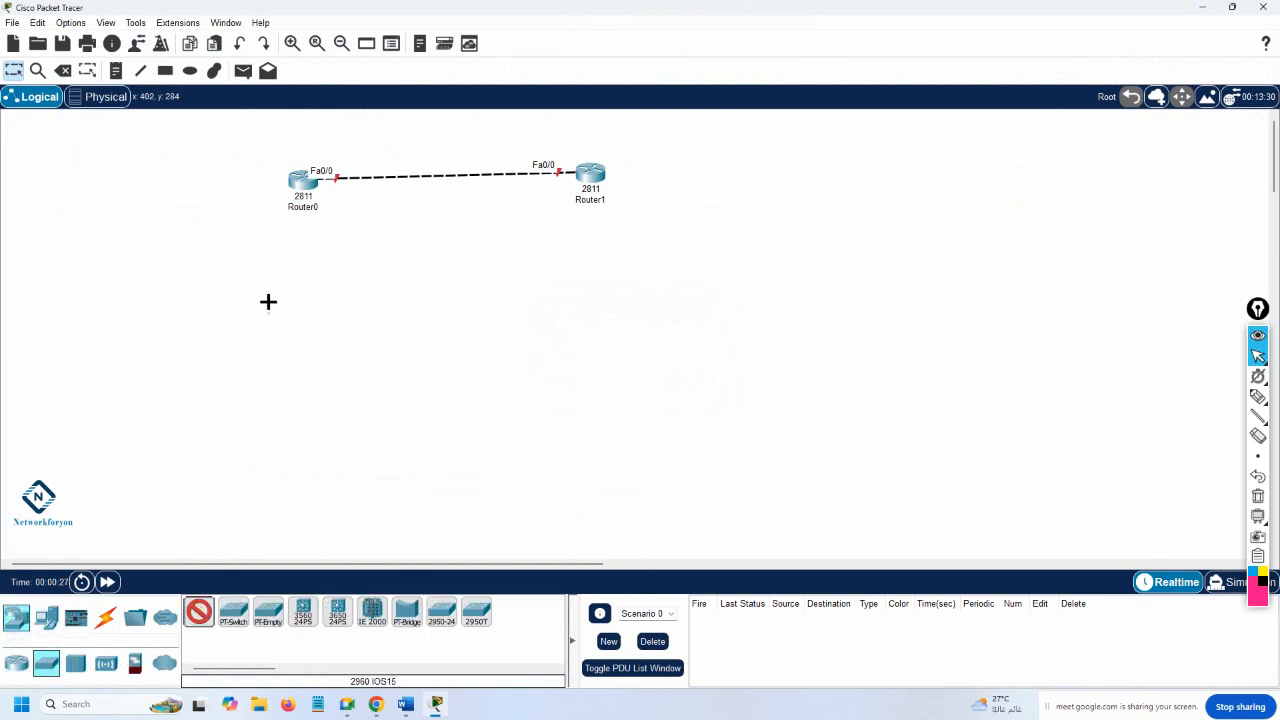
{"action": "left_click", "coordinate": [300, 289]}
{"action": "left_click", "coordinate": [593, 288]}
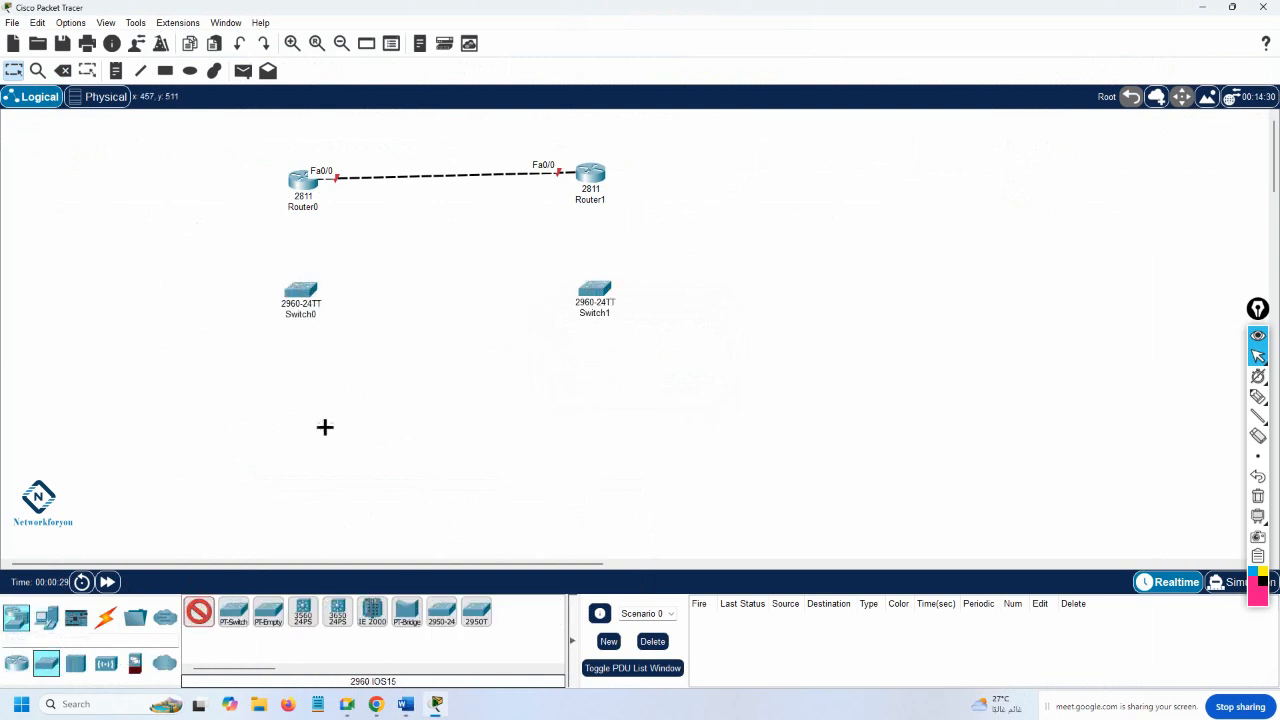
Step: Connect Switch0 to Router0 and Switch1 to Router1 using the automatic connection type
{"action": "left_click", "coordinate": [105, 617]}
{"action": "left_click", "coordinate": [199, 612]}
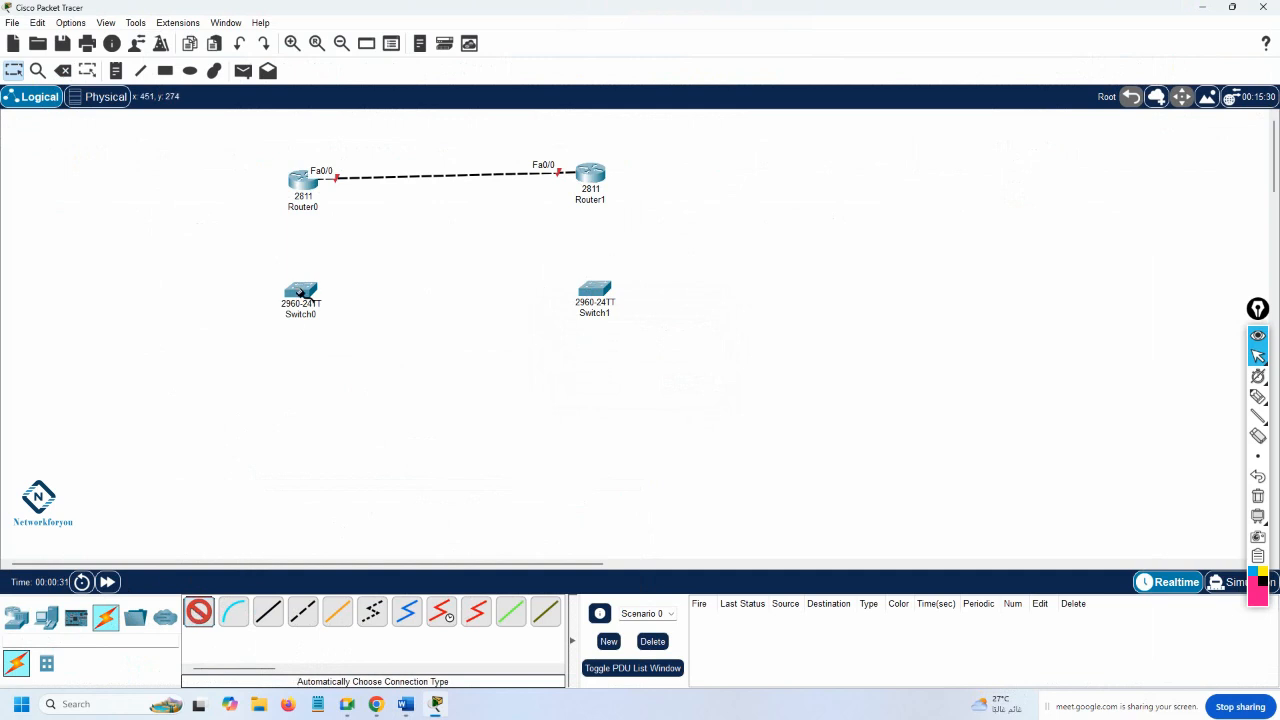
{"action": "left_click", "coordinate": [300, 292]}
{"action": "left_click", "coordinate": [304, 188]}
{"action": "left_click", "coordinate": [595, 288]}
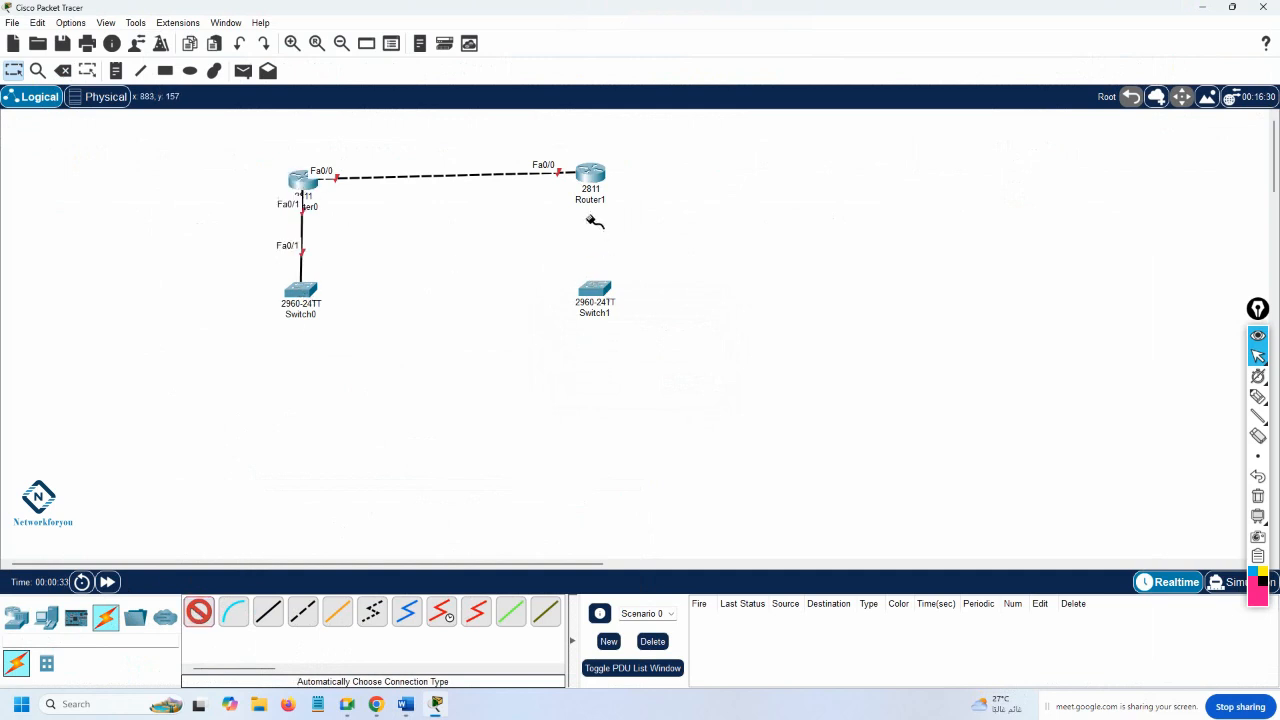
{"action": "left_click", "coordinate": [591, 177]}
Step: Add six PCs to the topology, three below Switch0 and three below Switch1
{"action": "left_click", "coordinate": [58, 620]}
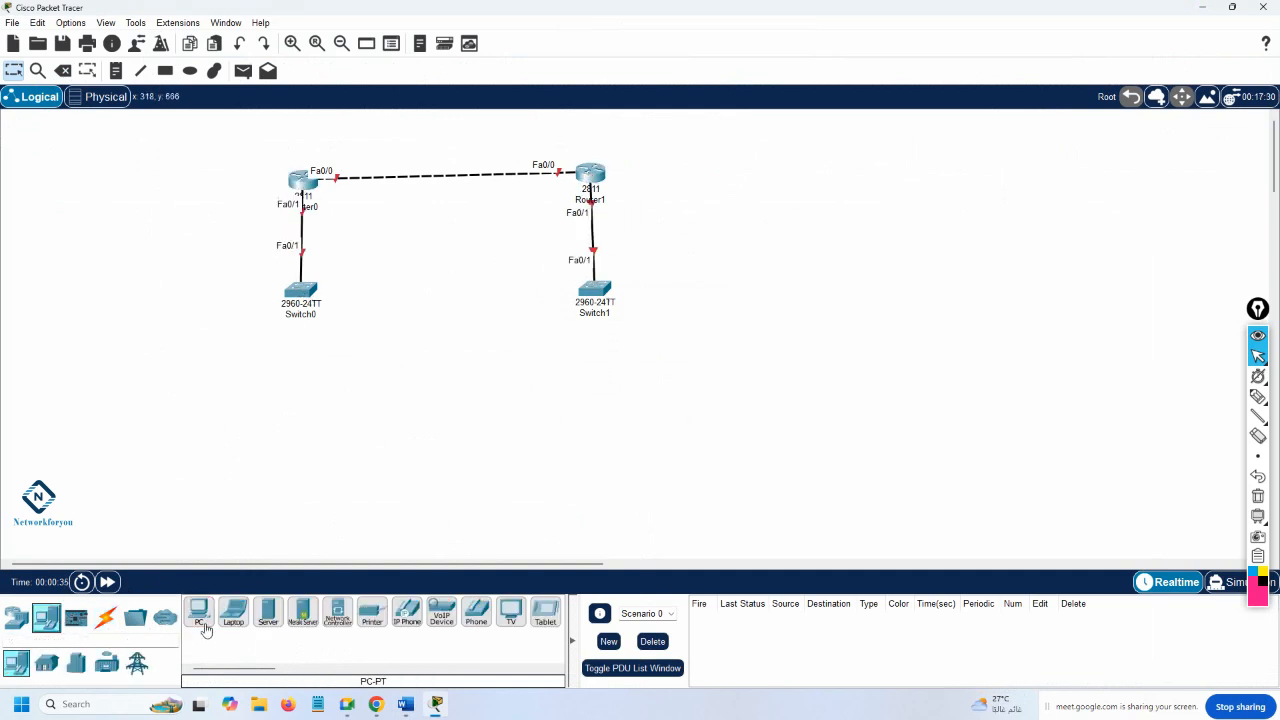
{"action": "left_click", "coordinate": [200, 612]}
{"action": "left_click", "coordinate": [233, 410]}
{"action": "left_click", "coordinate": [301, 410]}
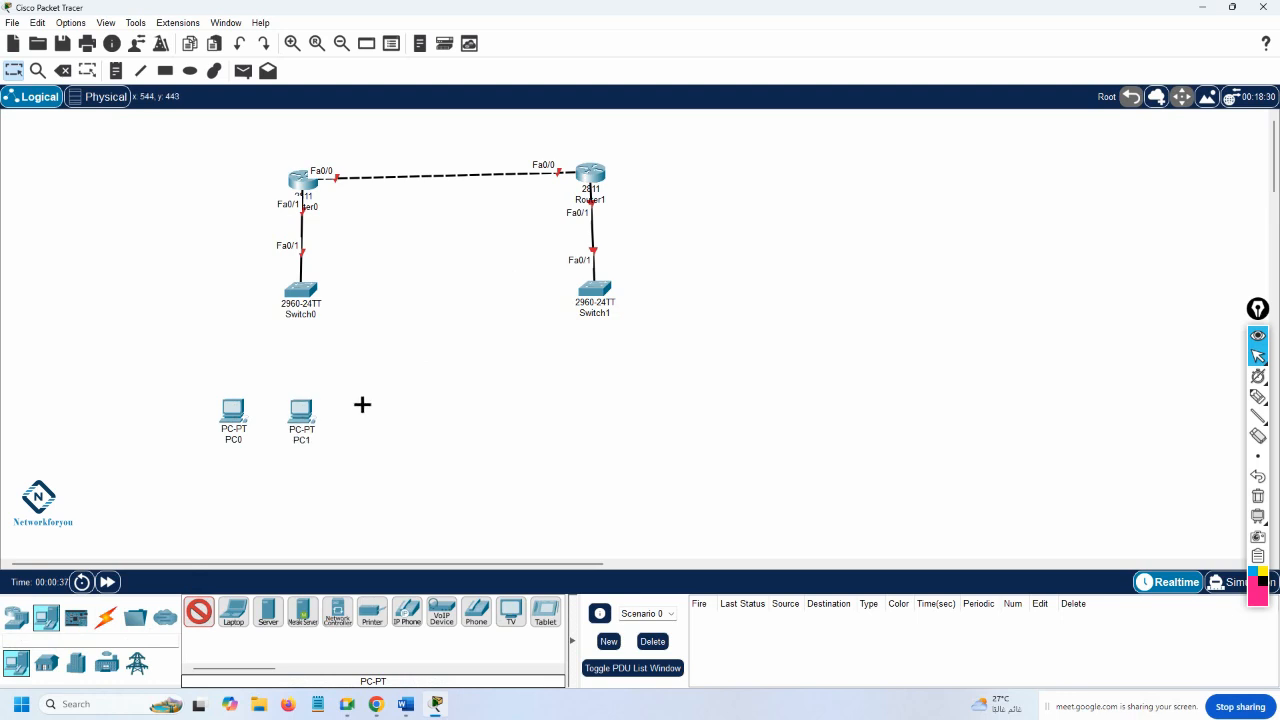
{"action": "left_click", "coordinate": [362, 408]}
{"action": "left_click", "coordinate": [533, 412]}
{"action": "left_click", "coordinate": [609, 412]}
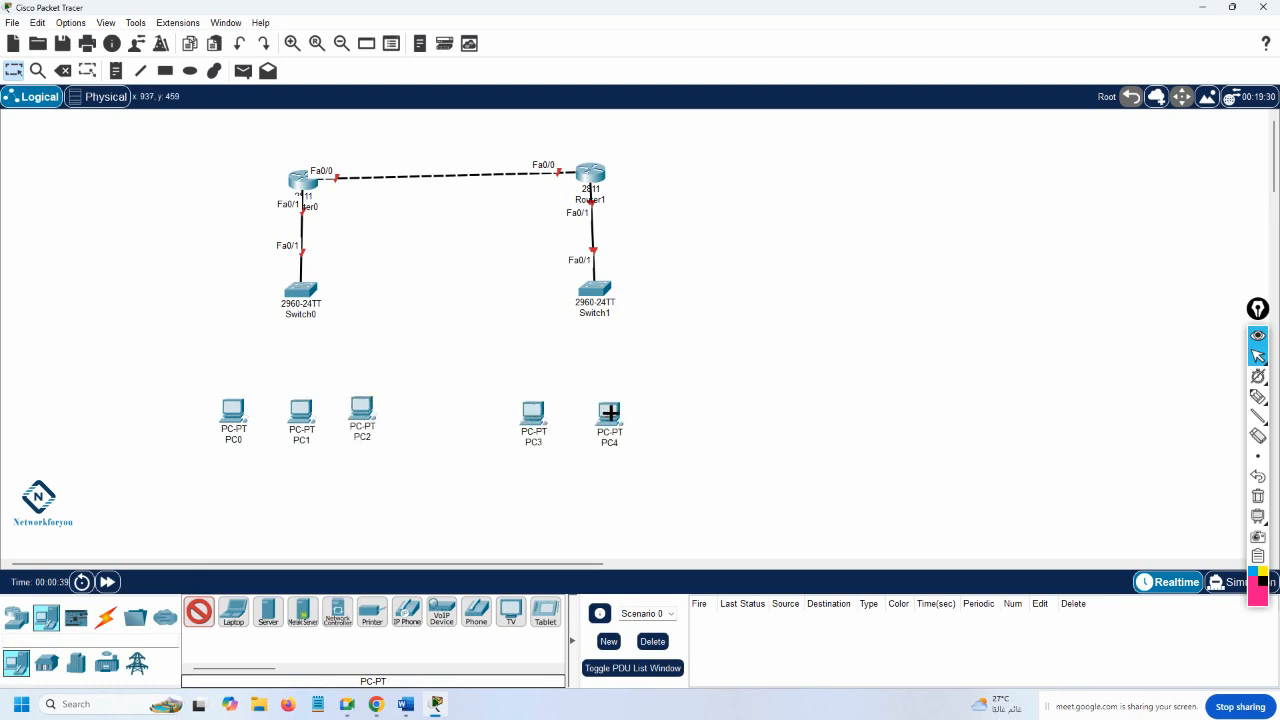
{"action": "left_click", "coordinate": [690, 418]}
Step: Connect PC0, PC1 and PC2 to Switch0 using the automatic connection type
{"action": "left_click", "coordinate": [103, 620]}
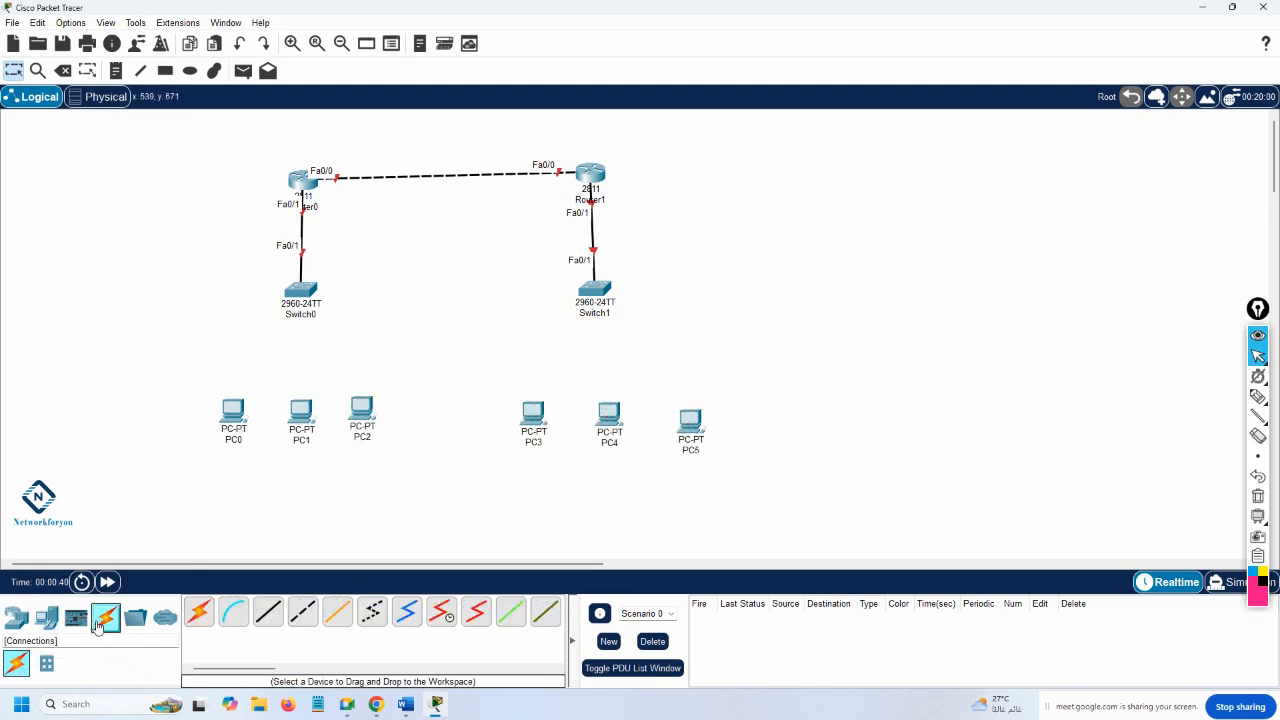
{"action": "left_click", "coordinate": [198, 612]}
{"action": "left_click", "coordinate": [307, 307]}
{"action": "left_click", "coordinate": [233, 412]}
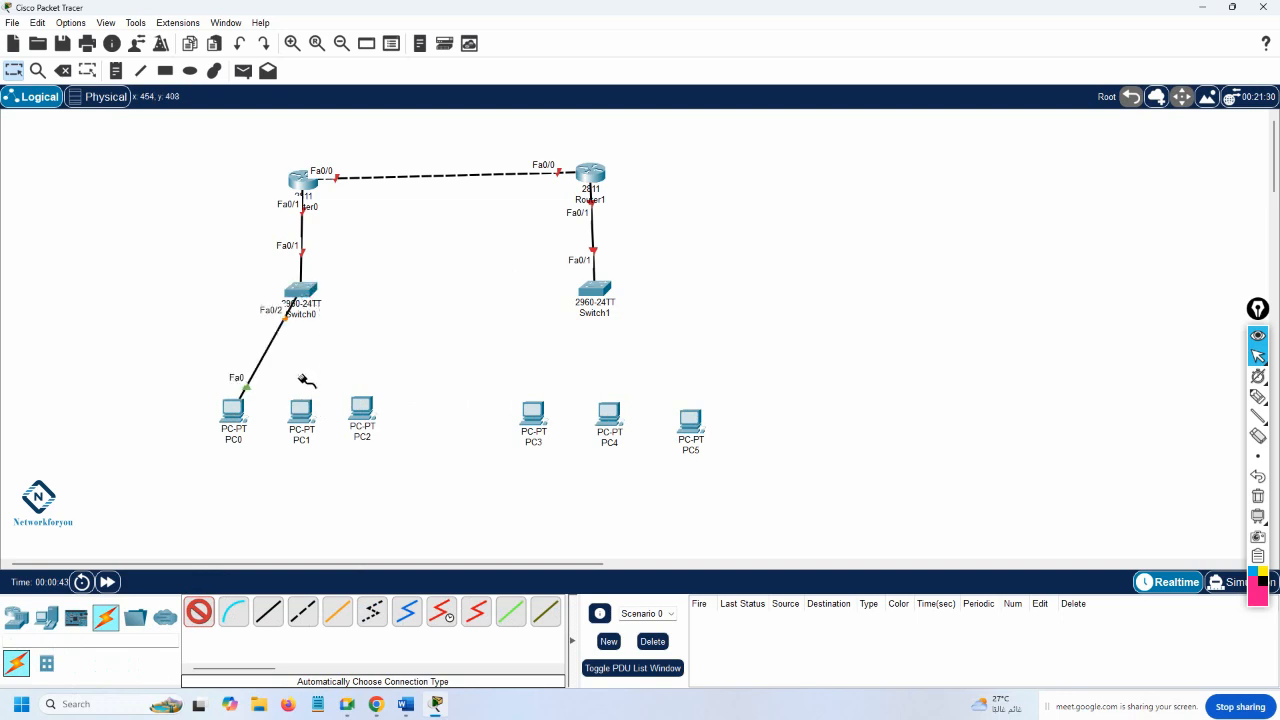
{"action": "left_click", "coordinate": [301, 412]}
{"action": "left_click", "coordinate": [305, 300]}
{"action": "left_click", "coordinate": [366, 409]}
{"action": "left_click", "coordinate": [332, 302]}
Step: Connect PC3, PC4 and PC5 to Switch1 and end the cabling mode
{"action": "left_click", "coordinate": [536, 412]}
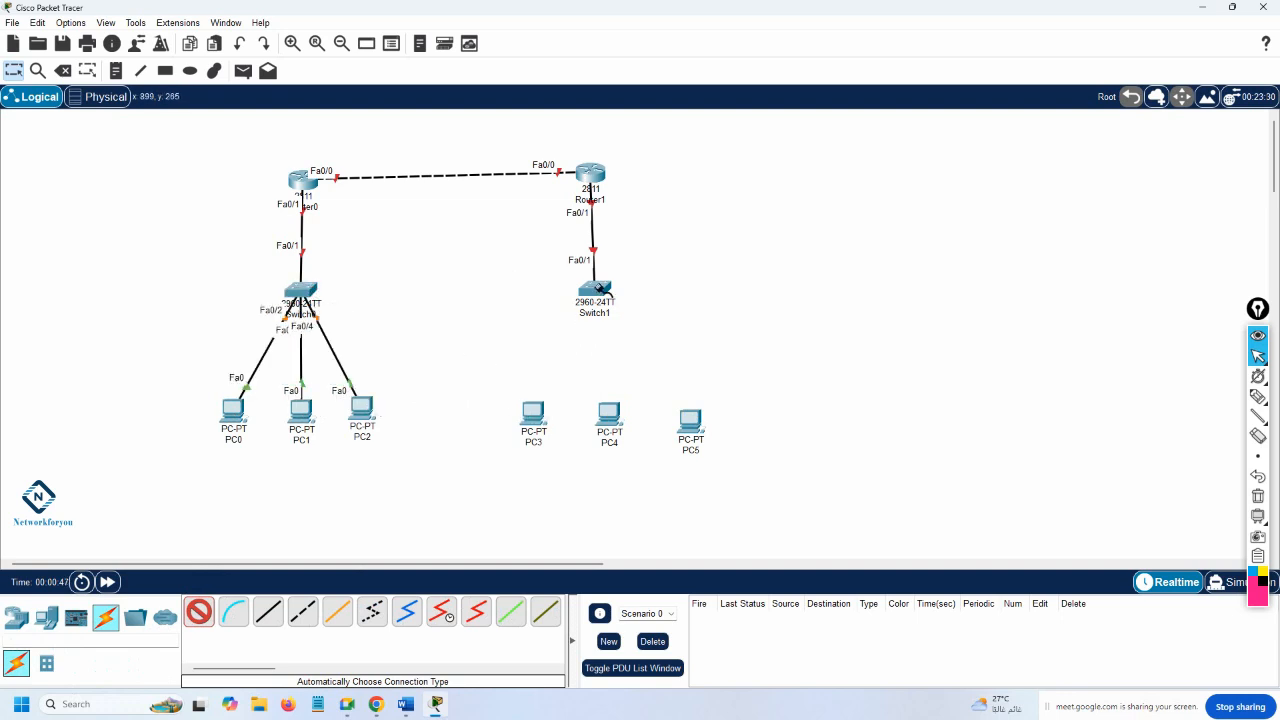
{"action": "left_click", "coordinate": [597, 290]}
{"action": "left_click", "coordinate": [609, 411]}
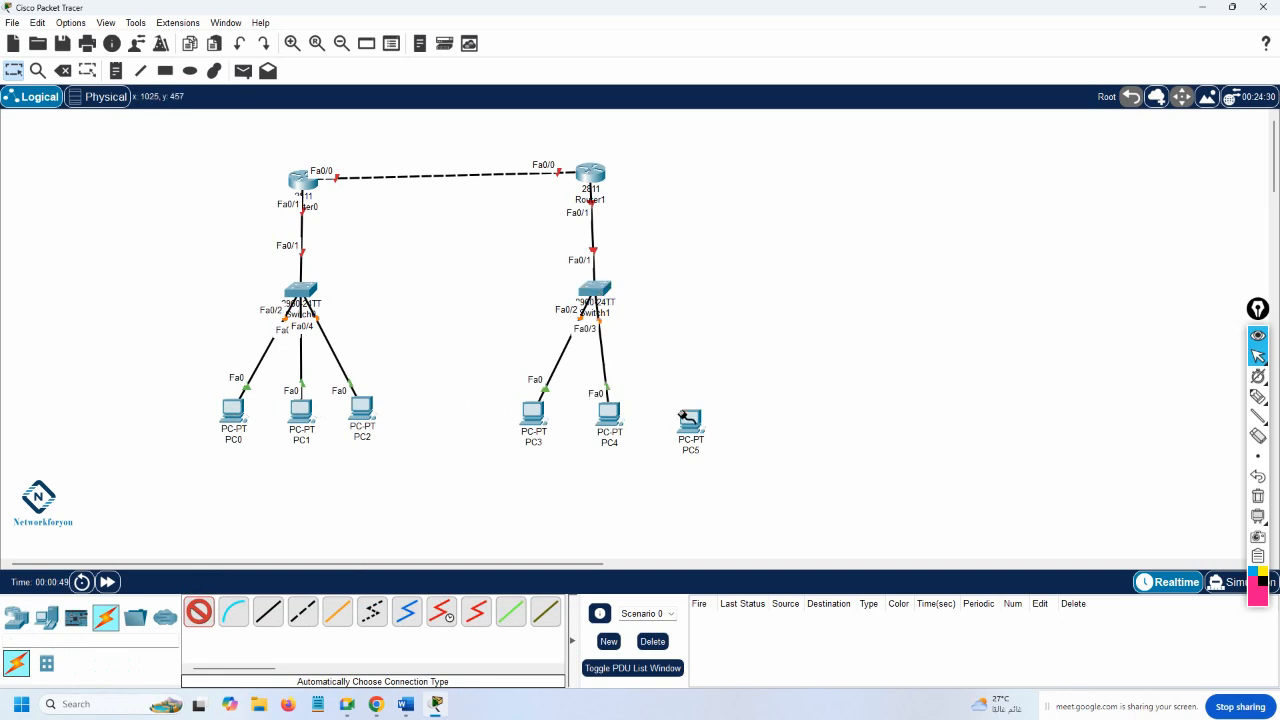
{"action": "left_click", "coordinate": [690, 420]}
{"action": "left_click", "coordinate": [602, 291]}
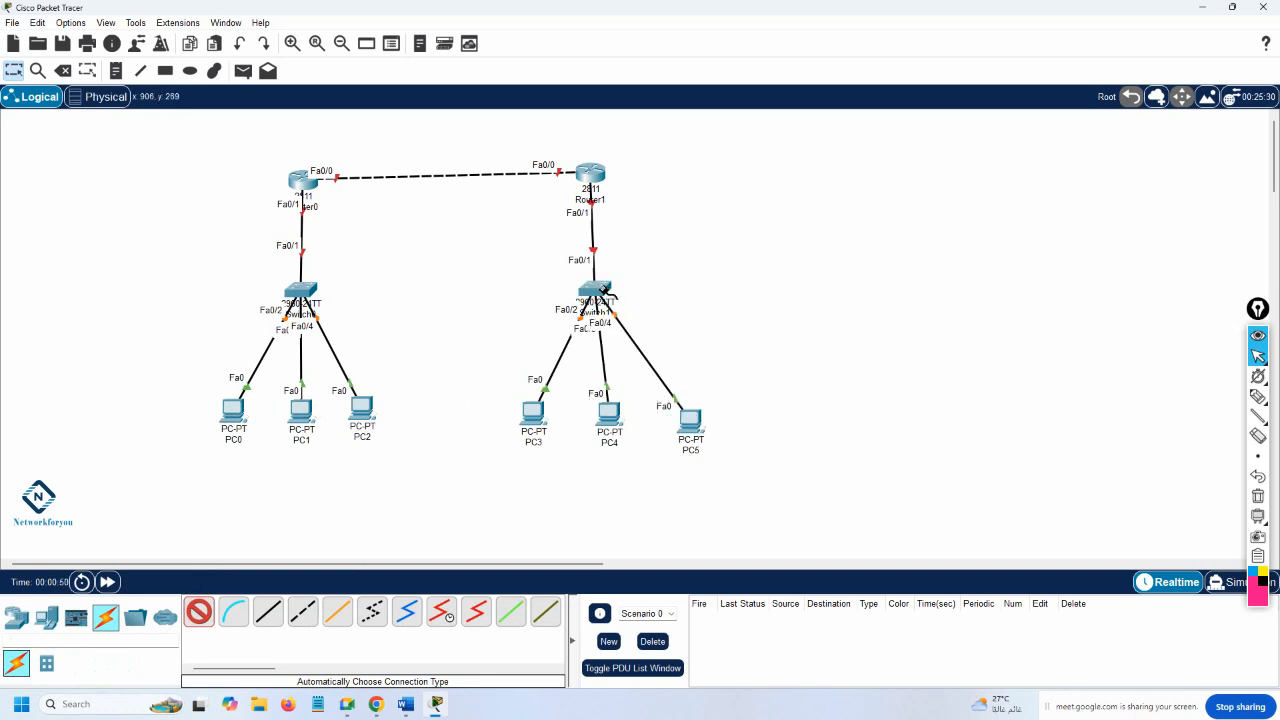
{"action": "key", "text": "Escape"}
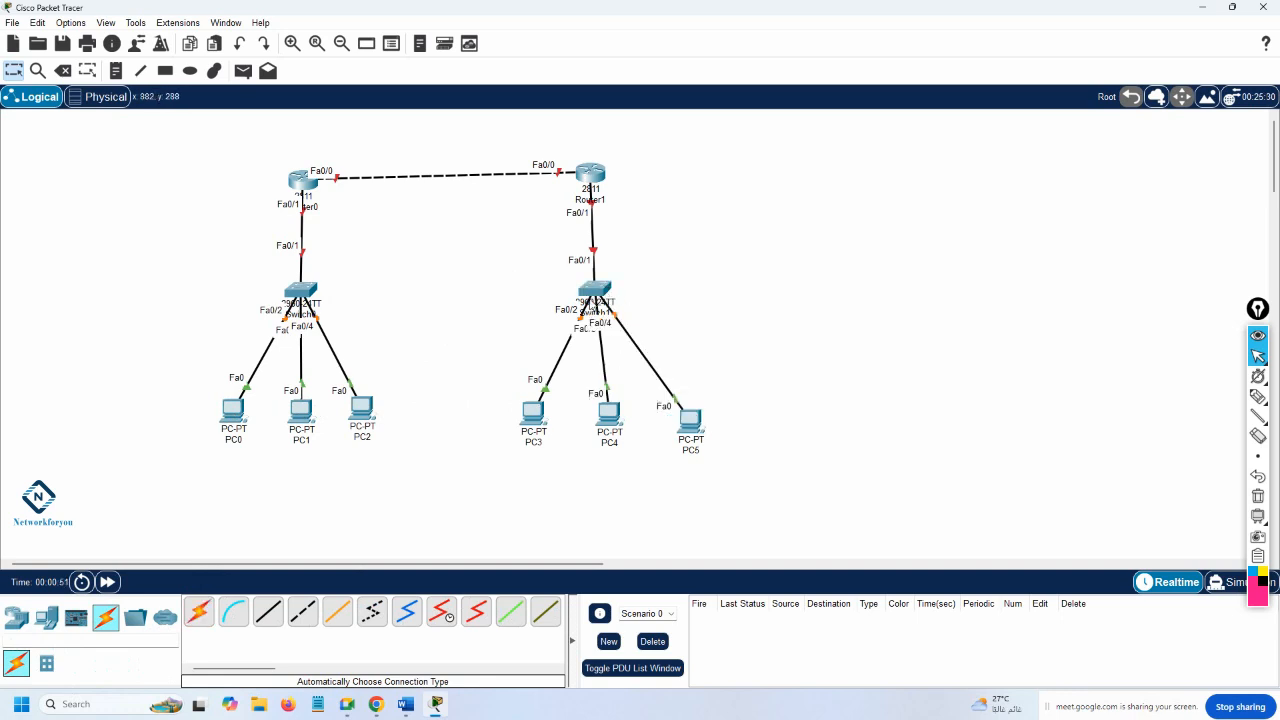
Step: Add the note 192.168.12.0/24 above the link between Router0 and Router1
{"action": "left_click", "coordinate": [116, 70]}
{"action": "left_click", "coordinate": [378, 148]}
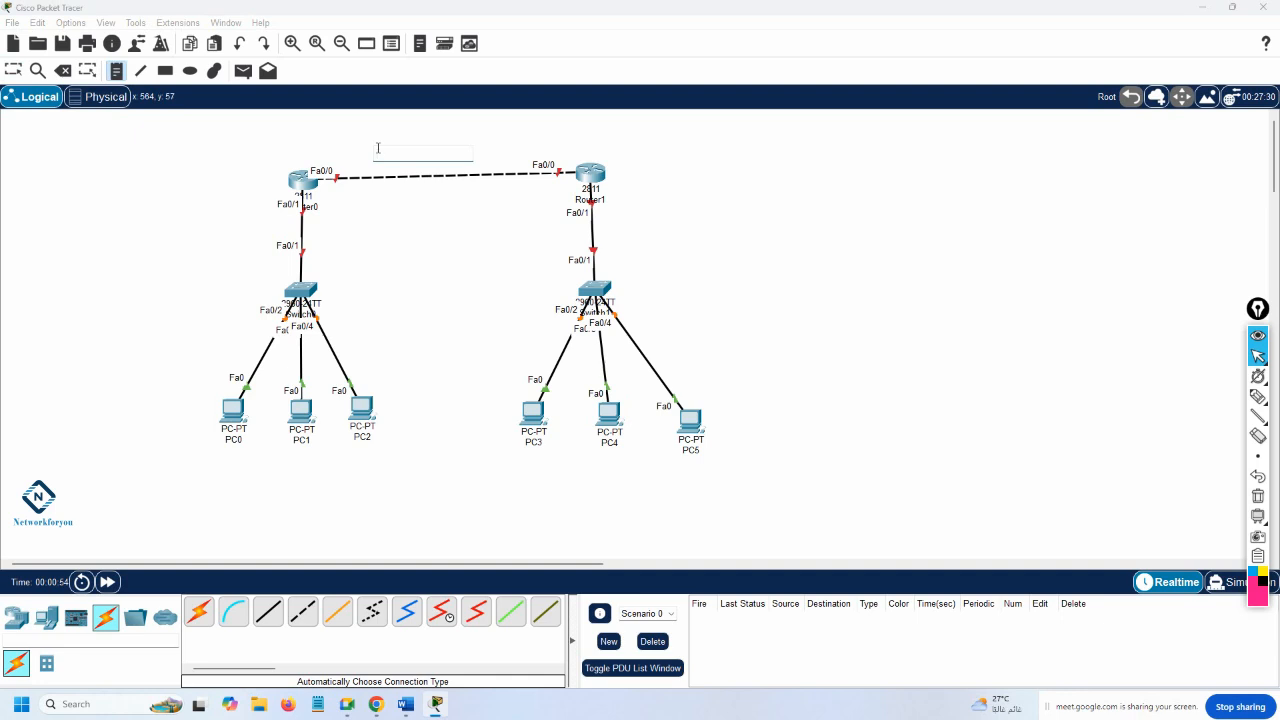
{"action": "type", "text": "192.168.12.0/24"}
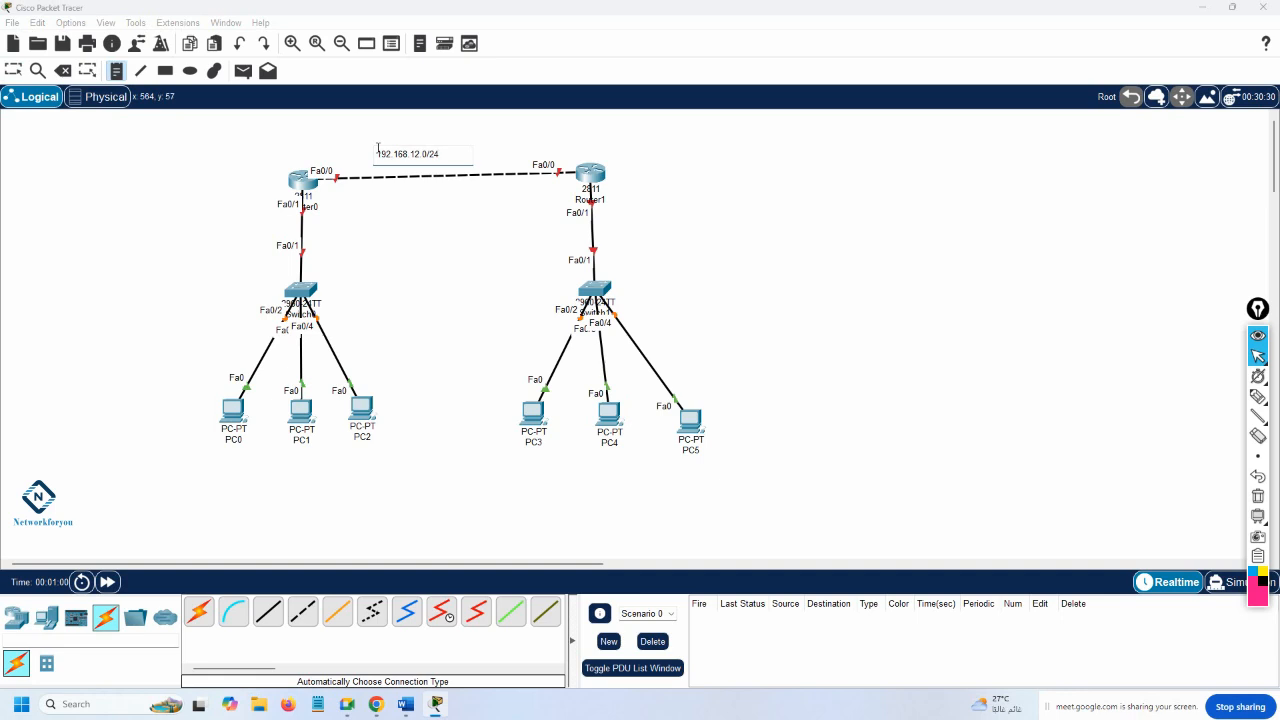
{"action": "left_click", "coordinate": [375, 205]}
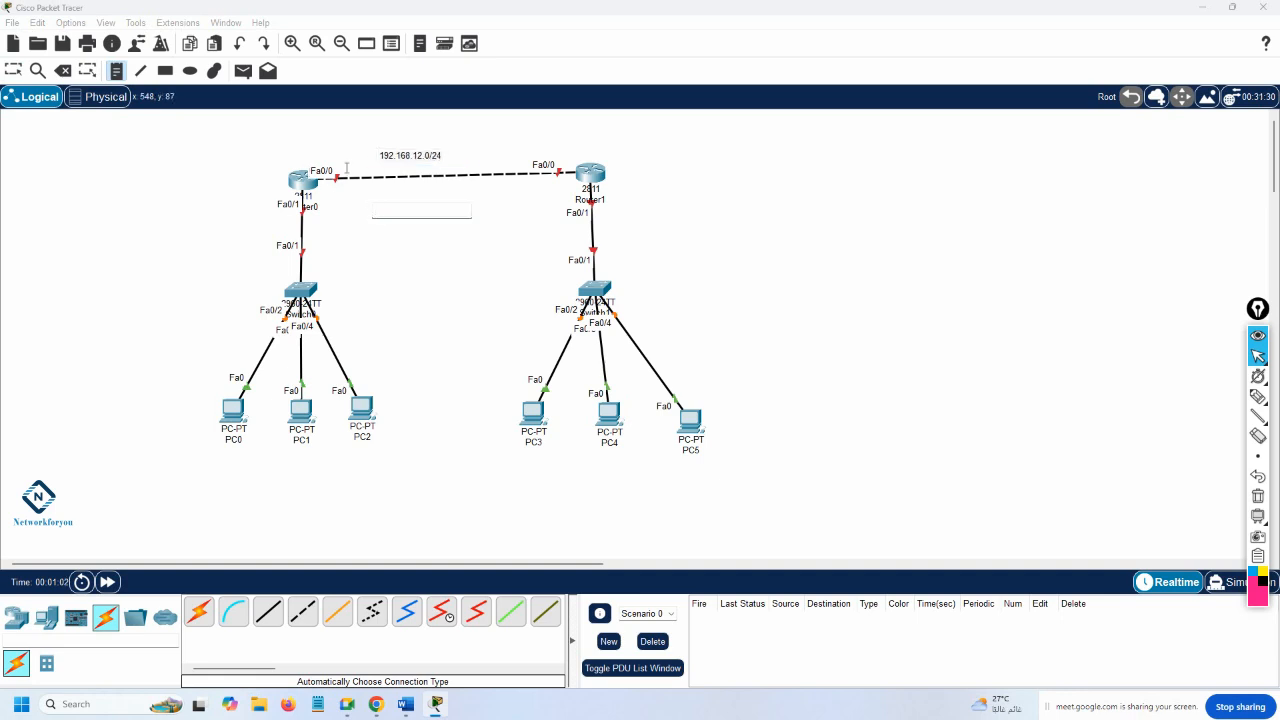
Step: Label the Router0–Switch0 link with the note 192.168.1.1/24 and the Router1–Switch1 link with 192.168.2.1/24
{"action": "left_click", "coordinate": [212, 218]}
{"action": "type", "text": "192.168.1.1/24"}
{"action": "left_click", "coordinate": [603, 211]}
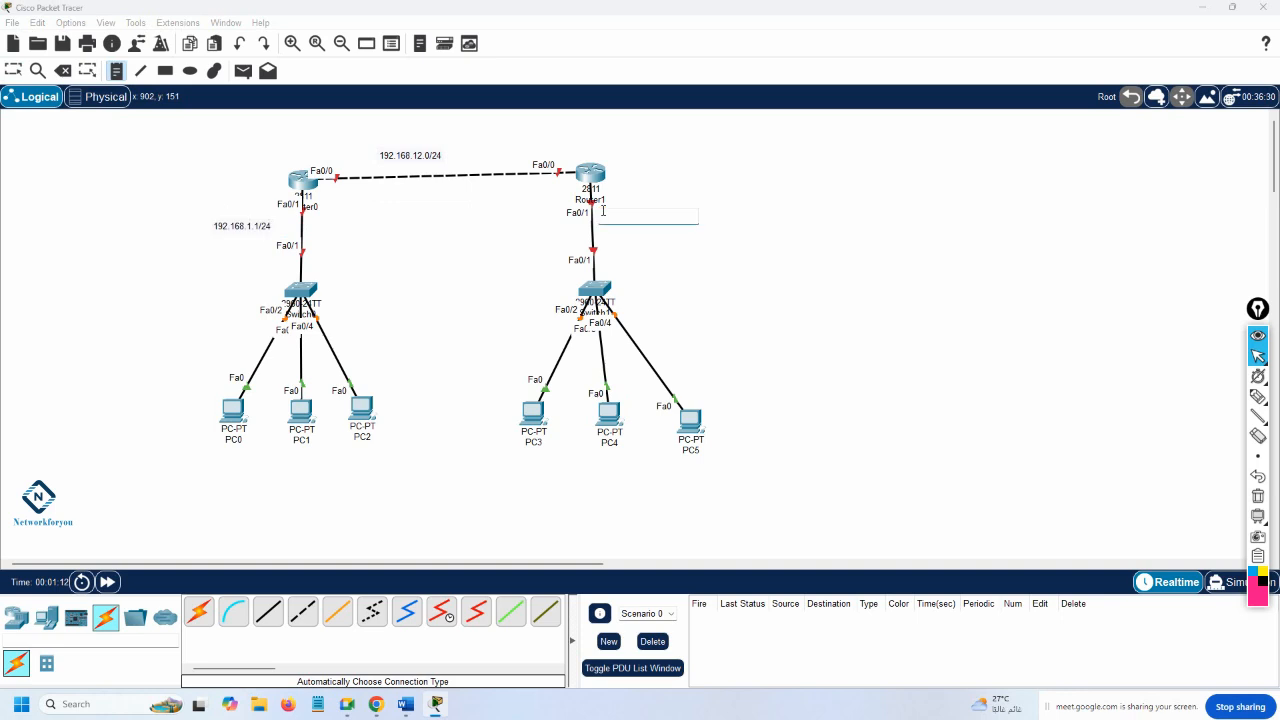
{"action": "type", "text": "192.168.2.1/24"}
{"action": "left_click", "coordinate": [706, 287]}
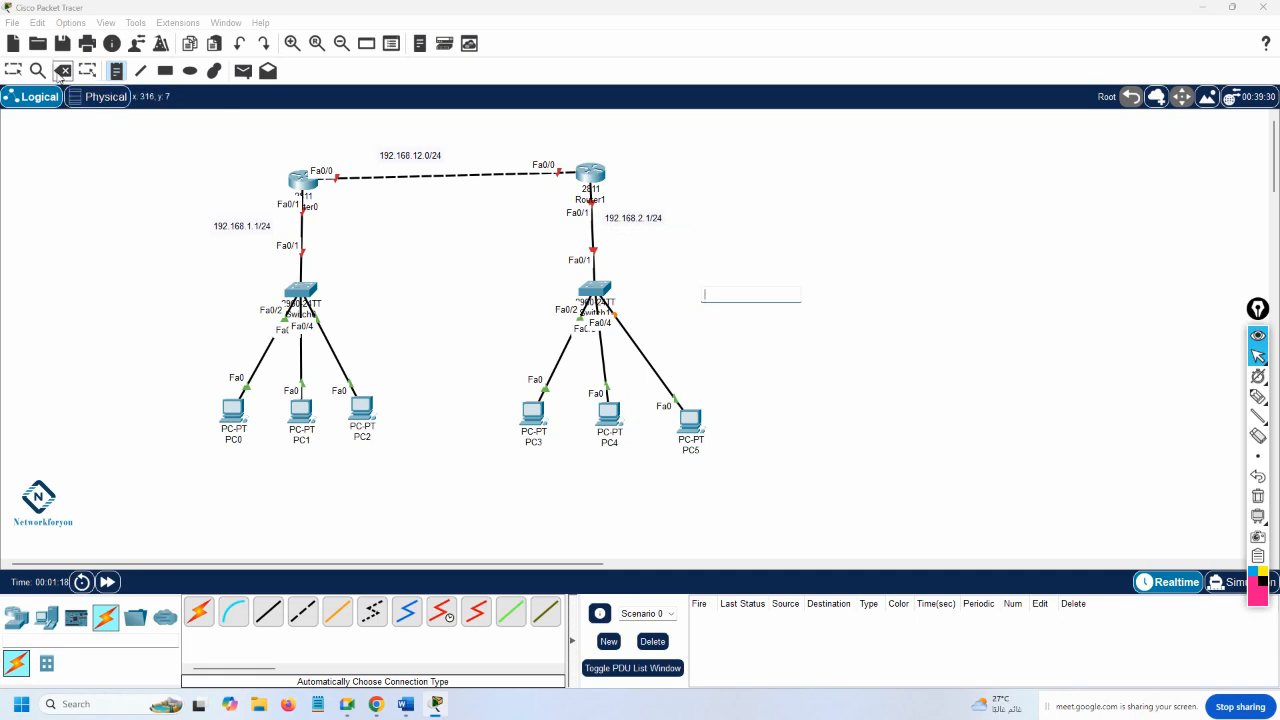
{"action": "left_click", "coordinate": [13, 70]}
Step: Move the 192.168.2.1/24 note slightly away from its link and shift PC0 and PC1 slightly outward
{"action": "left_click", "coordinate": [232, 226]}
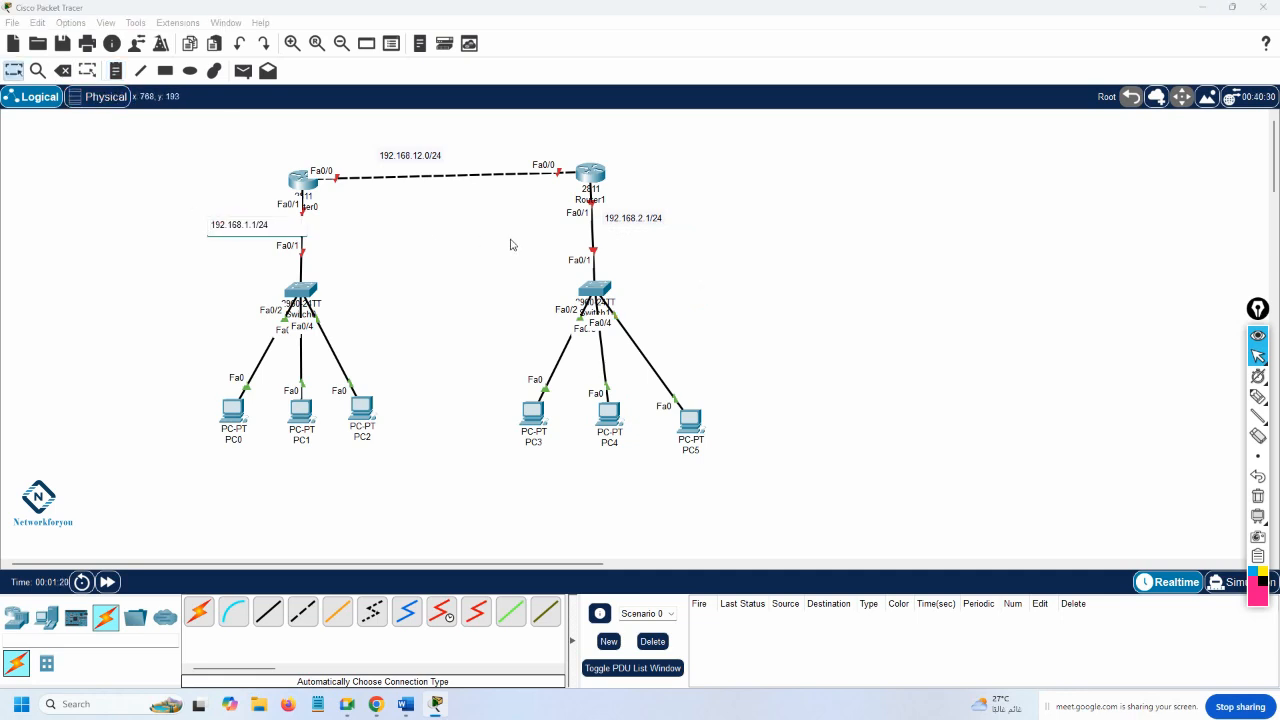
{"action": "left_click_drag", "start_coordinate": [628, 222], "coordinate": [637, 225]}
{"action": "left_click_drag", "start_coordinate": [232, 422], "coordinate": [221, 417]}
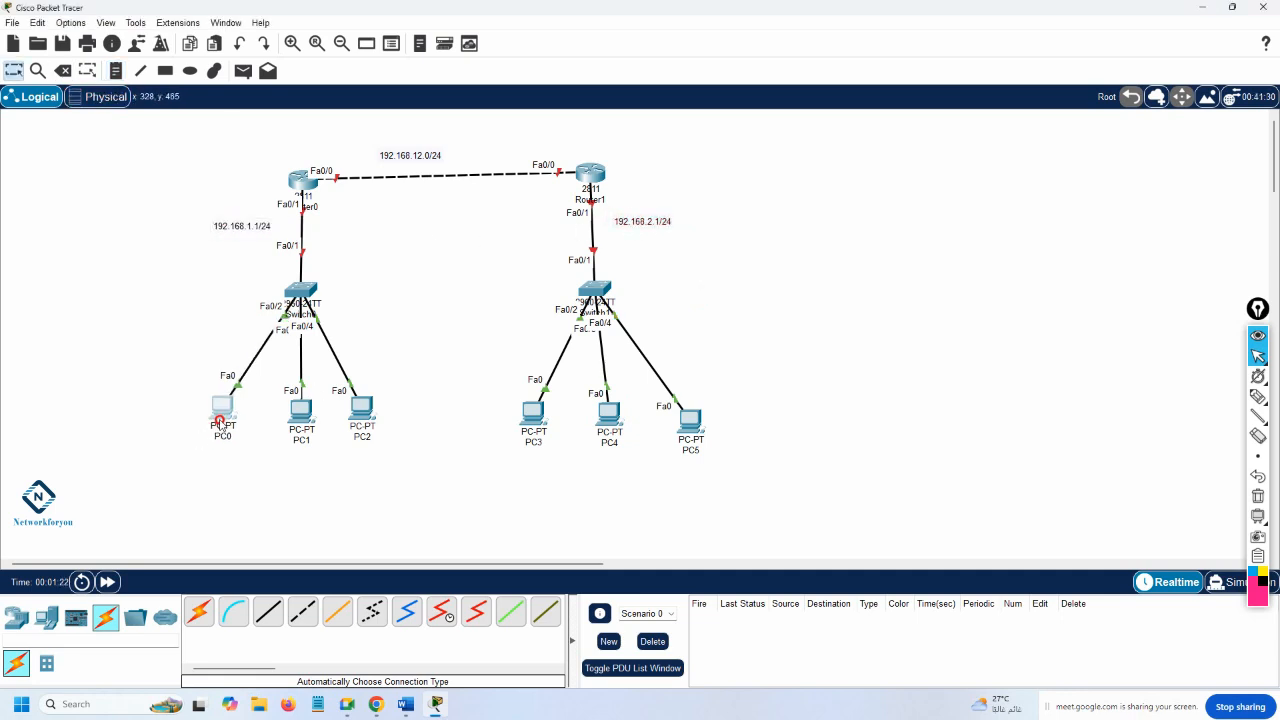
{"action": "left_click_drag", "start_coordinate": [301, 412], "coordinate": [294, 412]}
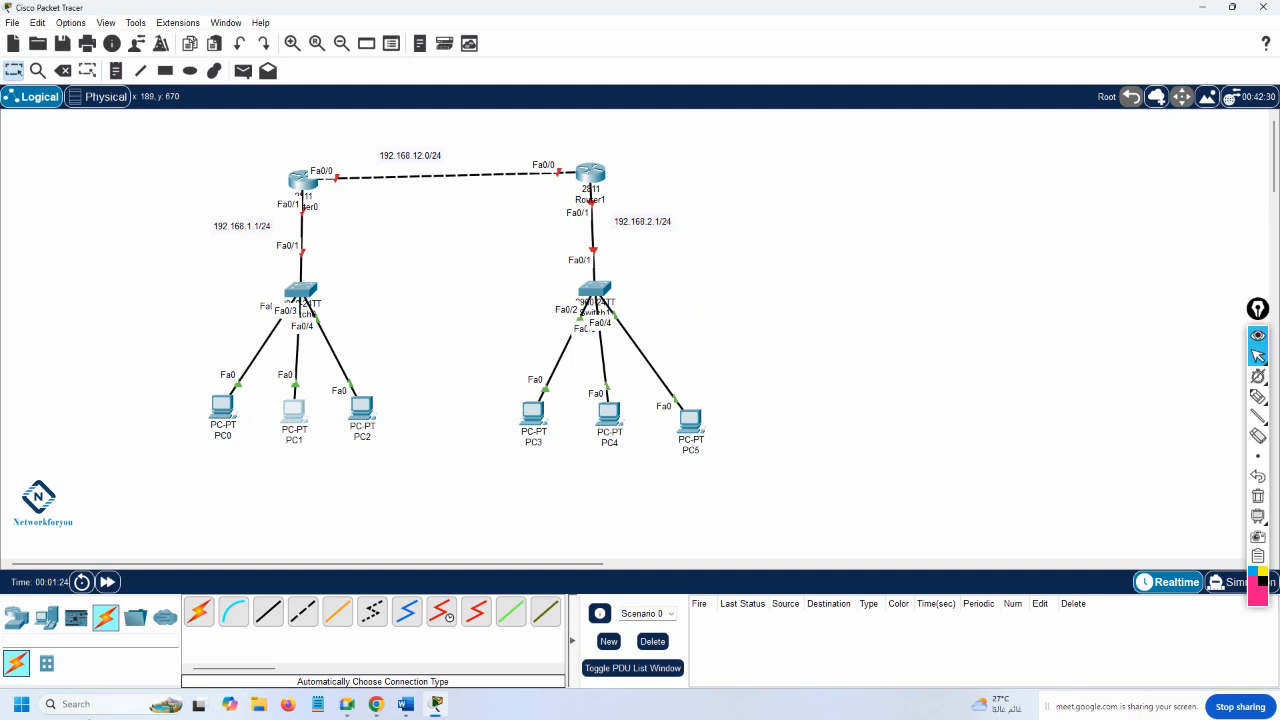
Step: Move the entire topology, including its notes, into the upper-left area of the workspace
{"action": "left_click", "coordinate": [96, 700]}
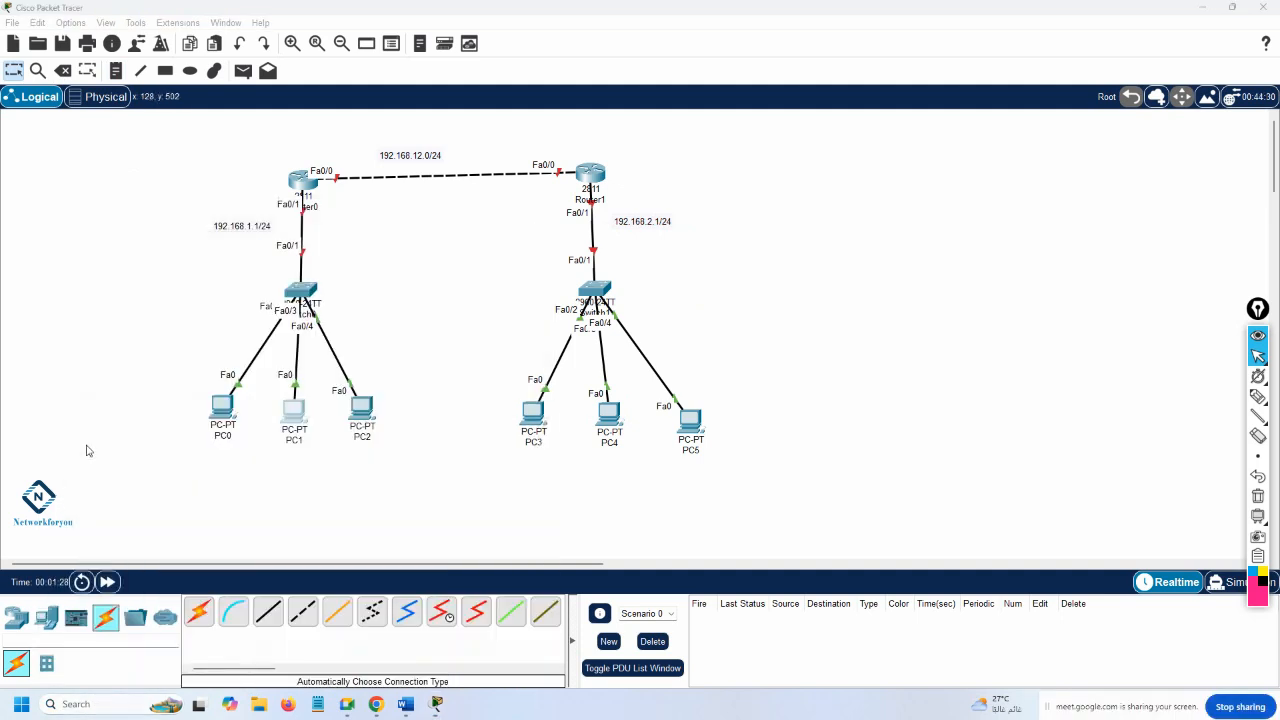
{"action": "left_click", "coordinate": [122, 159]}
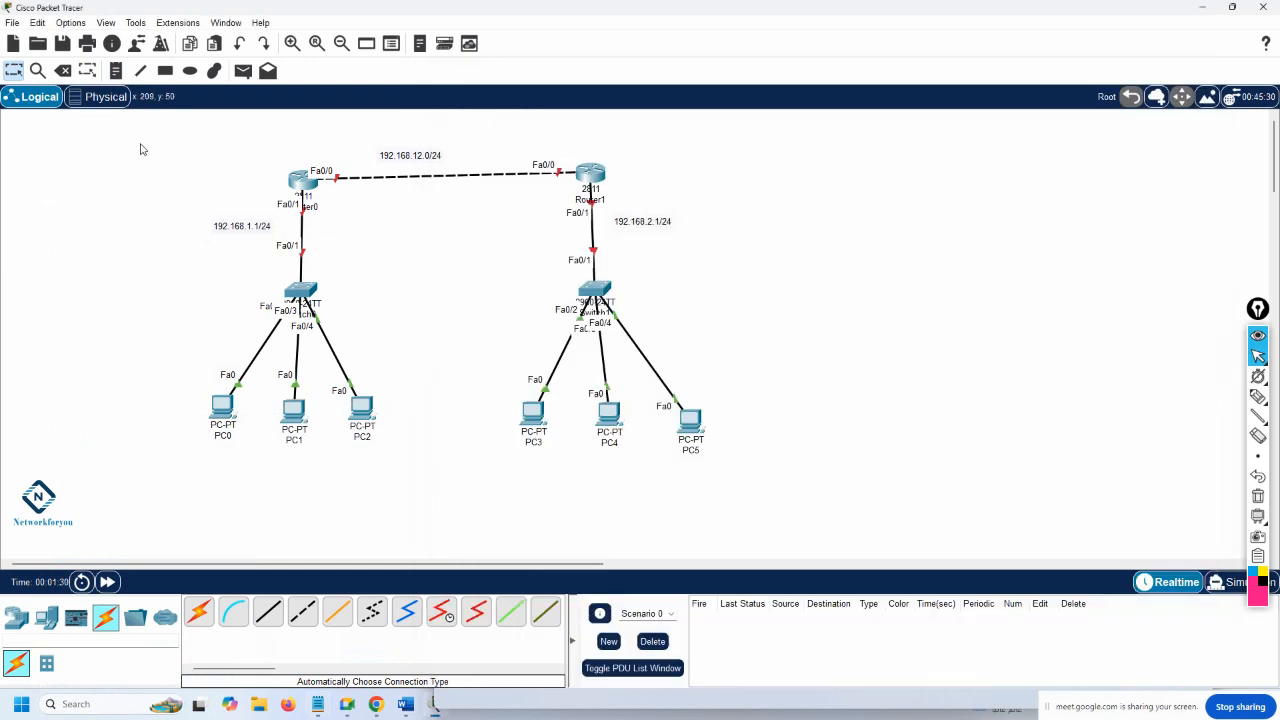
{"action": "left_click_drag", "start_coordinate": [139, 140], "coordinate": [866, 557]}
{"action": "mouse_move", "coordinate": [590, 178]}
{"action": "left_mouse_down"}
{"action": "mouse_move", "coordinate": [445, 176]}
{"action": "mouse_move", "coordinate": [391, 155]}
{"action": "left_mouse_up"}
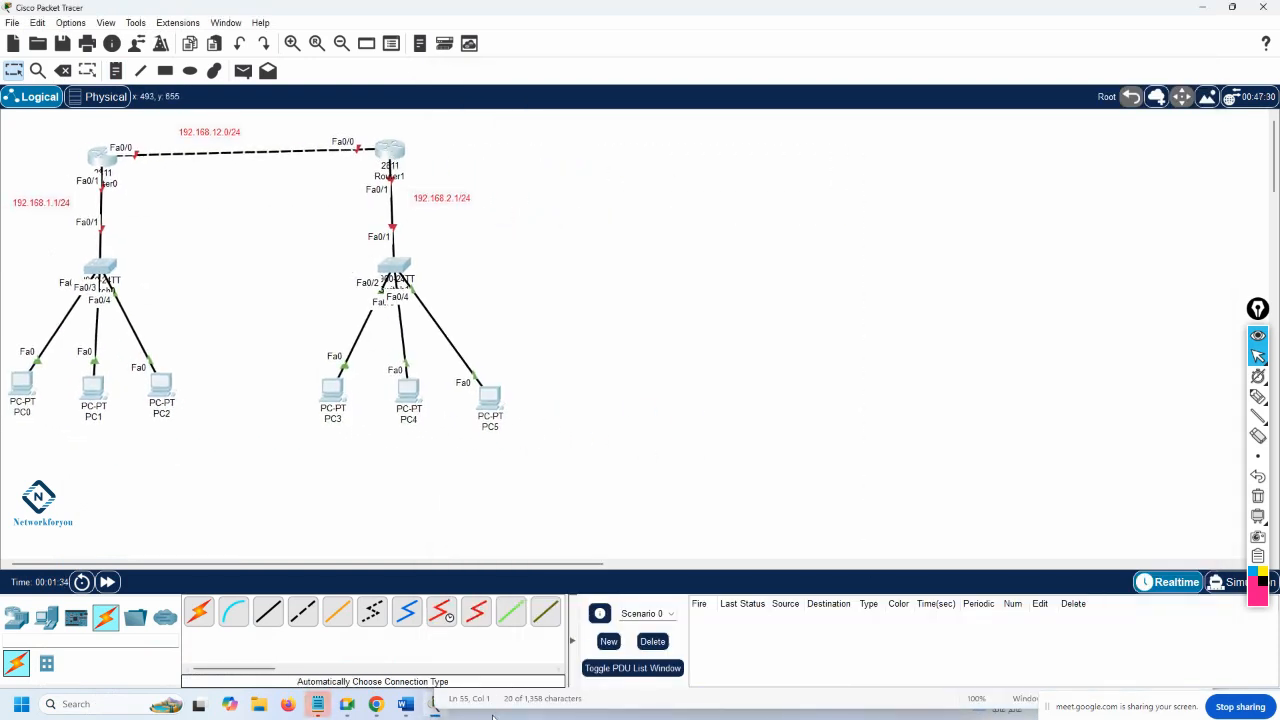
Step: Switch to Notepad and start a new document with the title line "!RIP V2 Lab:"
{"action": "mouse_move", "coordinate": [317, 704]}
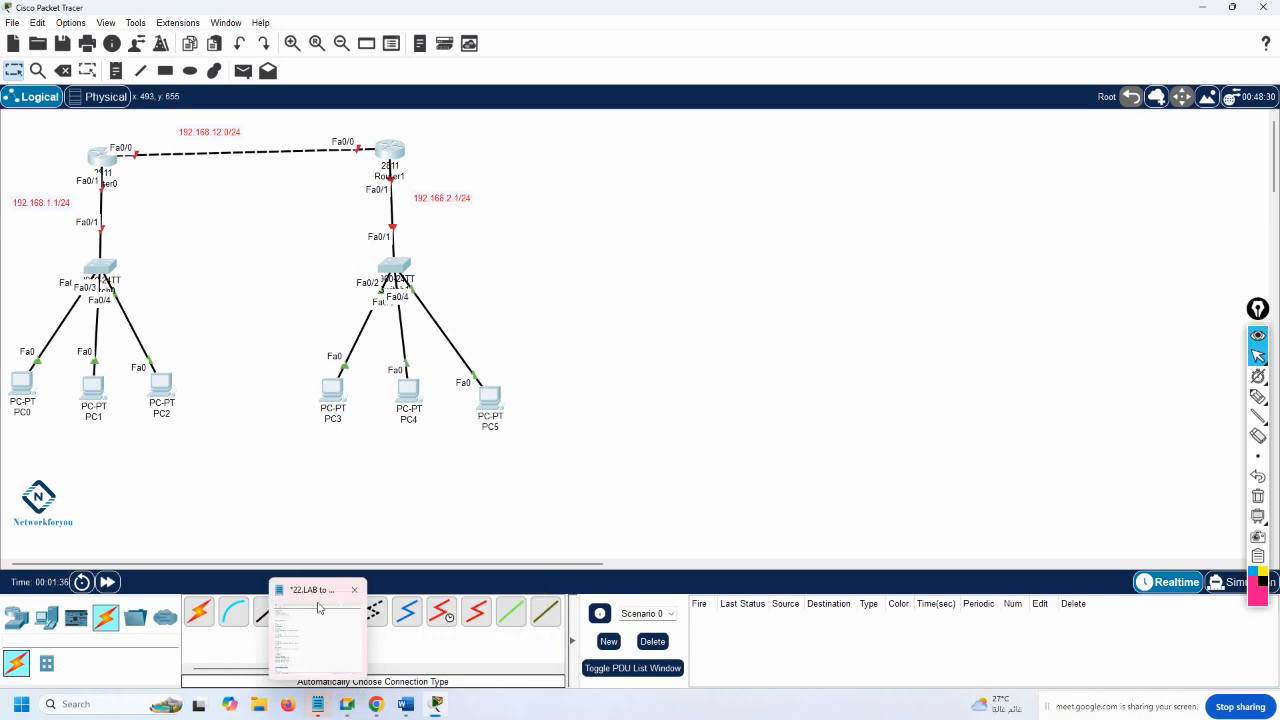
{"action": "left_click", "coordinate": [313, 622]}
{"action": "scroll", "coordinate": [800, 350], "scroll_direction": "up", "scroll_amount": 4}
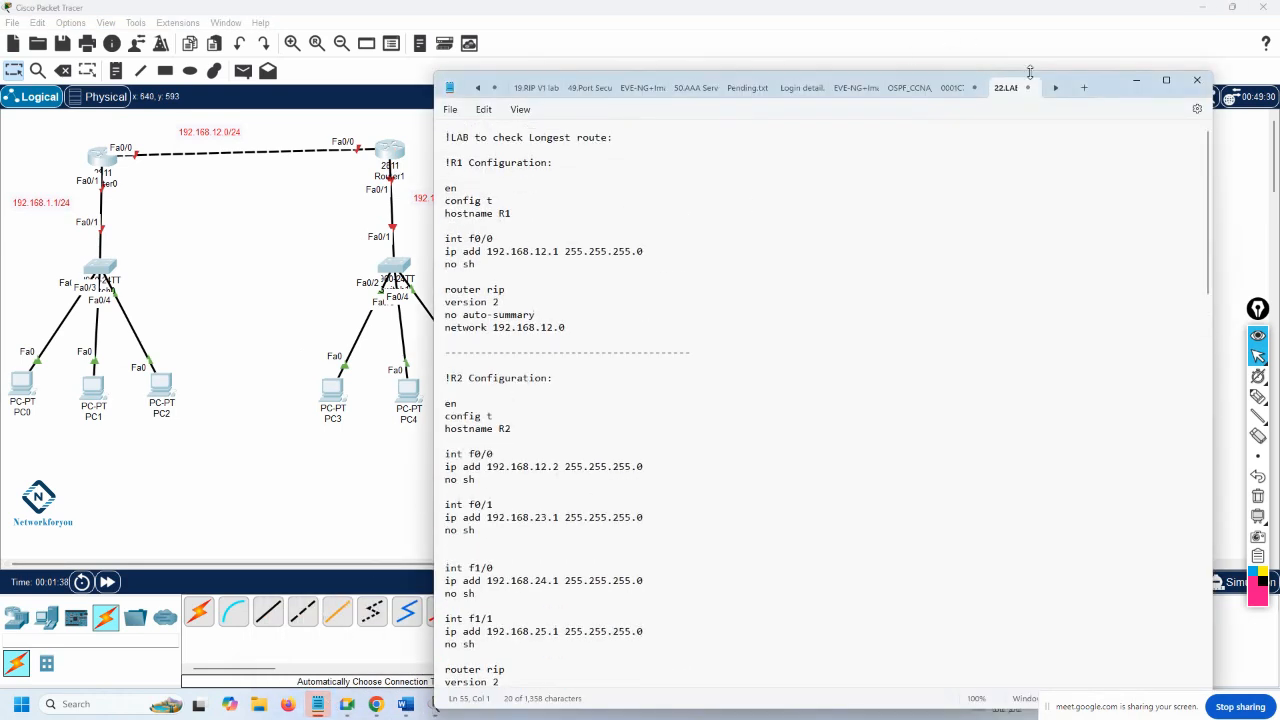
{"action": "left_click", "coordinate": [1084, 88]}
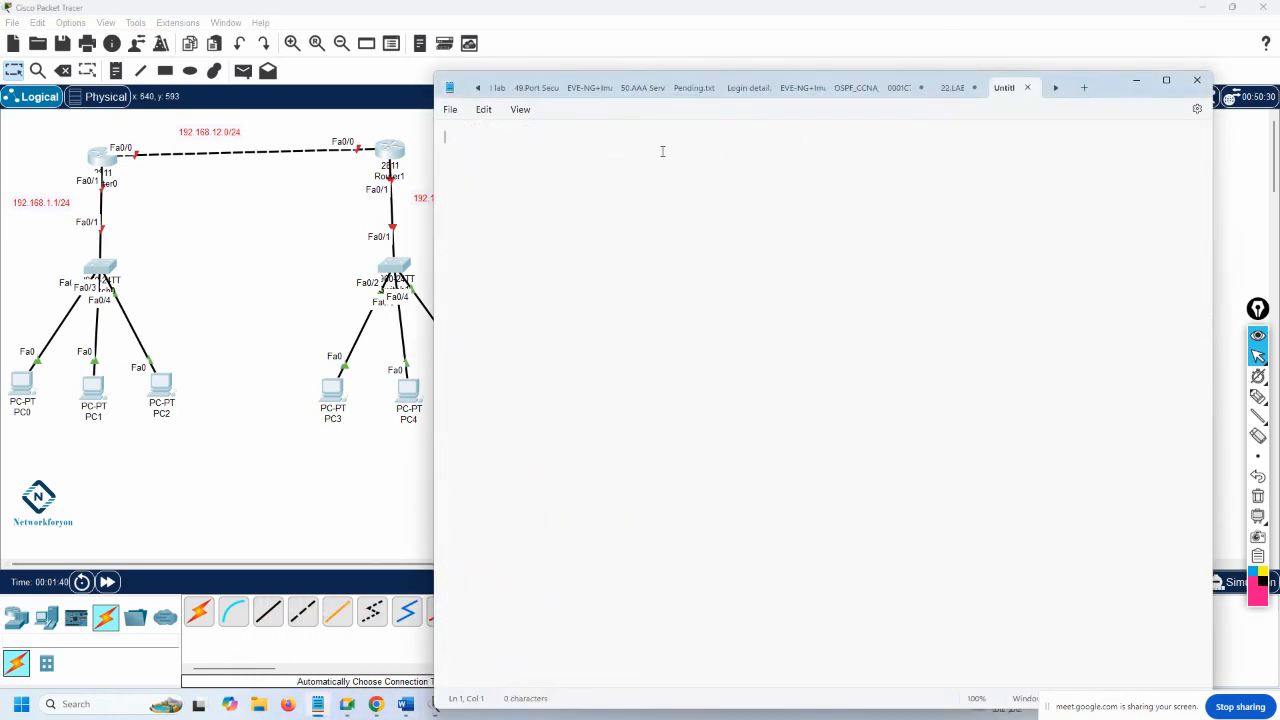
{"action": "type", "text": "!RIP V2 Lab:"}
{"action": "key", "text": "Return"}
{"action": "key", "text": "Return"}
Step: Add the heading "!R1 Configuration:" below the title, followed by a blank line
{"action": "type", "text": "!R"}
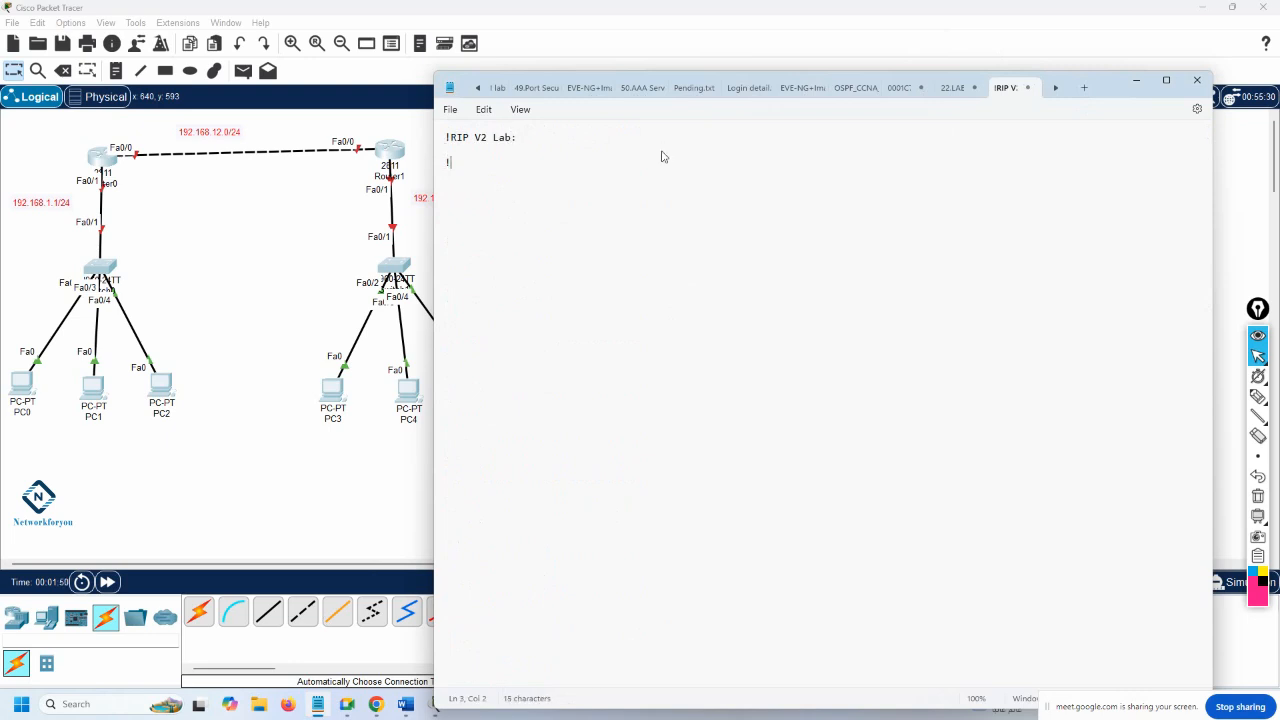
{"action": "type", "text": "1 Configuraiton:"}
{"action": "key", "text": "Return"}
{"action": "key", "text": "BackSpace"}
{"action": "key", "text": "BackSpace"}
{"action": "key", "text": "BackSpace"}
{"action": "key", "text": "BackSpace"}
{"action": "key", "text": "BackSpace"}
{"action": "key", "text": "BackSpace"}
{"action": "type", "text": "guration:"}
{"action": "key", "text": "Return"}
{"action": "key", "text": "Return"}
Step: Add the lines "en", "config t" and "hostname R1" under the R1 heading
{"action": "type", "text": "en"}
{"action": "key", "text": "Return"}
{"action": "type", "text": "config t"}
{"action": "key", "text": "Return"}
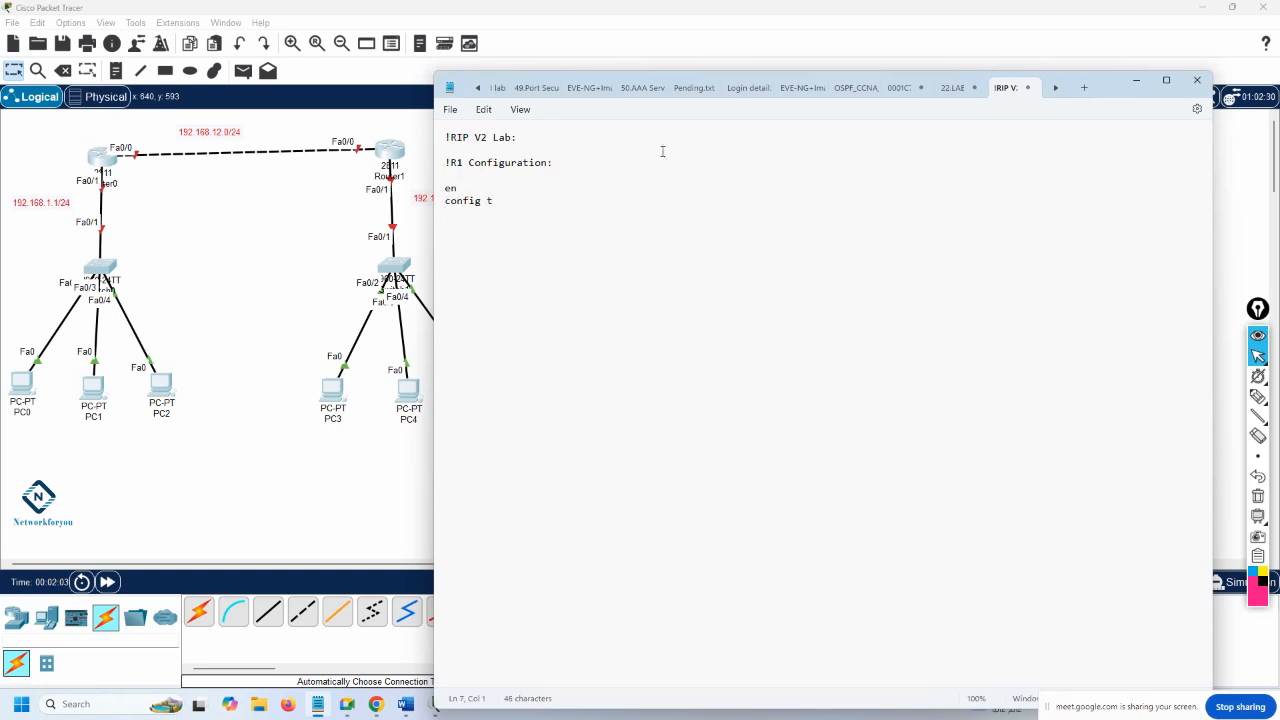
{"action": "type", "text": "hostname "}
{"action": "type", "text": "R1  i"}
Step: Add R1's "int f0/0" block with "ip add 192.168.12.1 255.255.255.0" and "no sh"
{"action": "type", "text": "nt "}
{"action": "type", "text": "f"}
{"action": "type", "text": "0/0"}
{"action": "key", "text": "Return"}
{"action": "type", "text": "ip ad"}
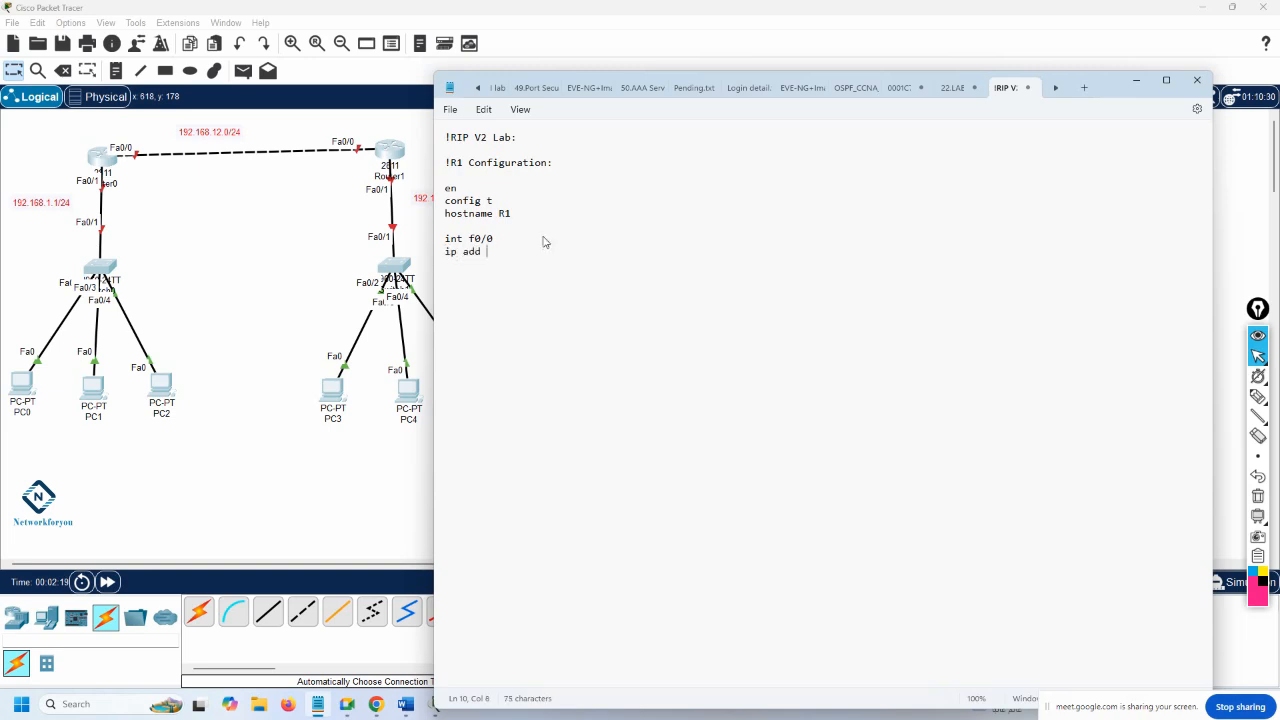
{"action": "type", "text": "d 192.168.12.1 255.255.255.0"}
{"action": "key", "text": "Return"}
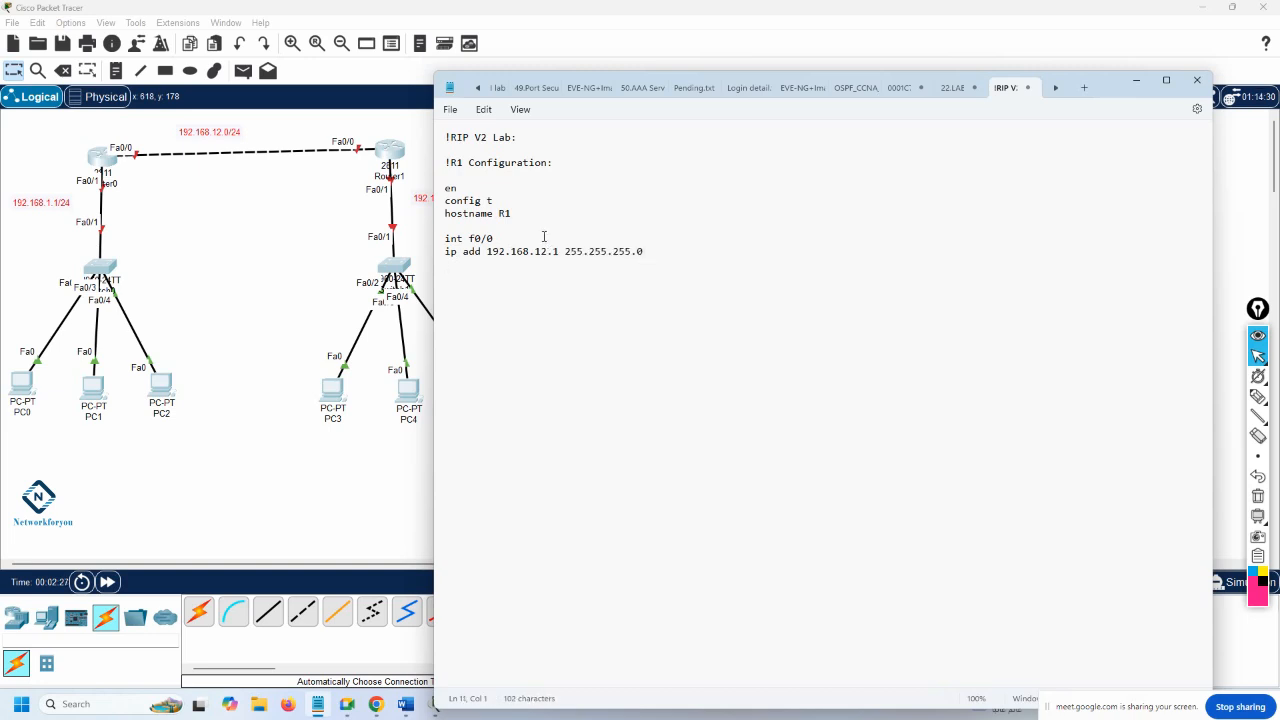
{"action": "type", "text": "no sh"}
{"action": "key", "text": "Return"}
Step: Add R1's "int f0/1" block with "ip add 192.168.1.1 255.255.255.0" and "no sh"
{"action": "key", "text": "Return"}
{"action": "type", "text": "int f0/1 i"}
{"action": "type", "text": "p a"}
{"action": "type", "text": "dd 192.168"}
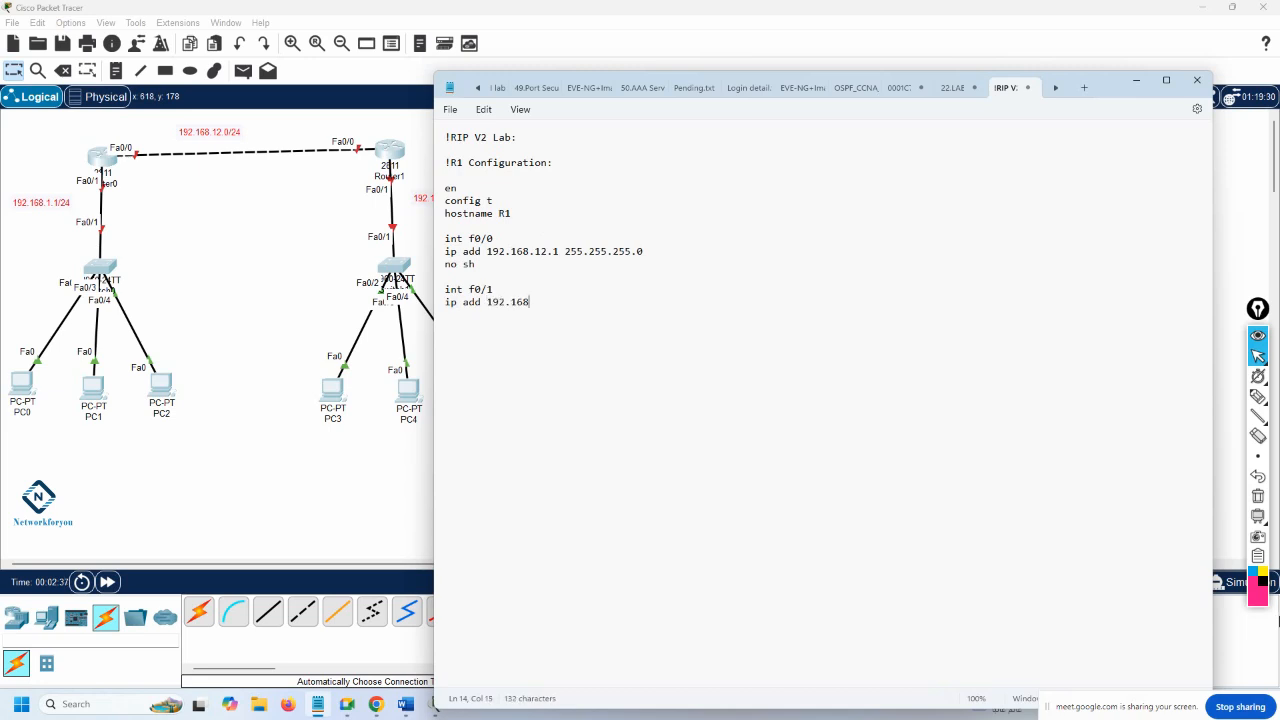
{"action": "type", "text": ".1.1 255.255.255.0"}
{"action": "key", "text": "Return"}
{"action": "type", "text": "no sh"}
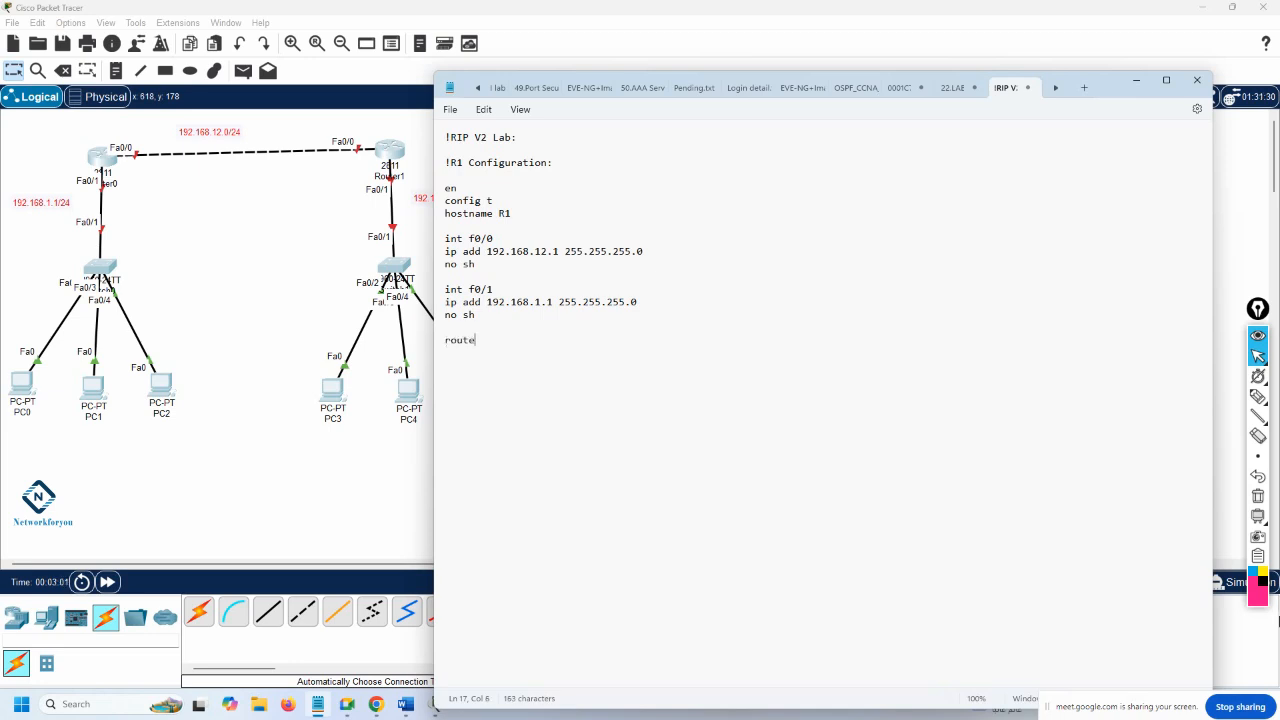
Step: Add R1's RIP block with the lines "router rip", "version 2" and "no auto-summary"
{"action": "key", "text": "BackSpace"}
{"action": "key", "text": "BackSpace"}
{"action": "type", "text": "uter rip"}
{"action": "key", "text": "Return"}
{"action": "type", "text": "ver"}
{"action": "type", "text": "ersio"}
{"action": "type", "text": "n 2"}
{"action": "key", "text": "Return"}
{"action": "type", "text": "no"}
{"action": "type", "text": "-"}
{"action": "key", "text": "BackSpace"}
{"action": "type", "text": "auto-summary"}
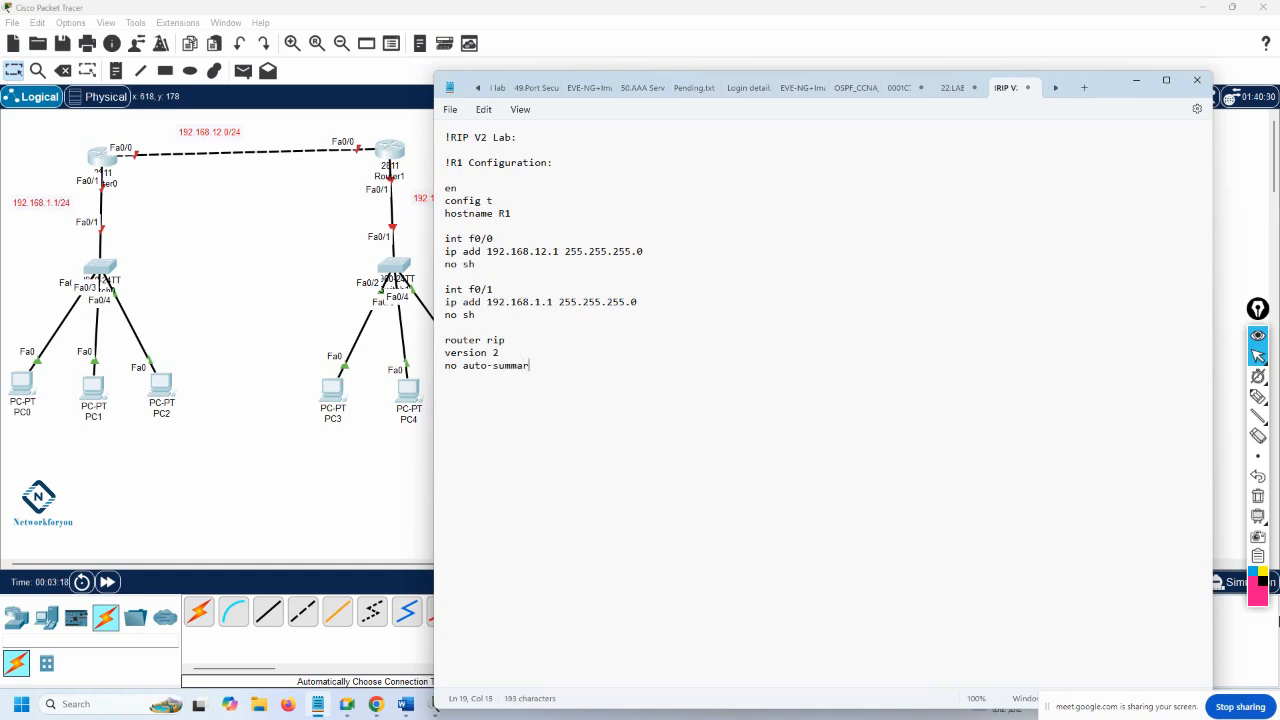
Step: Add the line "network 192.168.12.0" to R1's RIP block, after a blank line
{"action": "key", "text": "Return"}
{"action": "key", "text": "Return"}
{"action": "type", "text": "network"}
{"action": "left_click", "coordinate": [557, 252]}
{"action": "left_click_drag", "start_coordinate": [511, 254], "coordinate": [485, 254]}
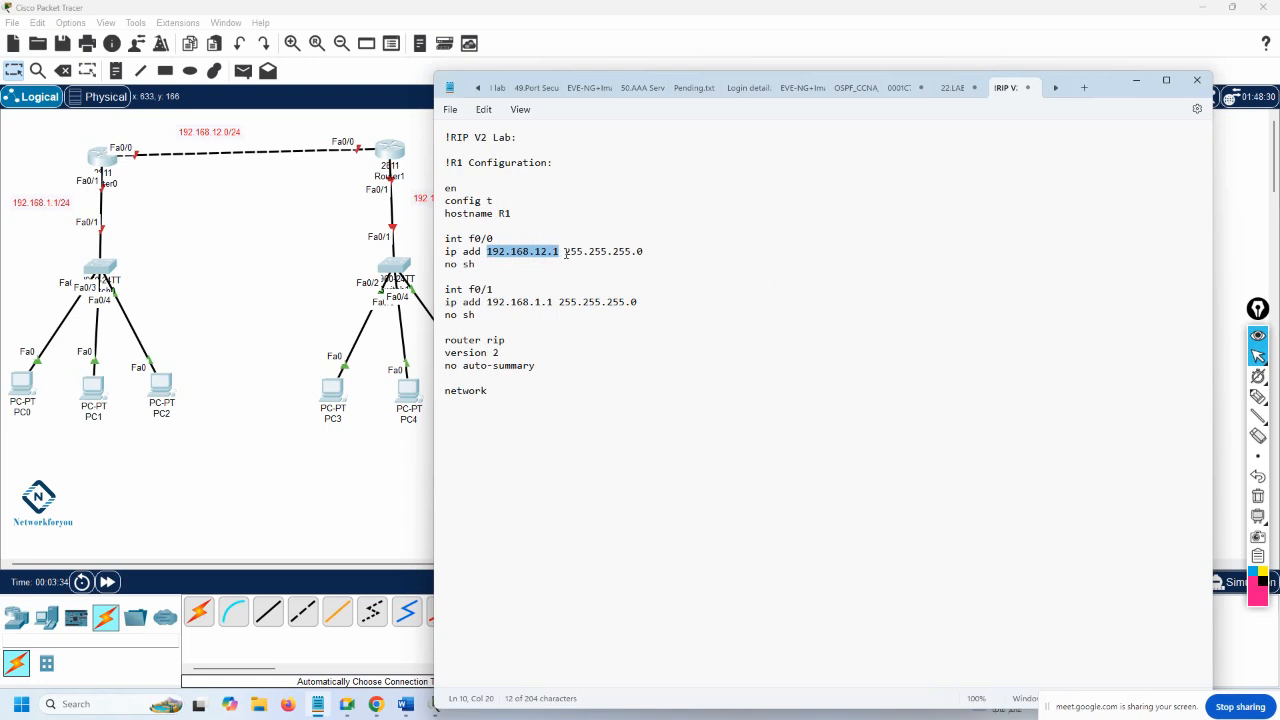
{"action": "left_click_drag", "start_coordinate": [565, 252], "coordinate": [655, 252]}
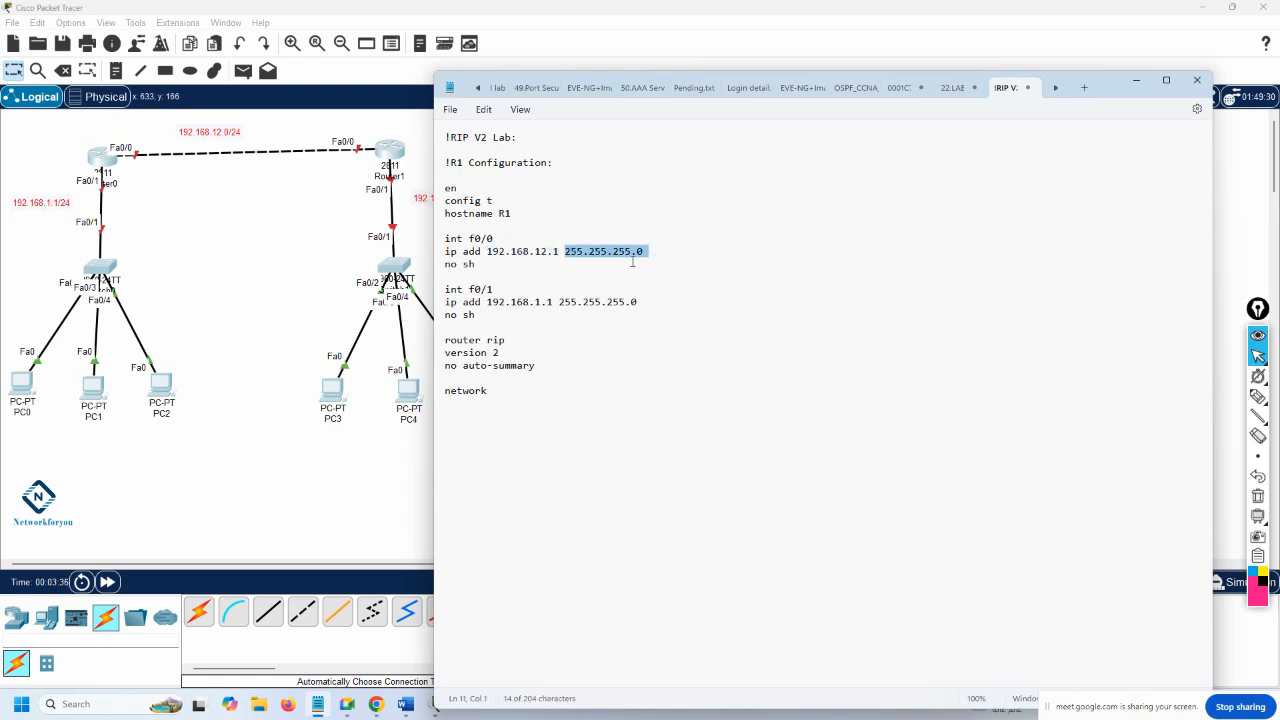
{"action": "left_click", "coordinate": [522, 391]}
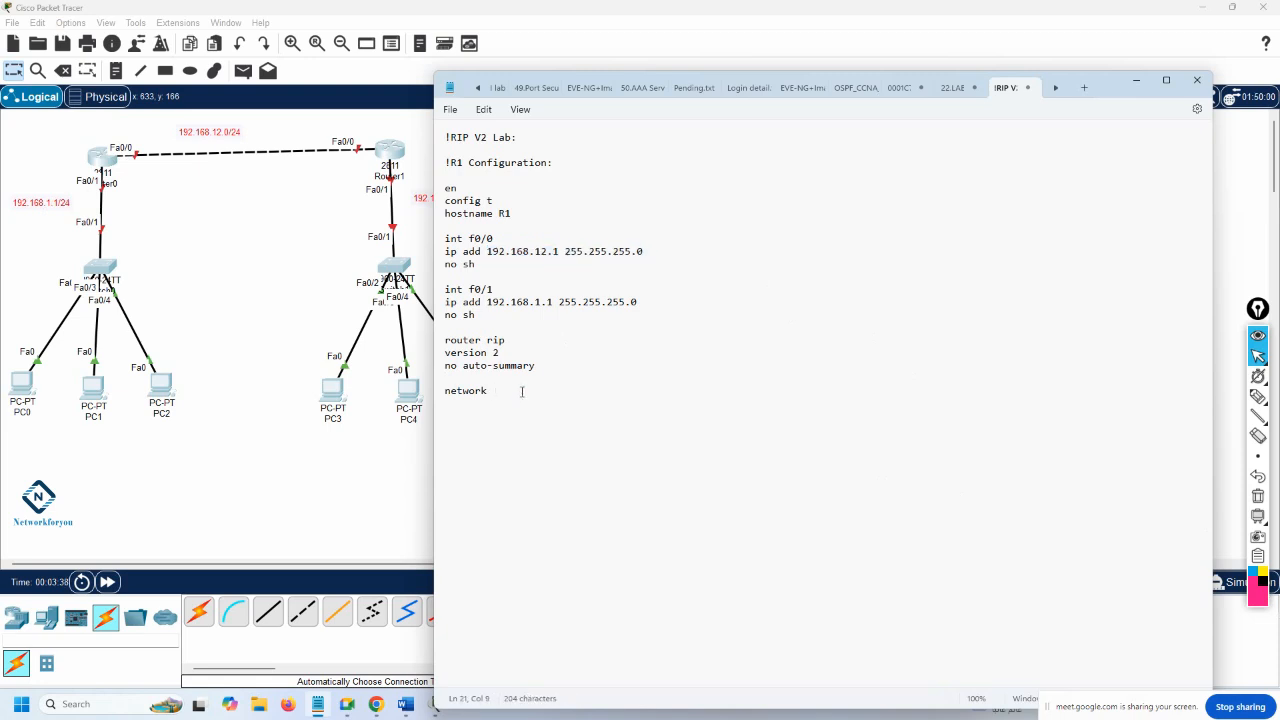
{"action": "type", "text": "192.168.12.0"}
{"action": "key", "text": "Return"}
Step: Add the line "network 192.168.1.0" for R1's f0/1 network and highlight the network and host parts of the interface address
{"action": "type", "text": "network"}
{"action": "left_click_drag", "start_coordinate": [557, 302], "coordinate": [486, 302]}
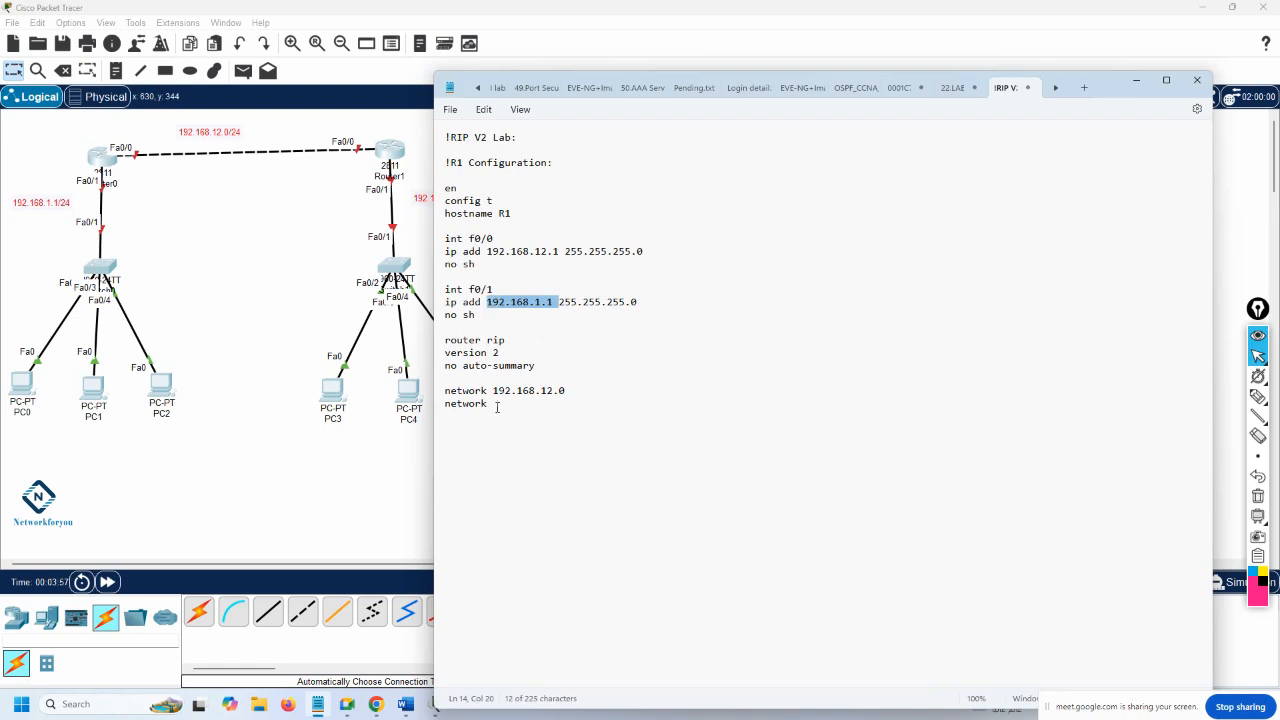
{"action": "left_click", "coordinate": [503, 404]}
{"action": "type", "text": "19"}
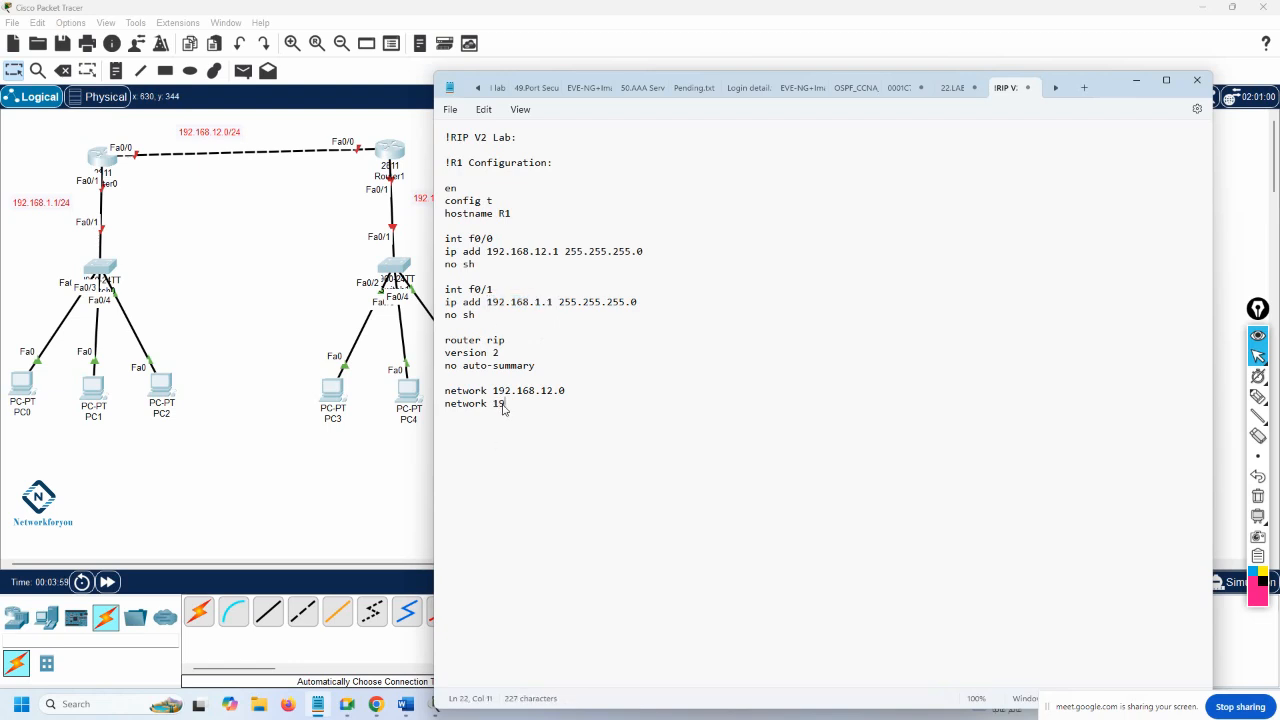
{"action": "type", "text": "2.168.1.0"}
{"action": "left_click_drag", "start_coordinate": [541, 301], "coordinate": [487, 309]}
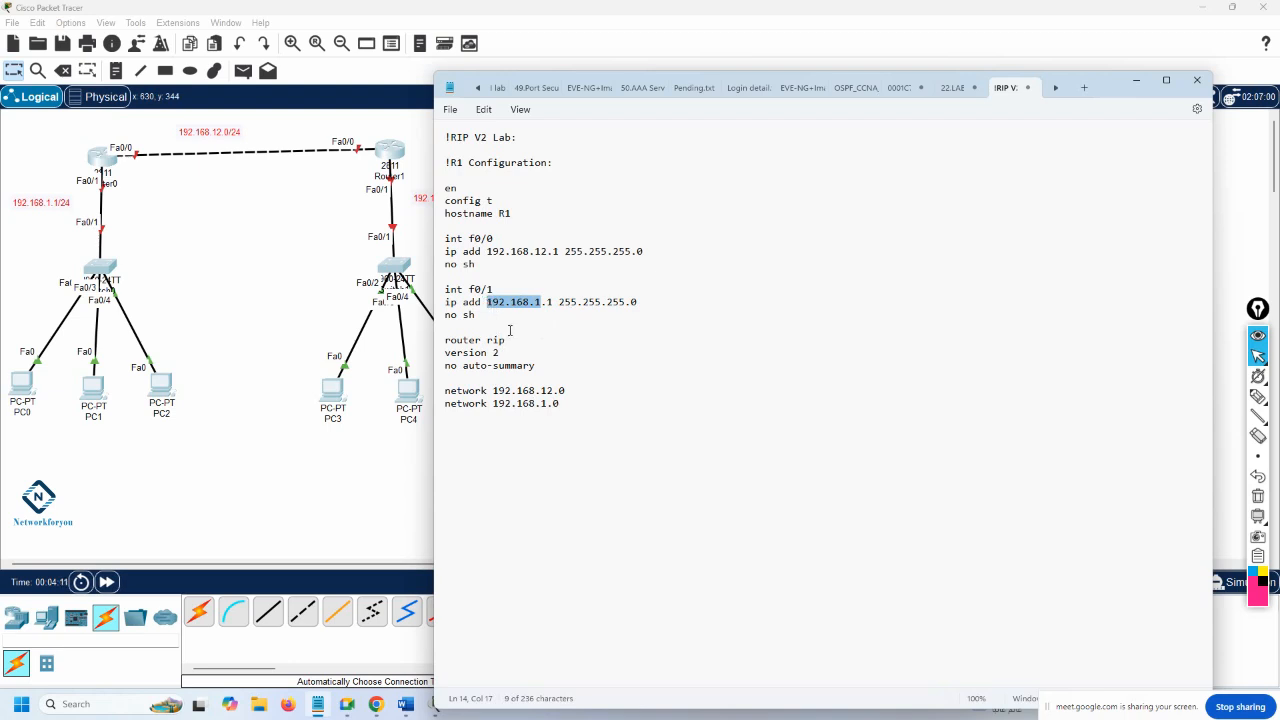
{"action": "left_click_drag", "start_coordinate": [545, 302], "coordinate": [553, 303]}
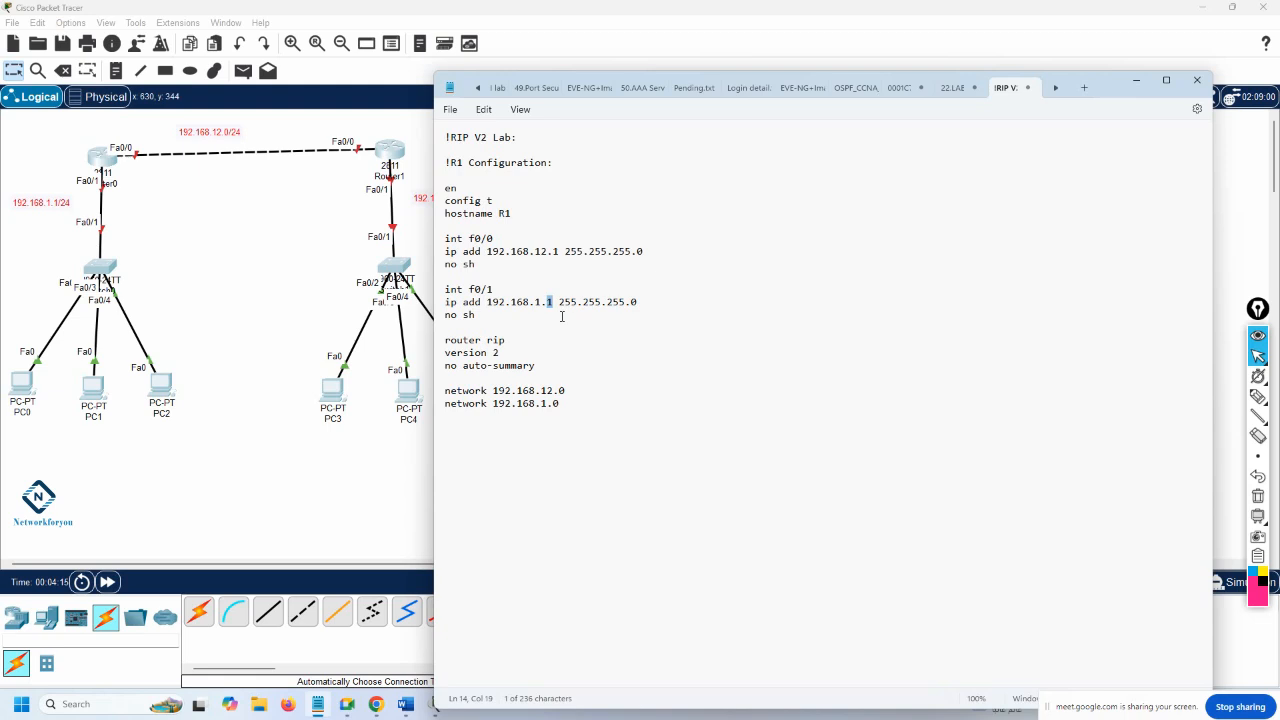
Step: Add a dashed separator line below the R1 configuration, after a blank line
{"action": "left_click", "coordinate": [553, 404]}
{"action": "key", "text": "Return"}
{"action": "key", "text": "Return"}
{"action": "type", "text": "-----------------------------"}
Step: Copy the R1 script from the title through the last network line and open a widened command line for Router0 in Packet Tracer
{"action": "left_click_drag", "start_coordinate": [531, 410], "coordinate": [446, 140]}
{"action": "key", "text": "ctrl+c"}
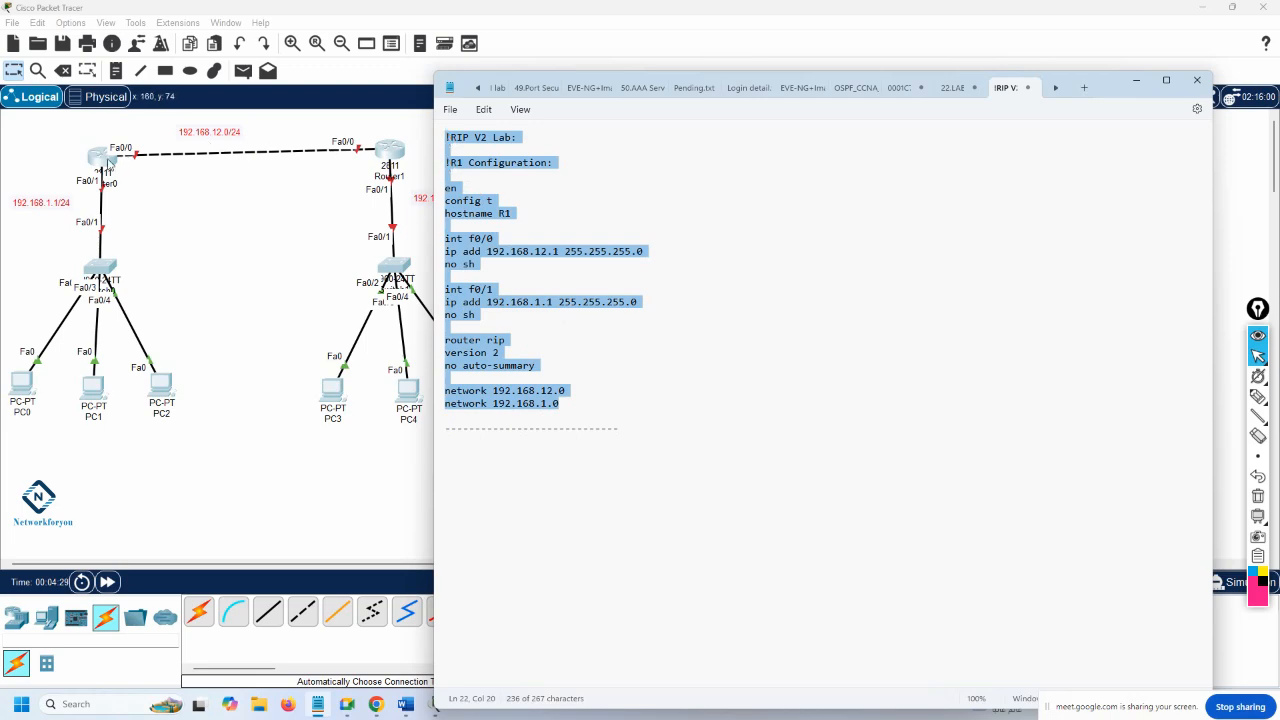
{"action": "left_click", "coordinate": [106, 160]}
{"action": "left_click", "coordinate": [560, 182]}
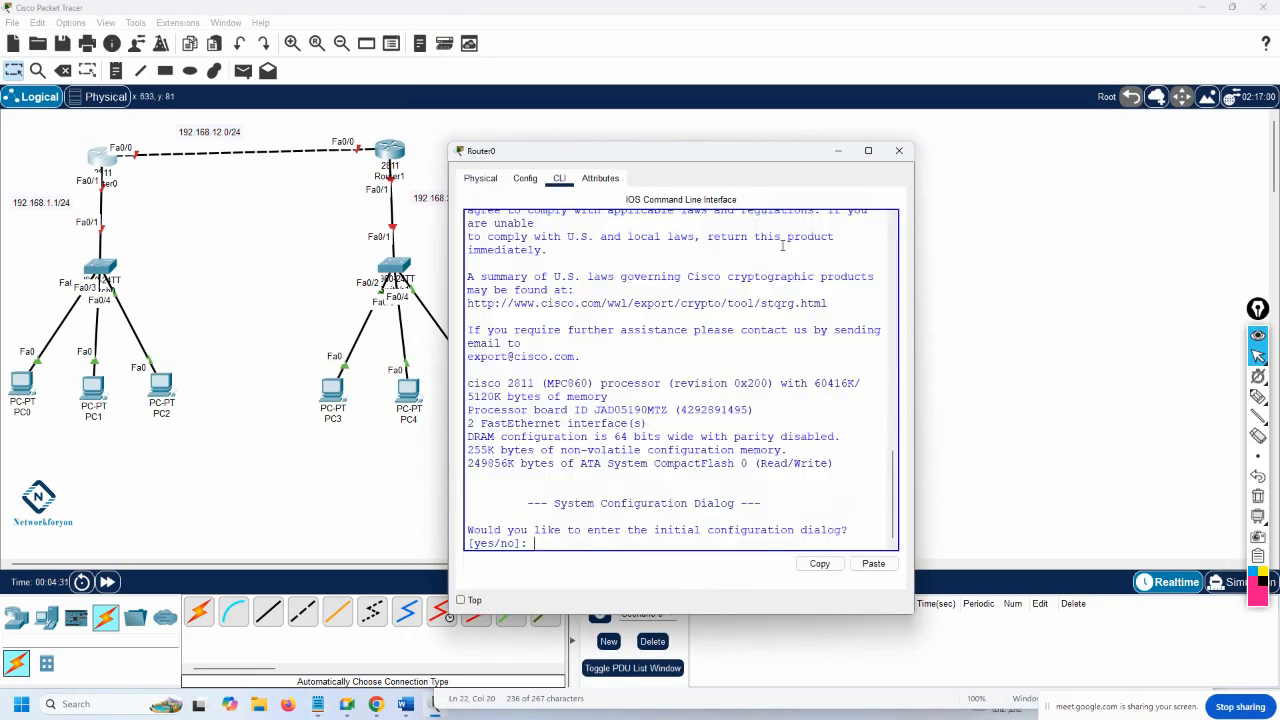
{"action": "left_click_drag", "start_coordinate": [915, 260], "coordinate": [1270, 262]}
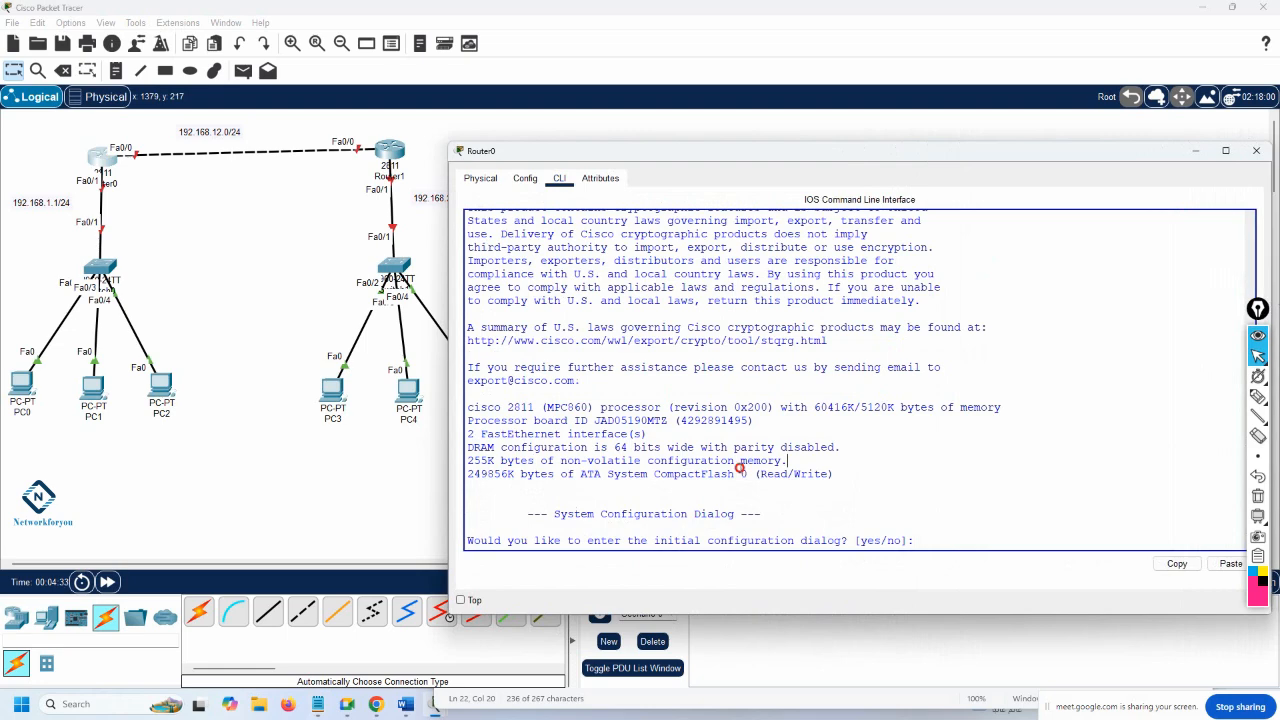
Step: Answer "no" to Router0's initial configuration dialog and continue to the router prompt
{"action": "type", "text": "no"}
{"action": "key", "text": "Return"}
{"action": "key", "text": "Return"}
{"action": "key", "text": "Return"}
{"action": "key", "text": "Return"}
{"action": "key", "text": "Return"}
{"action": "key", "text": "Return"}
{"action": "key", "text": "Return"}
{"action": "key", "text": "Return"}
{"action": "key", "text": "Return"}
{"action": "key", "text": "Return"}
{"action": "key", "text": "Return"}
{"action": "key", "text": "Return"}
{"action": "key", "text": "Return"}
{"action": "key", "text": "Return"}
{"action": "key", "text": "Return"}
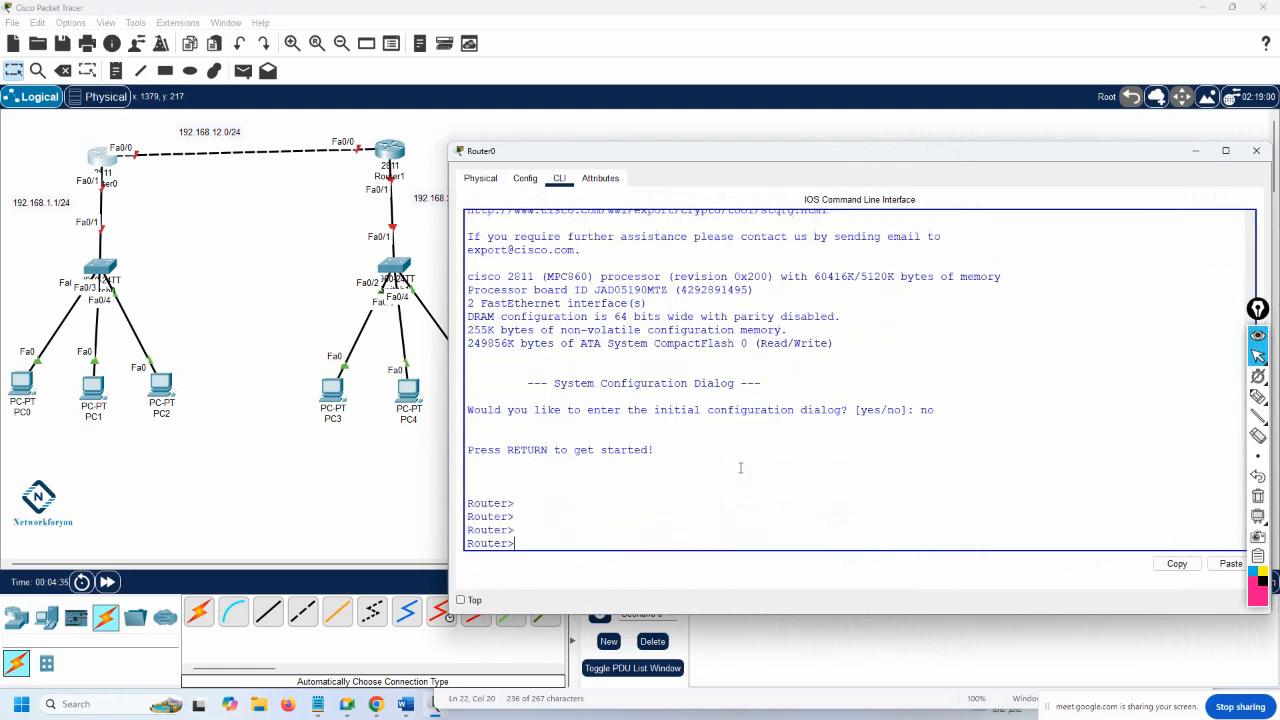
Step: Paste the copied R1 configuration script into Router0's command line
{"action": "right_click", "coordinate": [741, 473]}
{"action": "left_click", "coordinate": [770, 491]}
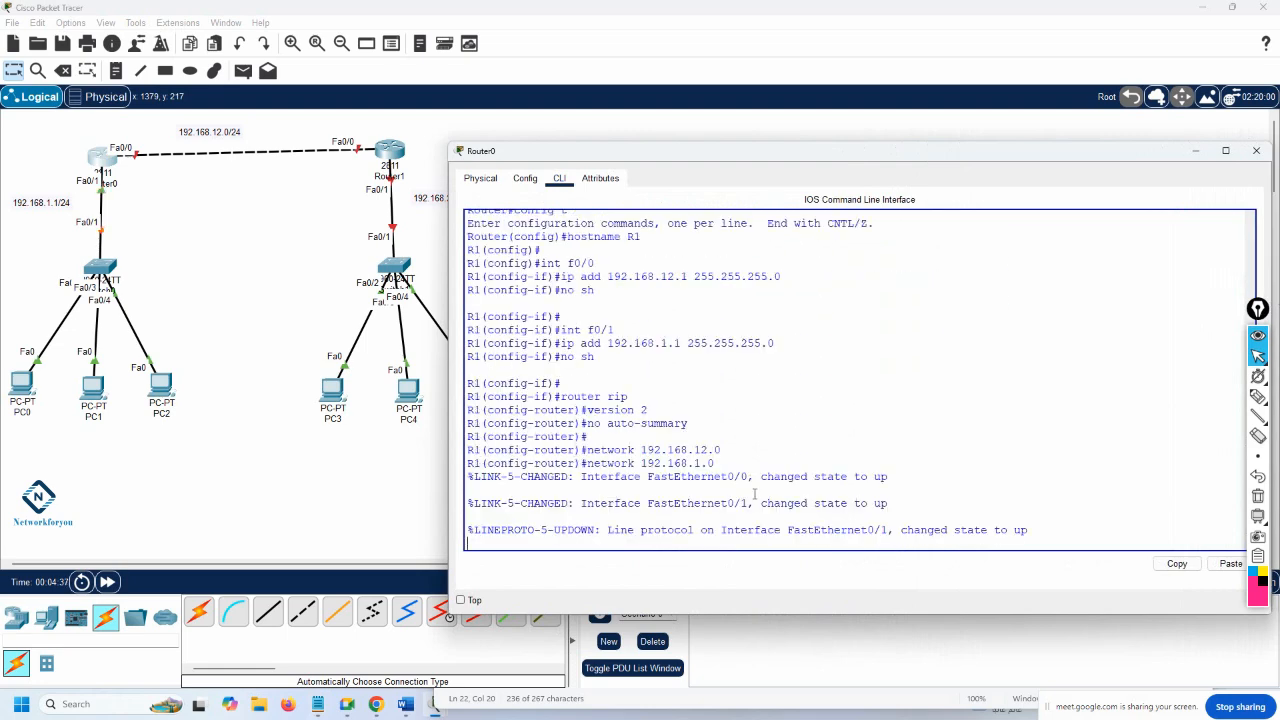
{"action": "scroll", "coordinate": [745, 484], "scroll_direction": "up", "scroll_amount": 3}
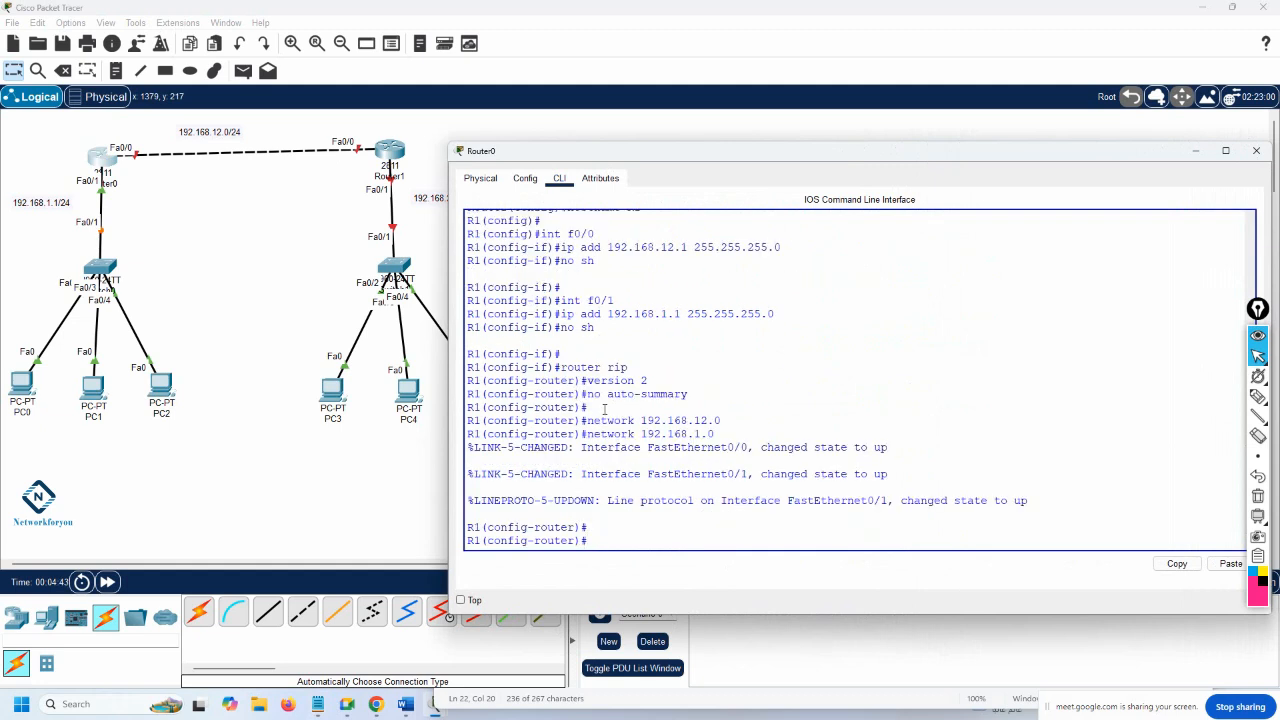
Step: Leave configuration mode on R1 and save its configuration with "wr"
{"action": "key", "text": "ctrl+z"}
{"action": "key", "text": "Return"}
{"action": "key", "text": "Return"}
{"action": "type", "text": "wr"}
{"action": "key", "text": "Return"}
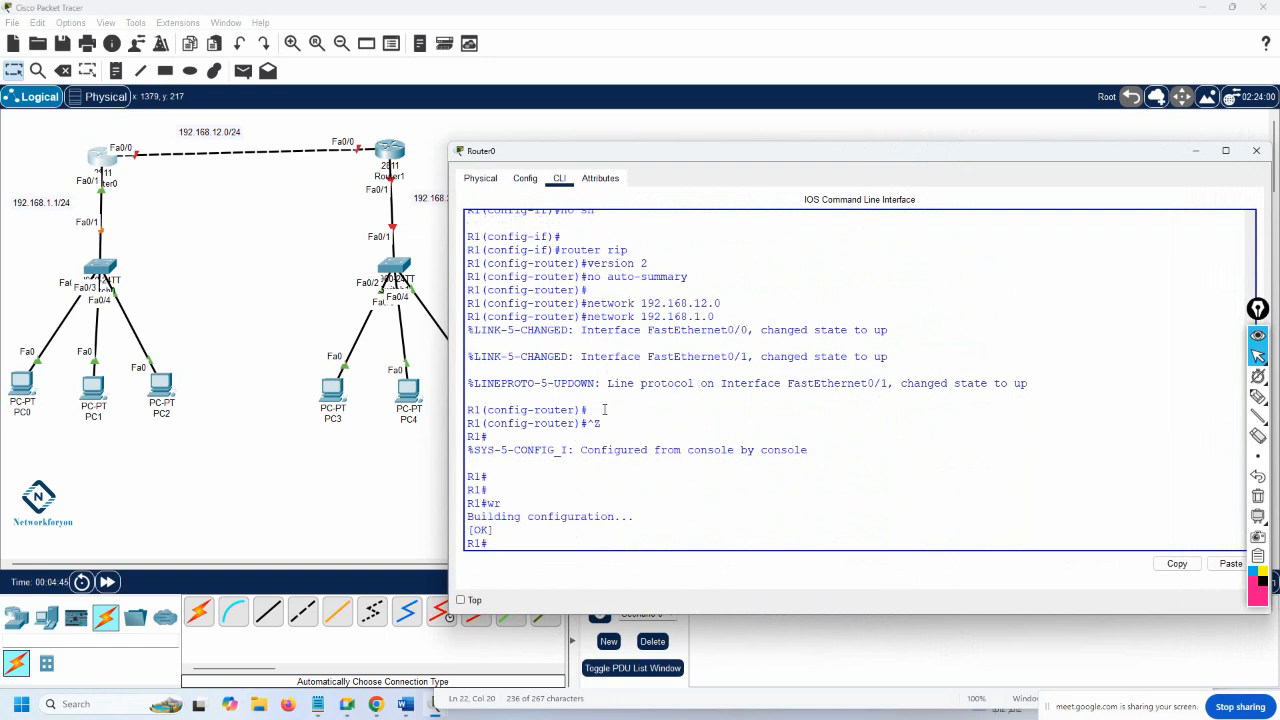
{"action": "key", "text": "Return"}
Step: Return to Notepad, move its window clear of the topology, and start a line "!R2" below the separator
{"action": "left_click", "coordinate": [172, 226]}
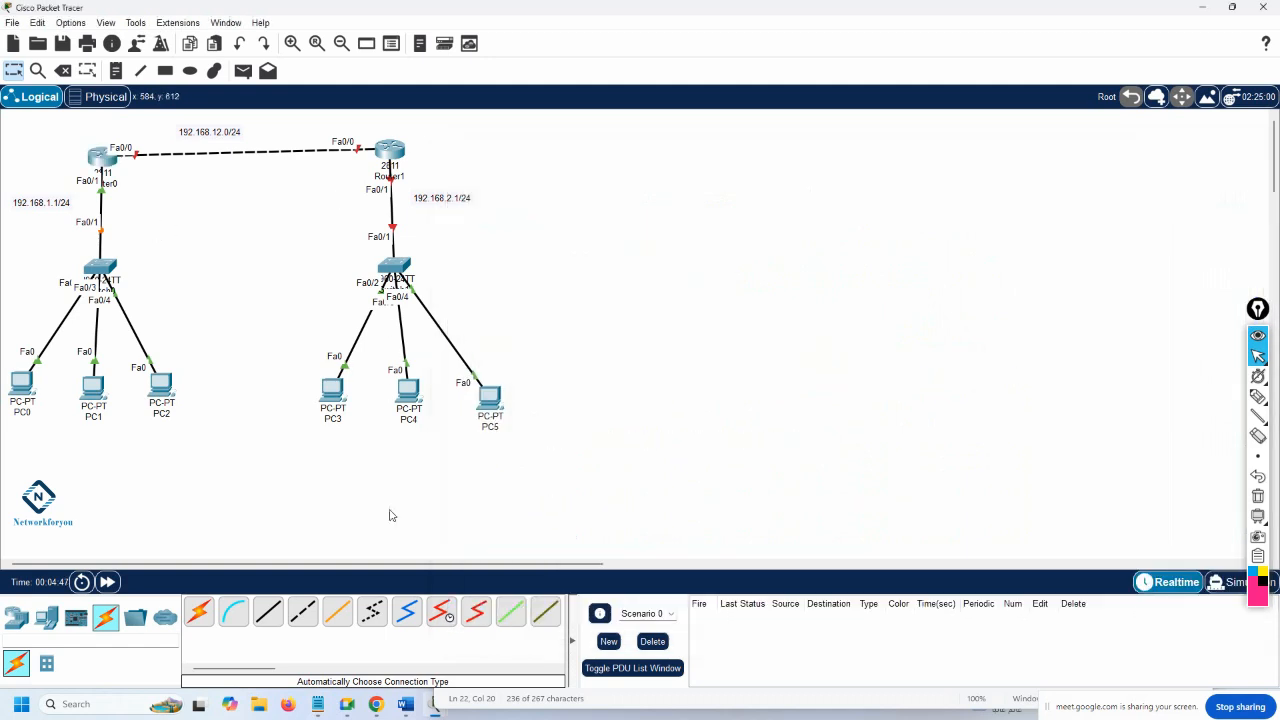
{"action": "mouse_move", "coordinate": [428, 704]}
{"action": "left_click", "coordinate": [317, 704]}
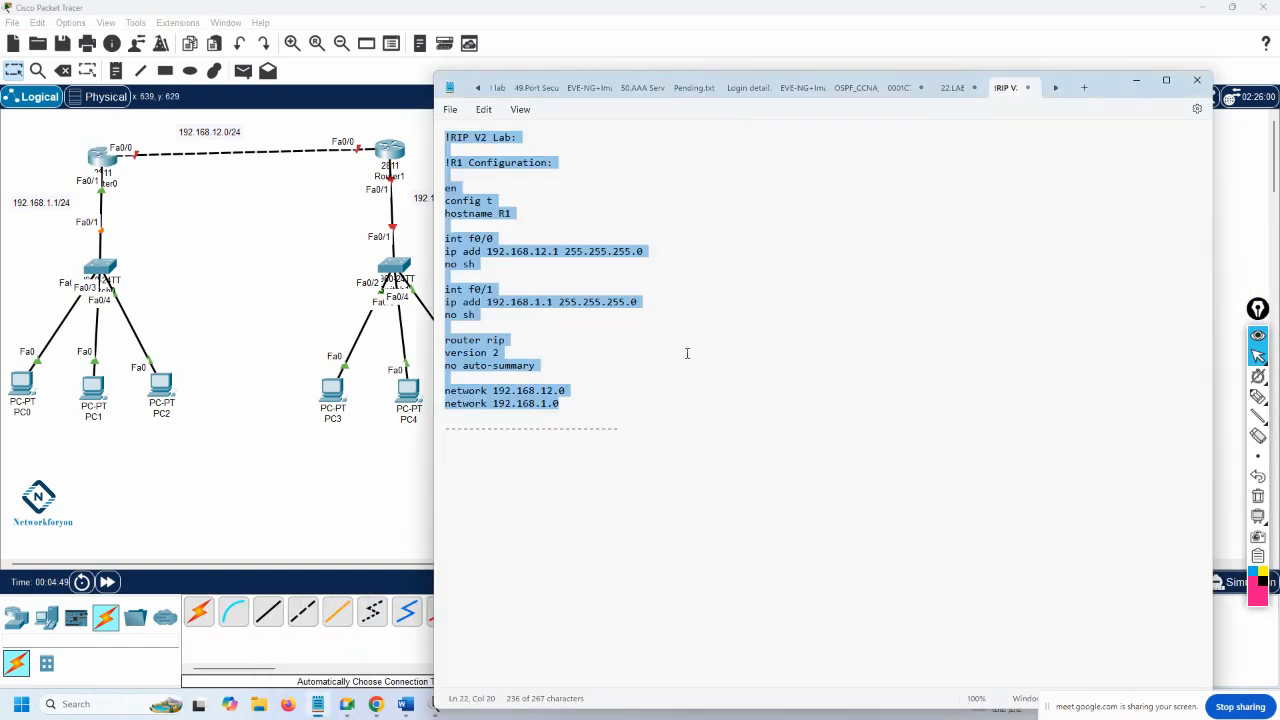
{"action": "left_click_drag", "start_coordinate": [1108, 88], "coordinate": [1215, 88]}
{"action": "left_click", "coordinate": [751, 428]}
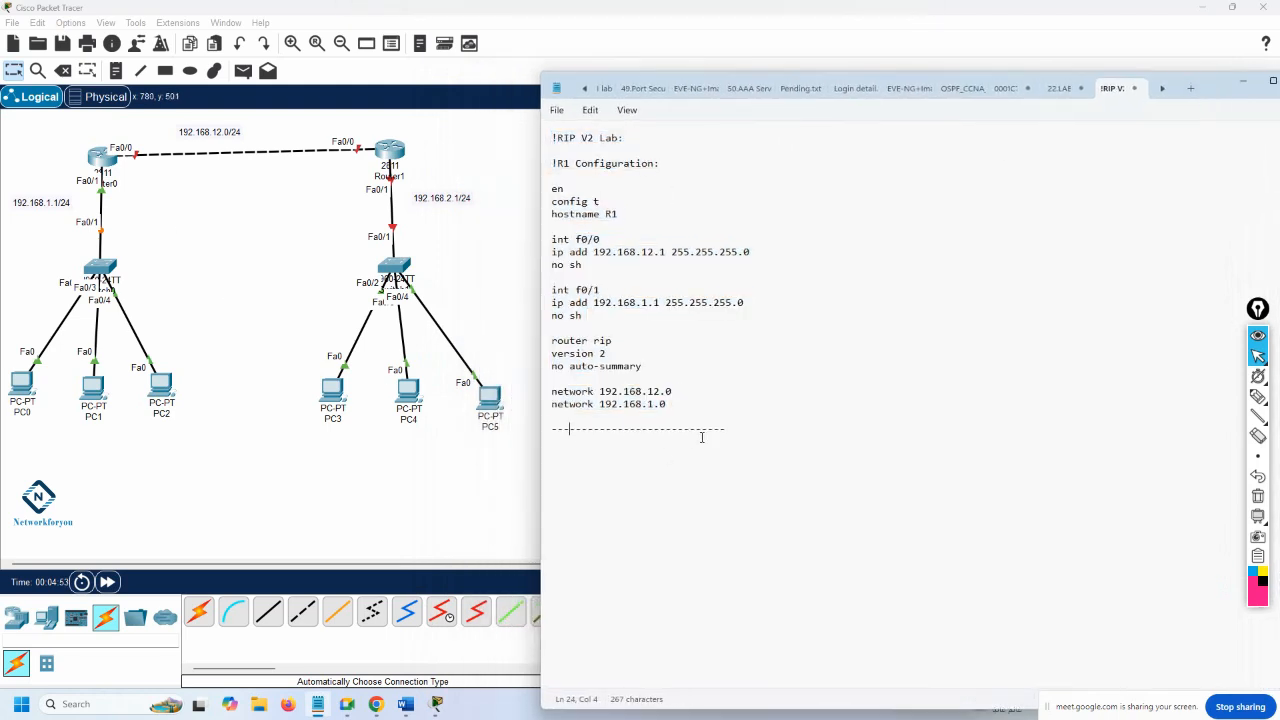
{"action": "key", "text": "Return"}
{"action": "type", "text": "!R2"}
Step: In Packet Tracer, rename Router0 to R1 and Router1 to R2 in the topology
{"action": "left_click", "coordinate": [183, 238]}
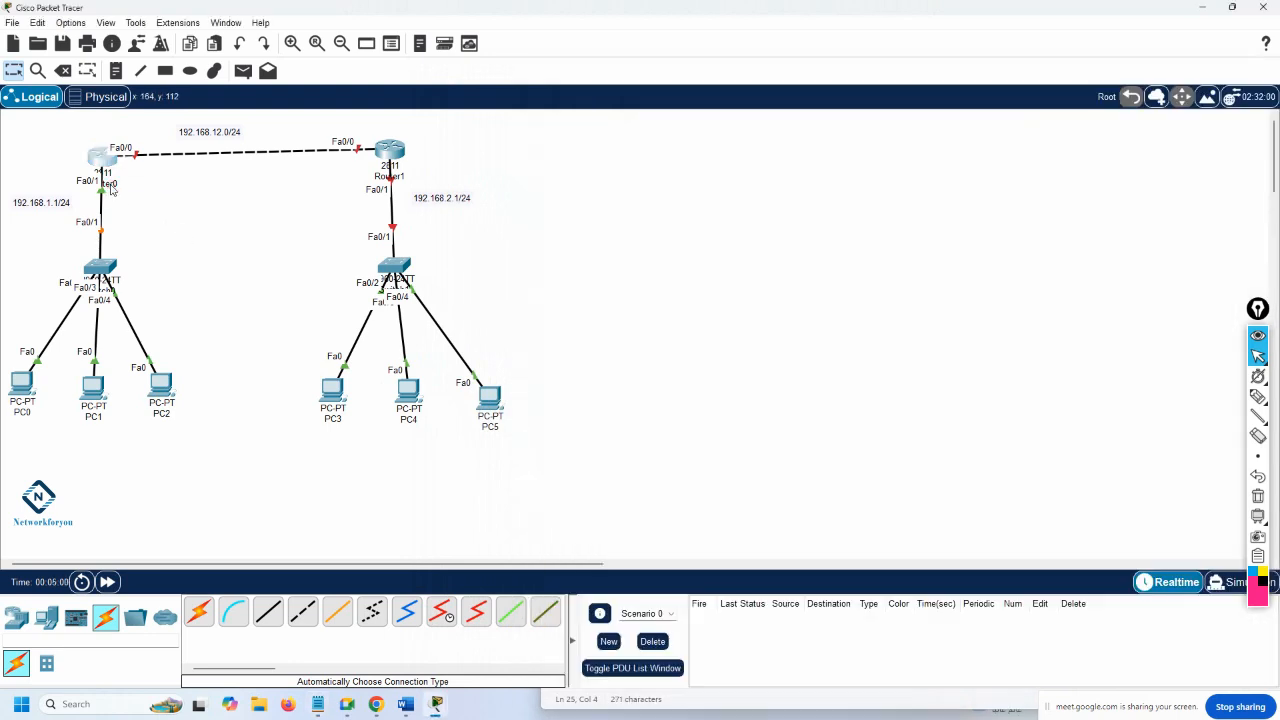
{"action": "left_click", "coordinate": [117, 186]}
{"action": "type", "text": "R1"}
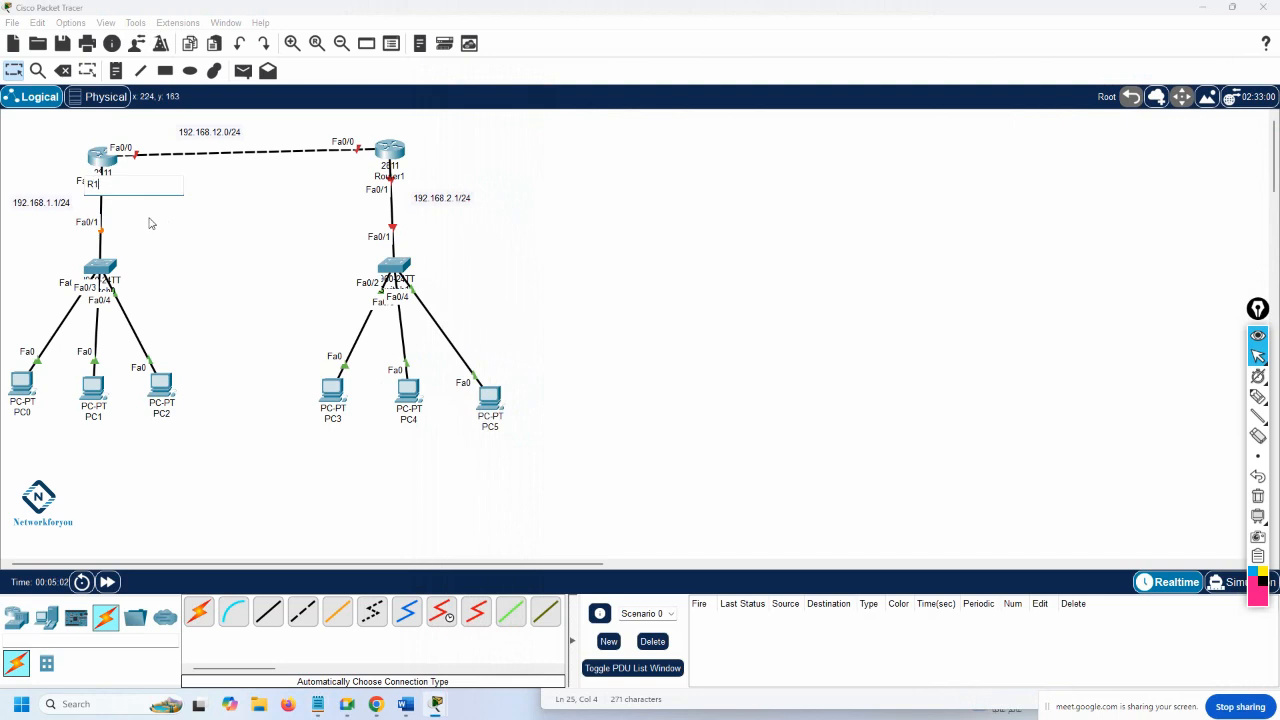
{"action": "left_click", "coordinate": [152, 223]}
{"action": "left_click", "coordinate": [383, 178]}
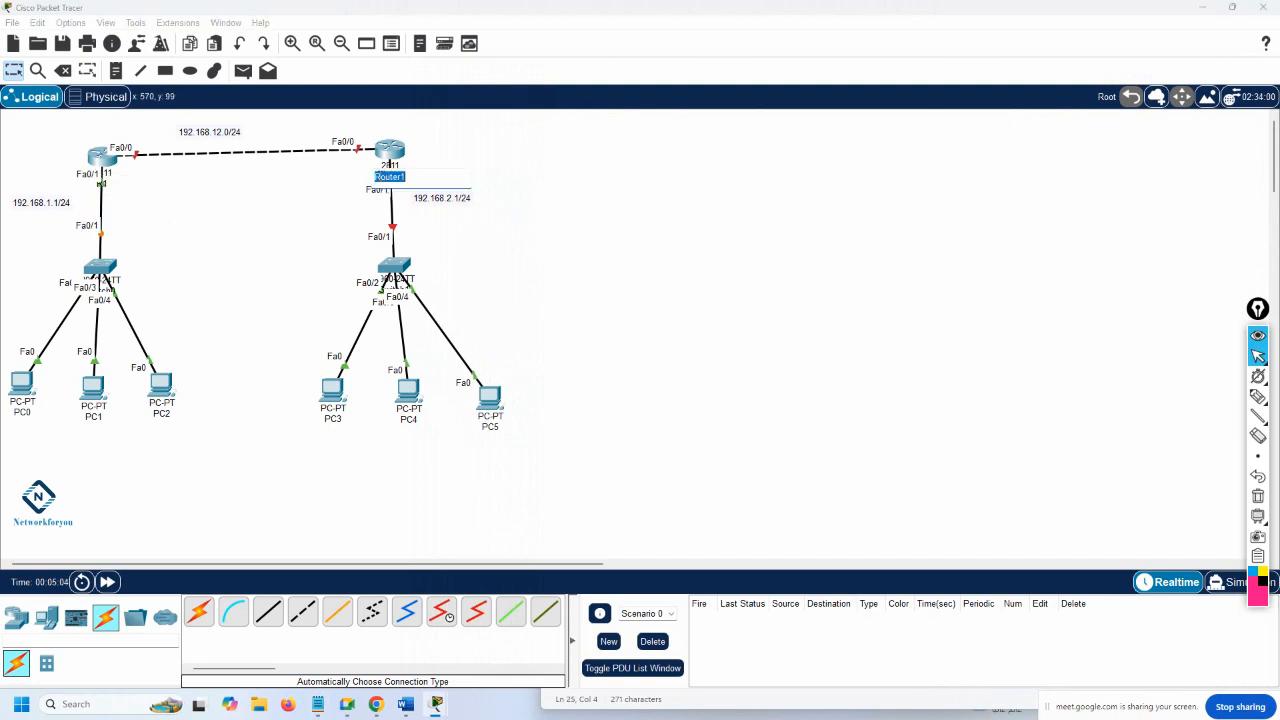
{"action": "type", "text": "R2"}
{"action": "left_click", "coordinate": [307, 220]}
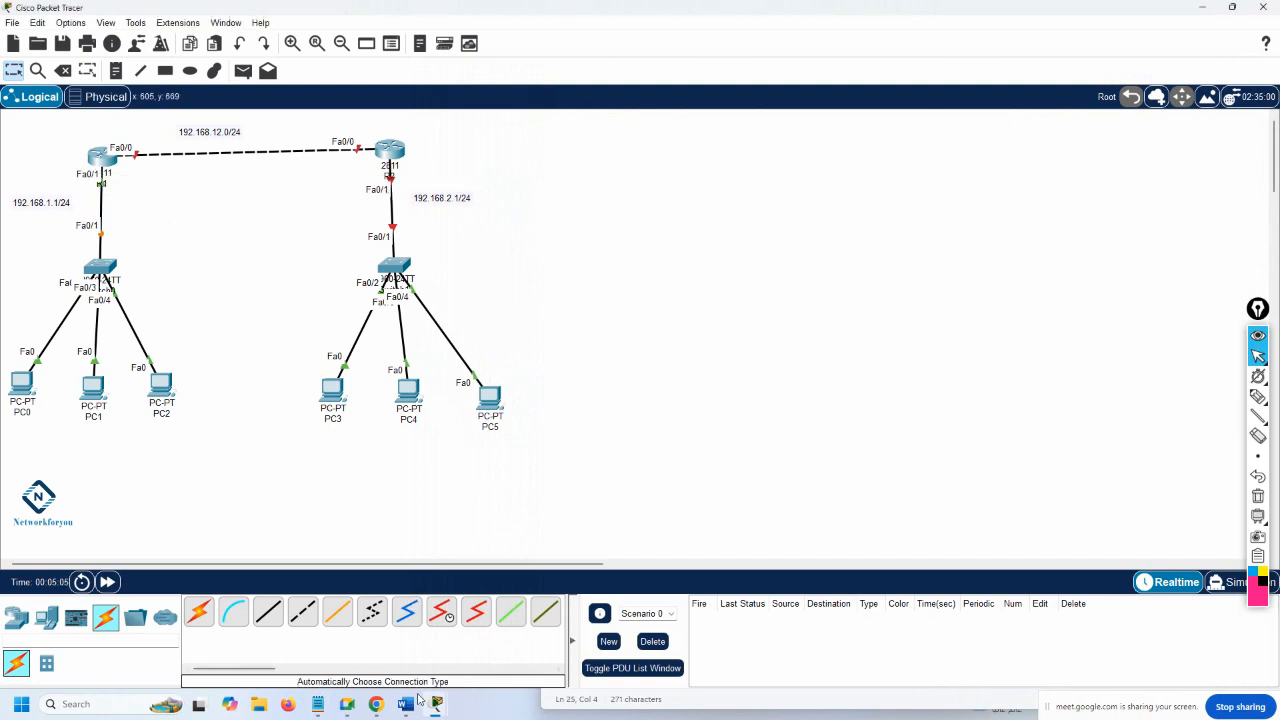
Step: Back in Notepad, complete the heading "!R2 Configuration:" and add the lines "en", "config t" and "hostname R2"
{"action": "left_click", "coordinate": [314, 702]}
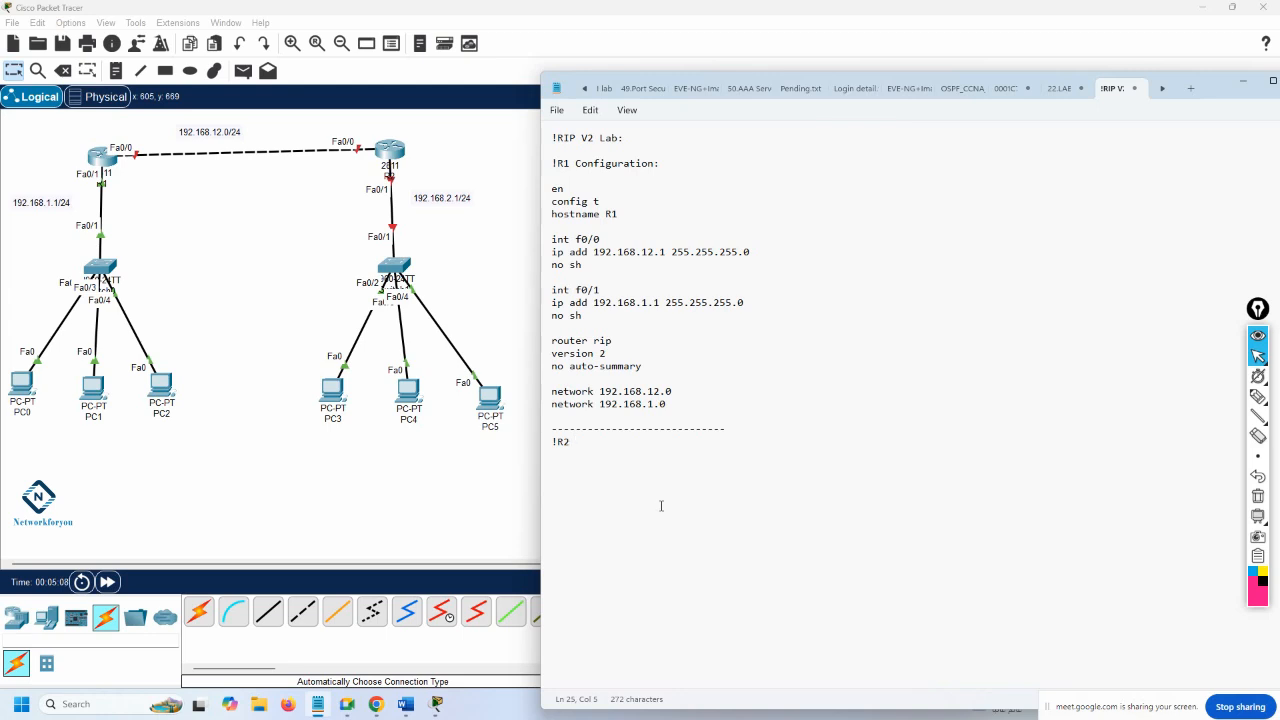
{"action": "type", "text": "Configuration:"}
{"action": "key", "text": "Return"}
{"action": "key", "text": "Return"}
{"action": "type", "text": "en"}
{"action": "key", "text": "Return"}
{"action": "type", "text": "config t"}
{"action": "key", "text": "Return"}
{"action": "type", "text": "hostn"}
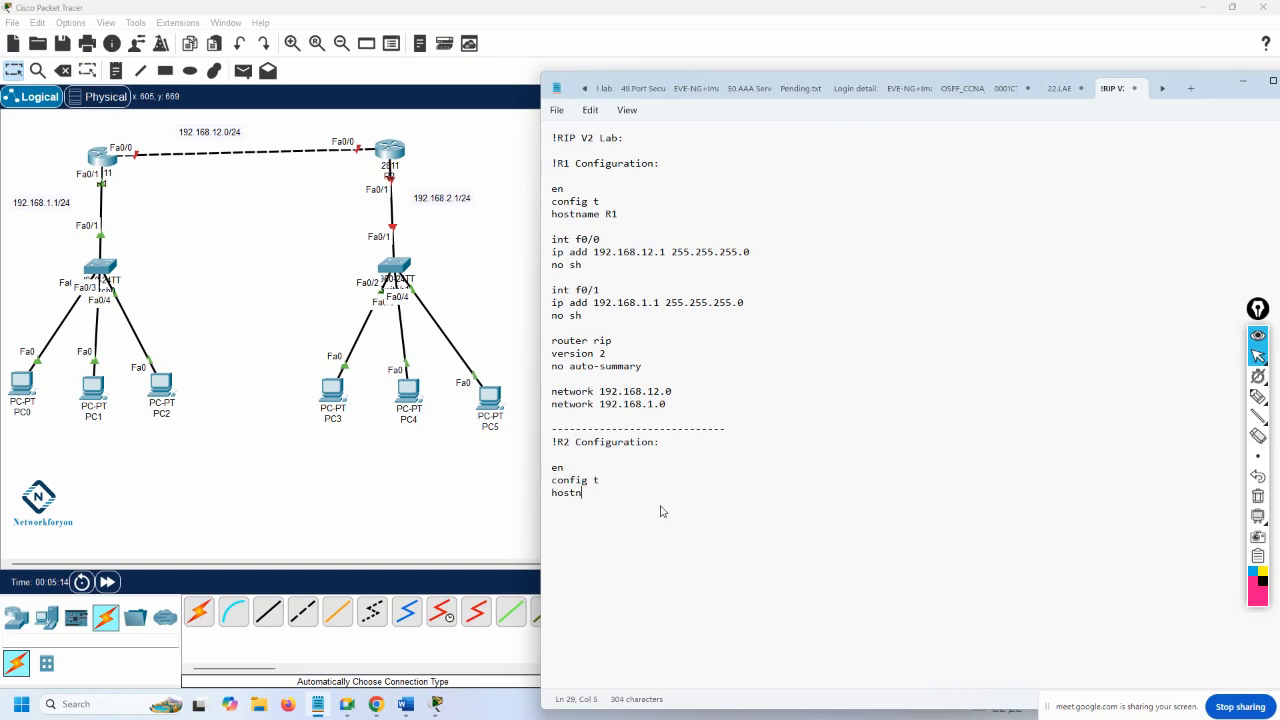
{"action": "type", "text": "ame R2"}
{"action": "key", "text": "Return"}
Step: Add R2's "int f0/0" block with "ip add 192.168.12.2 255.255.255.0" and "no sh"
{"action": "type", "text": "int f0/0"}
{"action": "key", "text": "Return"}
{"action": "type", "text": "ip add 192.168"}
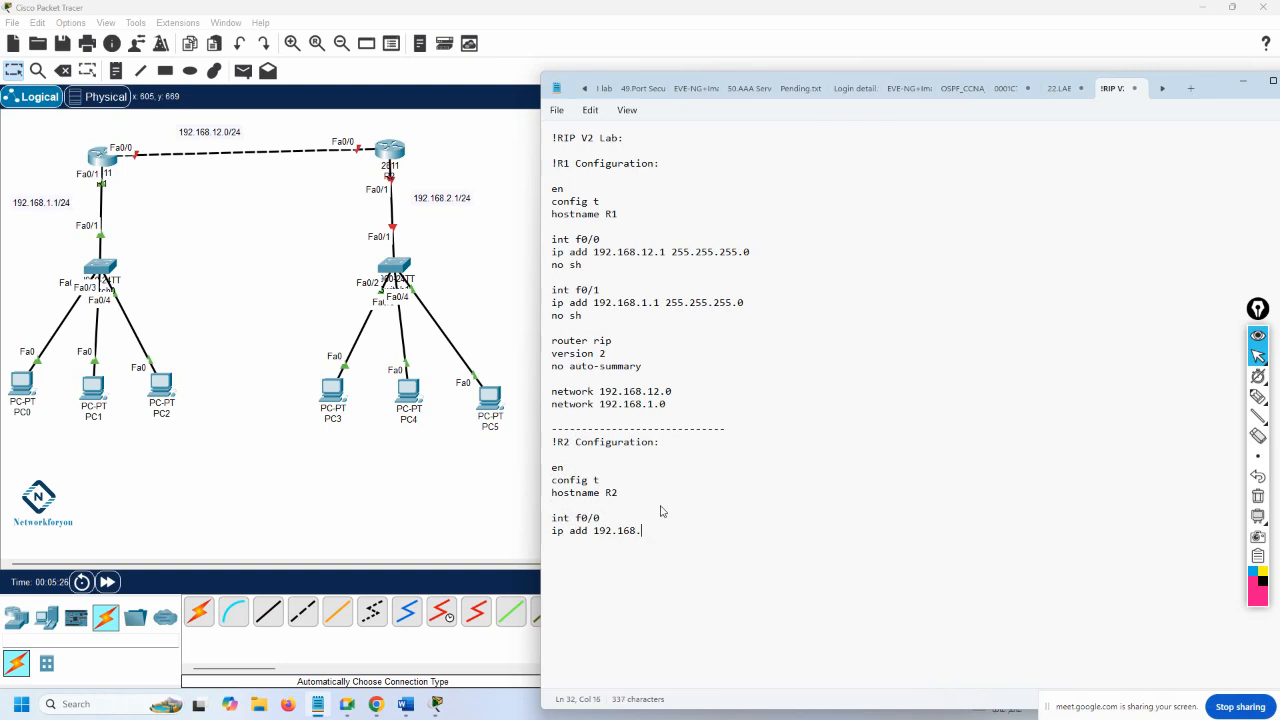
{"action": "type", "text": ".12.2 255.255.255.0"}
{"action": "key", "text": "Return"}
{"action": "type", "text": "no sh"}
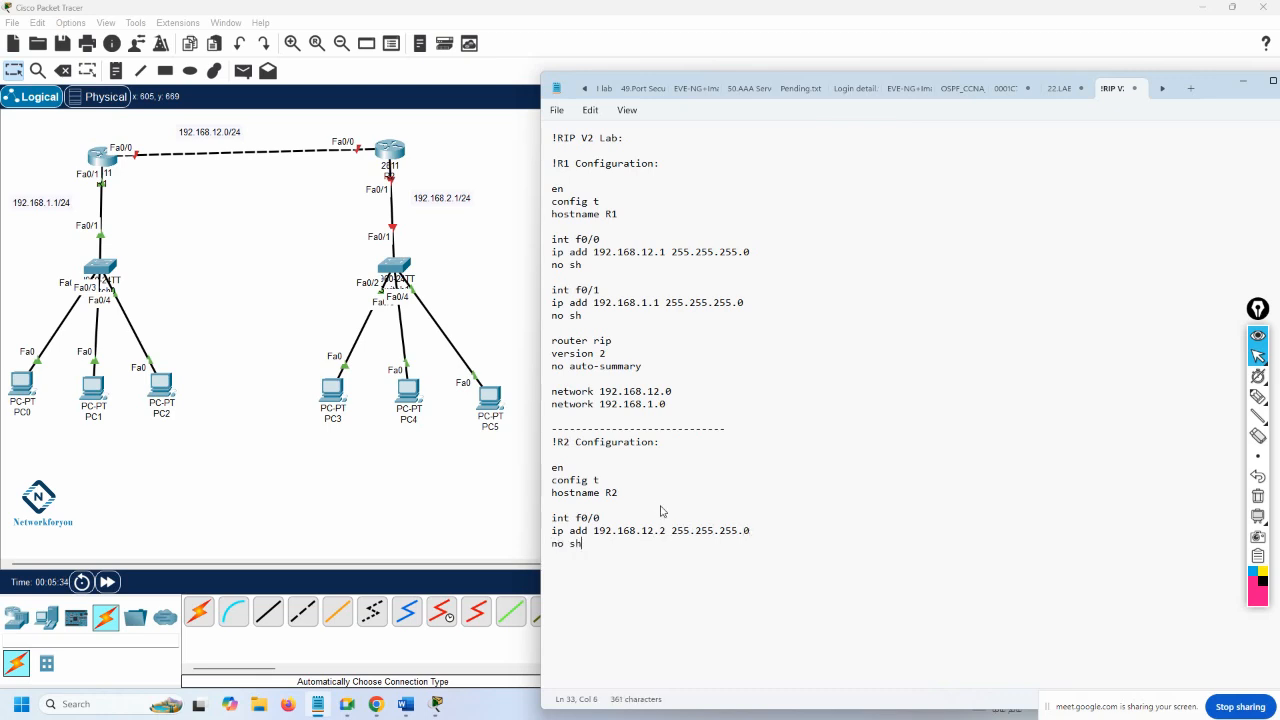
Step: Add R2's "int f0/1" block with "ip add 192.168.2.1 255.255.255.0" and "no sh"
{"action": "key", "text": "Return"}
{"action": "key", "text": "Return"}
{"action": "type", "text": "int f0/1"}
{"action": "key", "text": "Return"}
{"action": "type", "text": "ip add 192.168."}
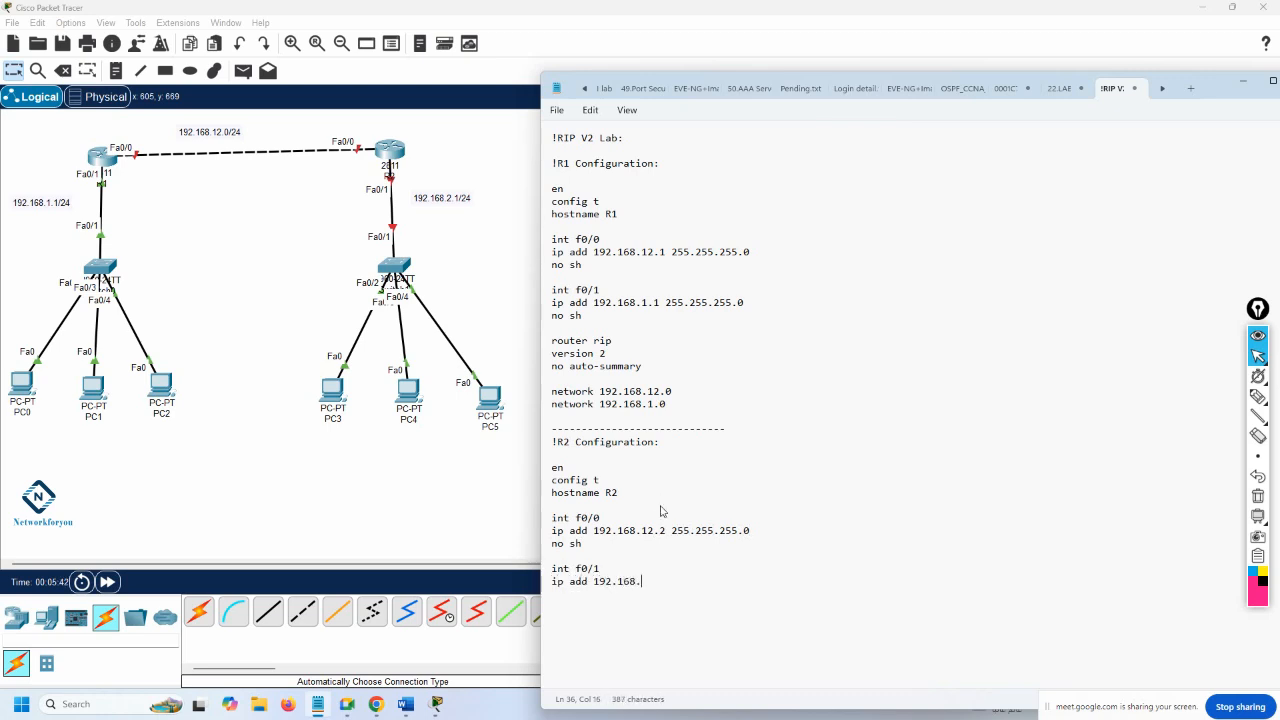
{"action": "type", "text": "2.1 255.255.255.0"}
{"action": "key", "text": "Return"}
{"action": "type", "text": "no sh"}
Step: Begin R2's RIP section with the lines "router rip", "version 2" and "no auto-summary"
{"action": "key", "text": "Return"}
{"action": "key", "text": "Return"}
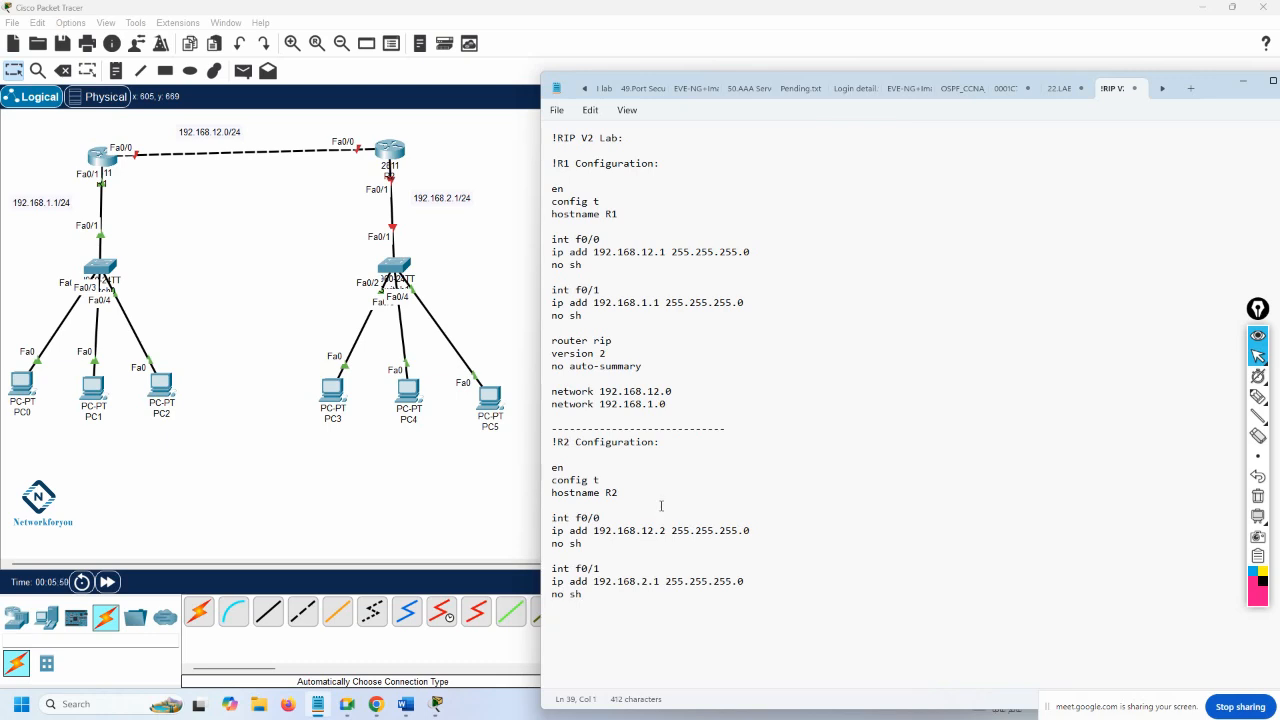
{"action": "key", "text": "Return"}
{"action": "type", "text": "router rip"}
{"action": "key", "text": "Return"}
{"action": "type", "text": "version 2"}
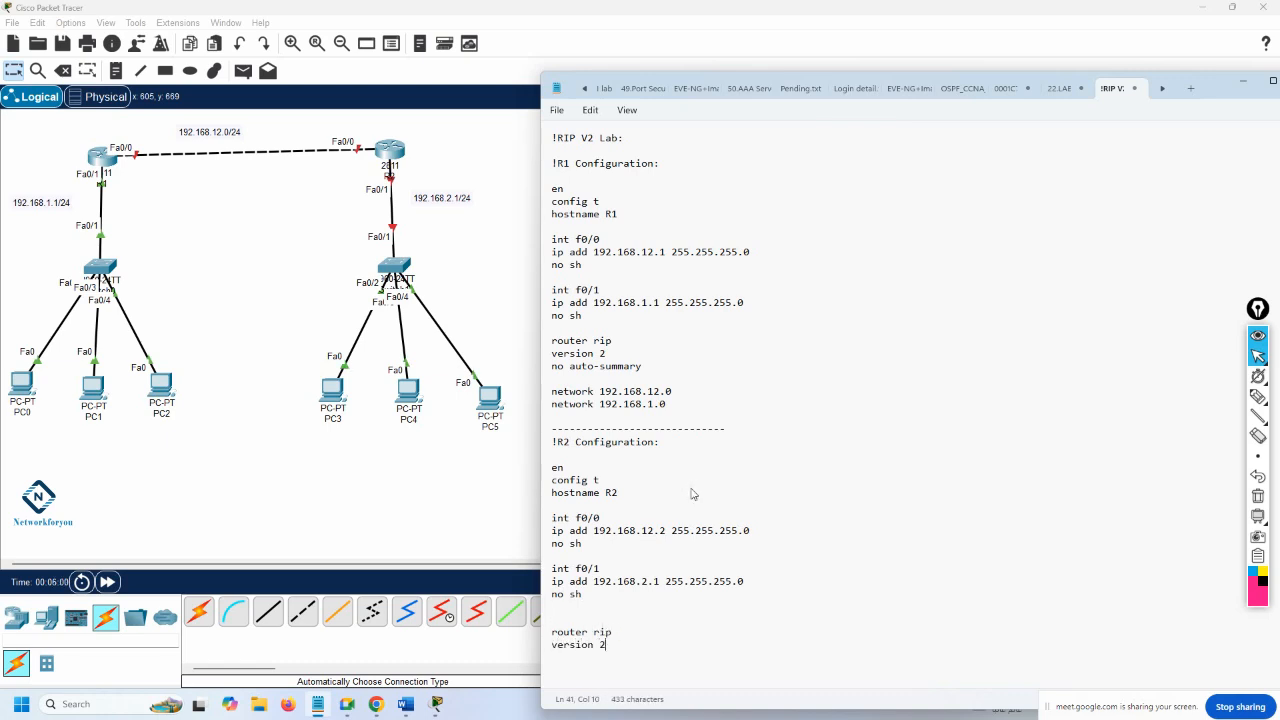
{"action": "key", "text": "Return"}
{"action": "type", "text": "no auto-sumaa"}
{"action": "key", "text": "BackSpace"}
{"action": "key", "text": "BackSpace"}
{"action": "type", "text": "mmary"}
{"action": "key", "text": "Return"}
Step: Complete R2's RIP section with "network 192.168.12.0" and "network 192.168.2.0", followed by blank lines
{"action": "type", "text": "network 1"}
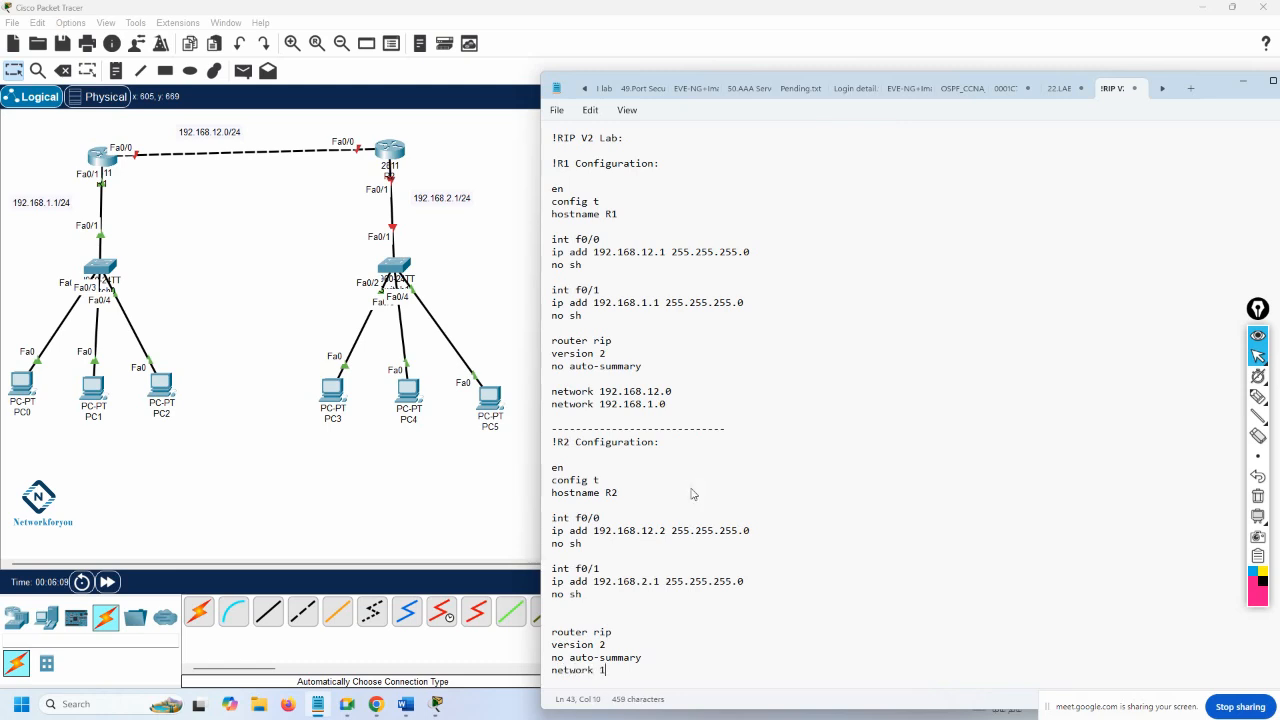
{"action": "type", "text": "92.168.1"}
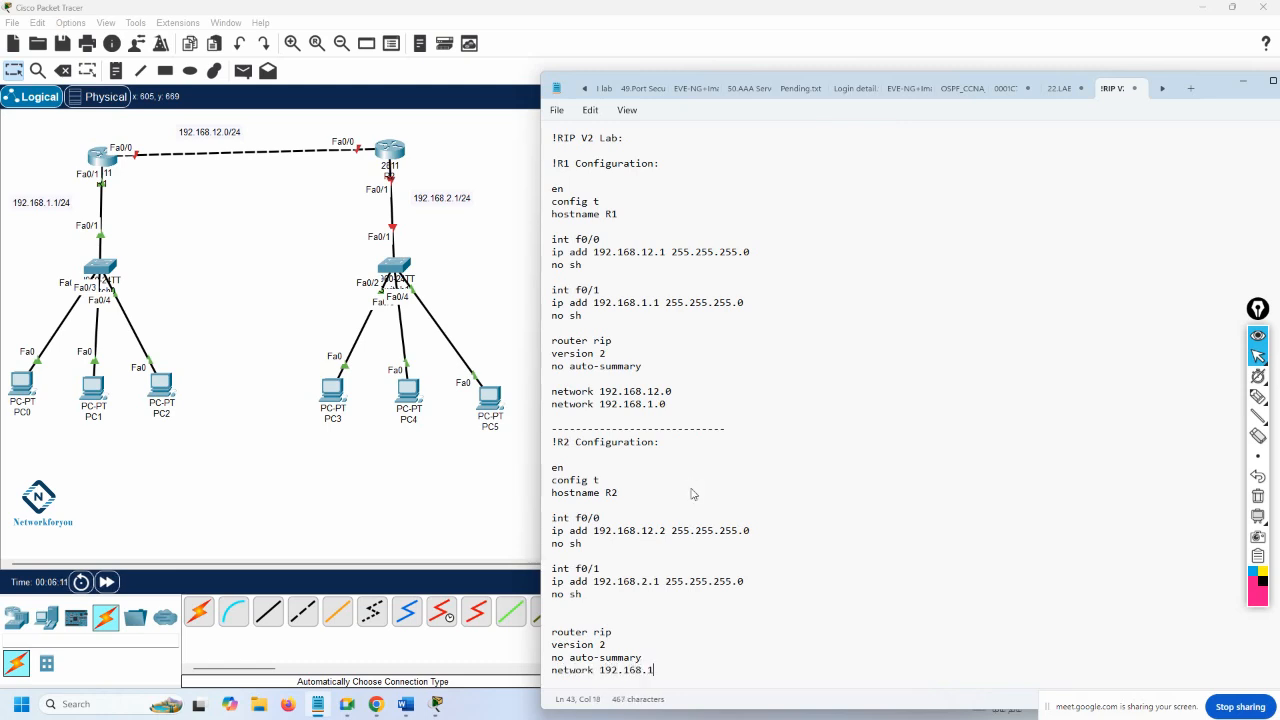
{"action": "type", "text": "2.0"}
{"action": "key", "text": "Return"}
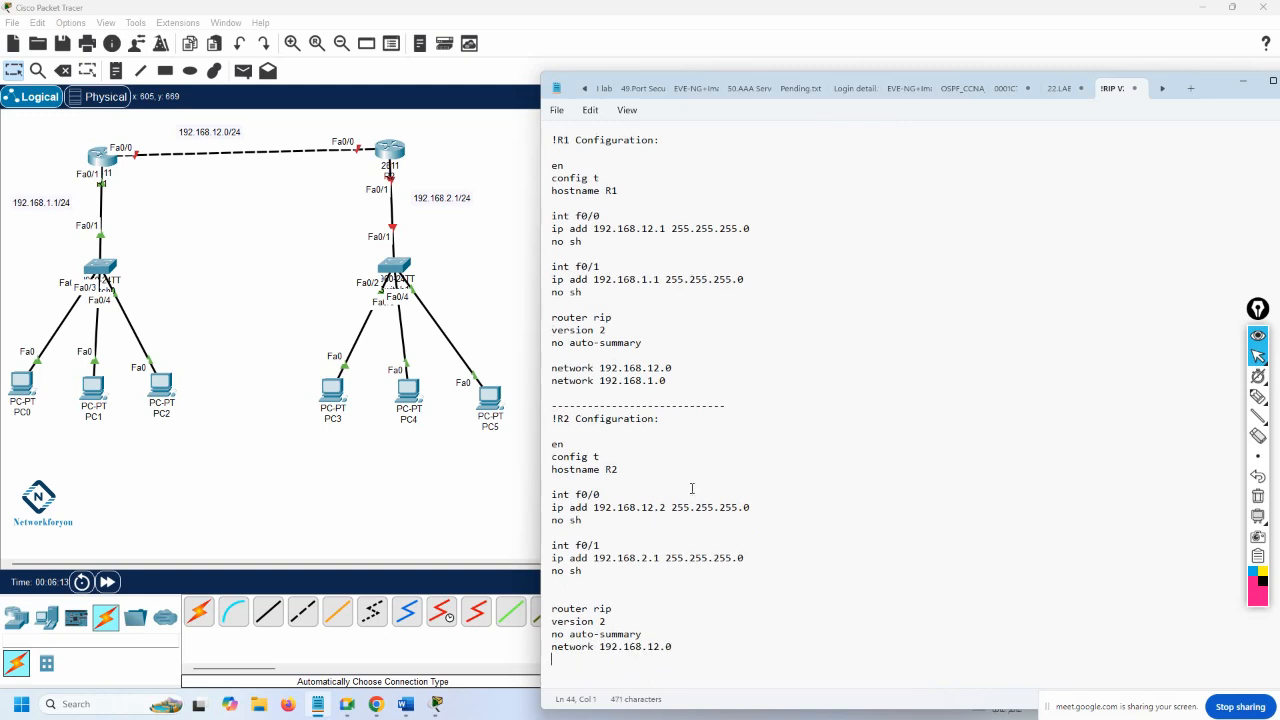
{"action": "type", "text": "network 192.168.1"}
{"action": "key", "text": "BackSpace"}
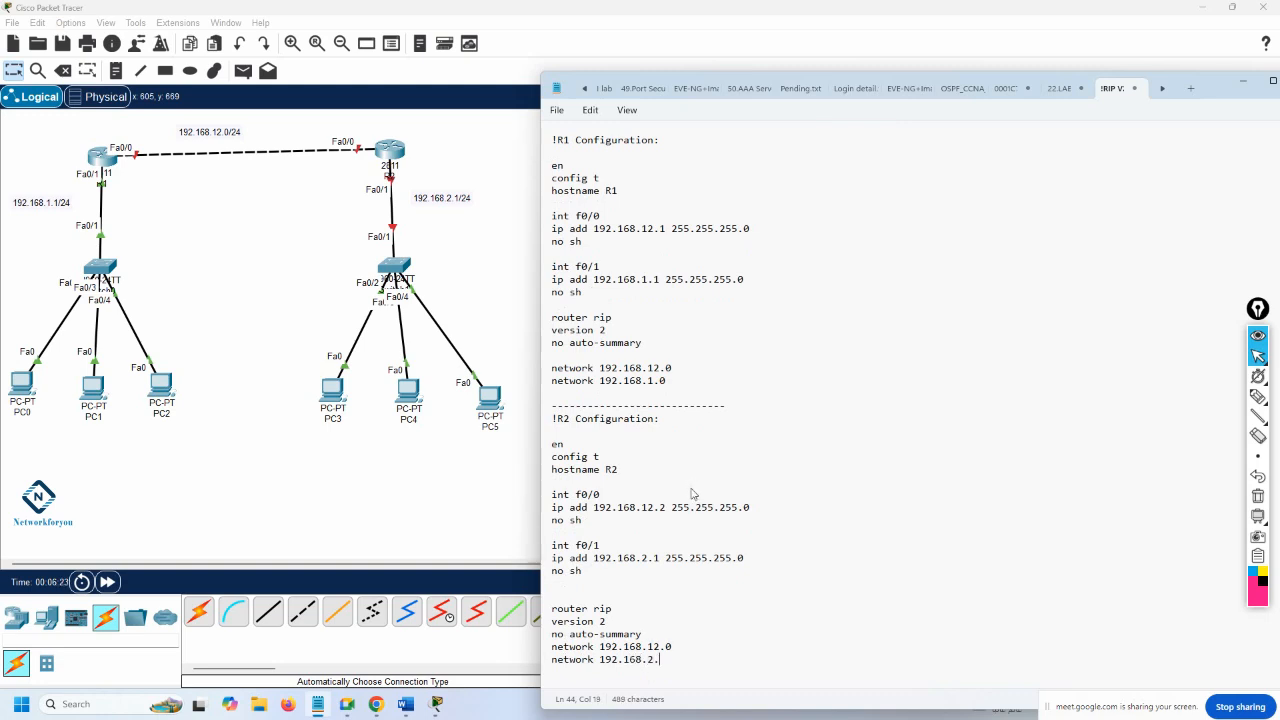
{"action": "type", "text": "0"}
{"action": "key", "text": "Return"}
{"action": "key", "text": "Return"}
{"action": "key", "text": "Return"}
{"action": "key", "text": "Return"}
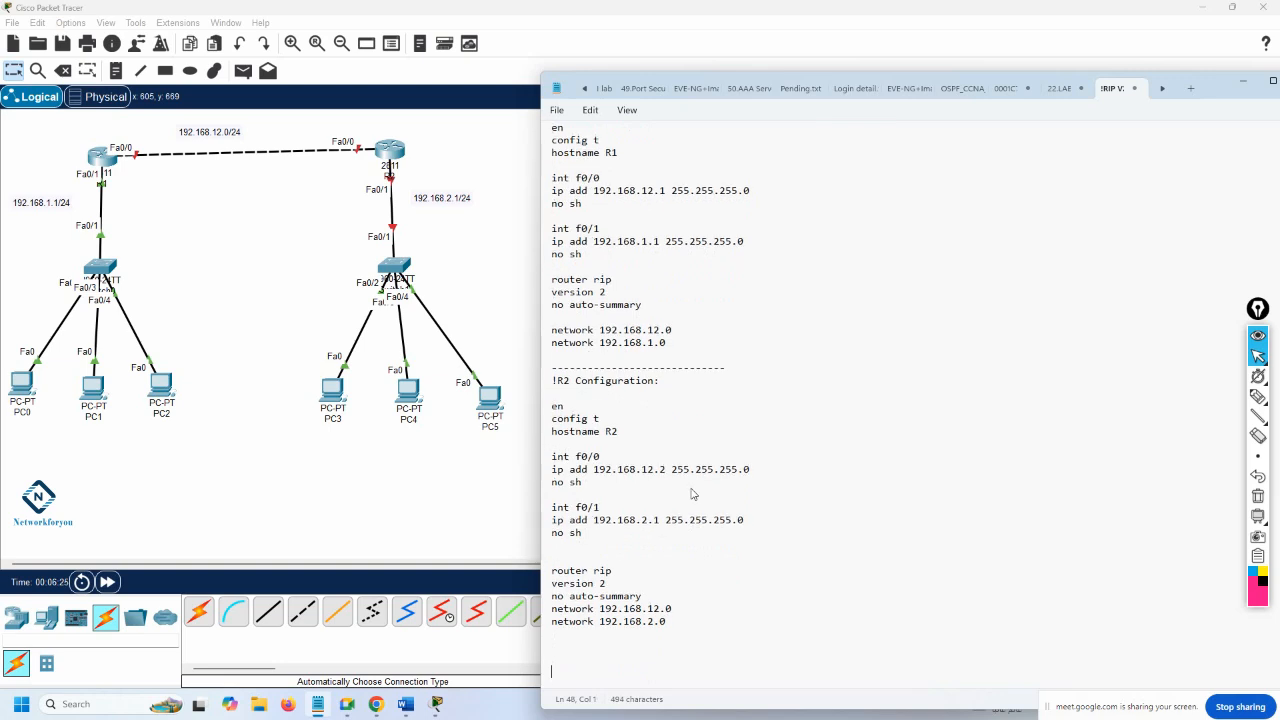
Step: Copy the whole R2 configuration block, then switch to Packet Tracer, open R2's command line and widen its window
{"action": "left_click_drag", "start_coordinate": [665, 621], "coordinate": [551, 571]}
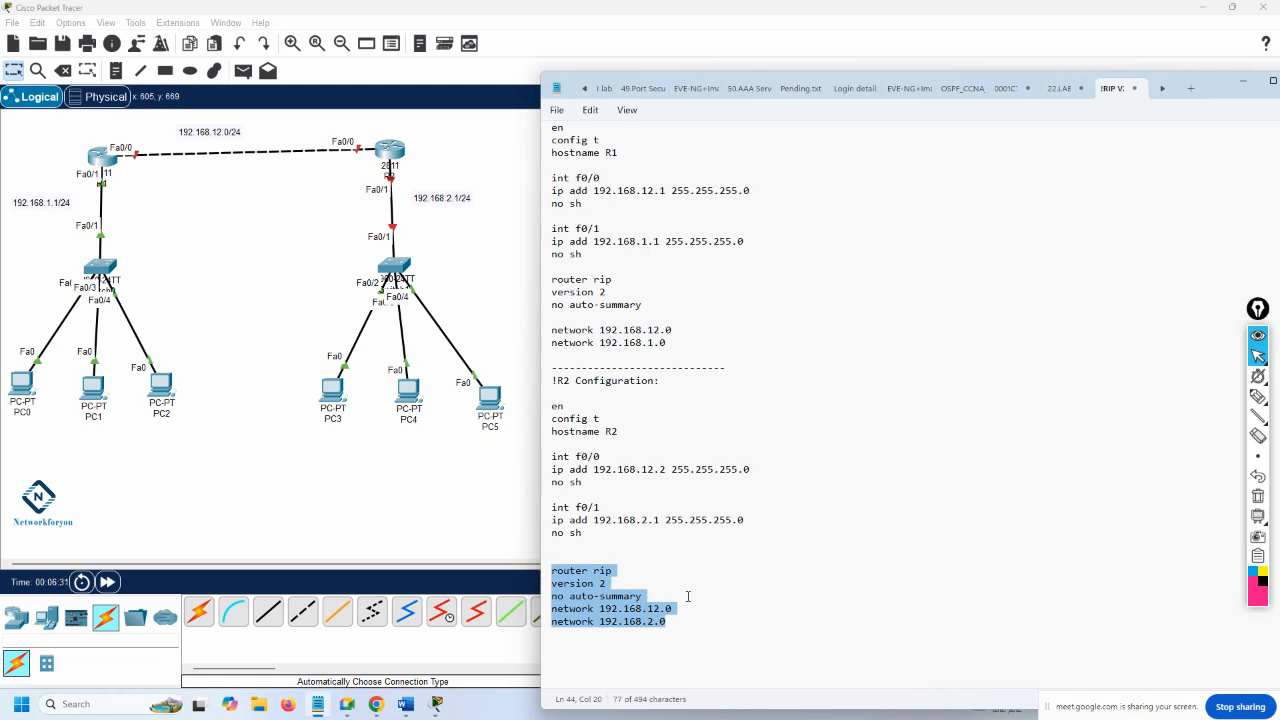
{"action": "left_click_drag", "start_coordinate": [688, 632], "coordinate": [545, 383]}
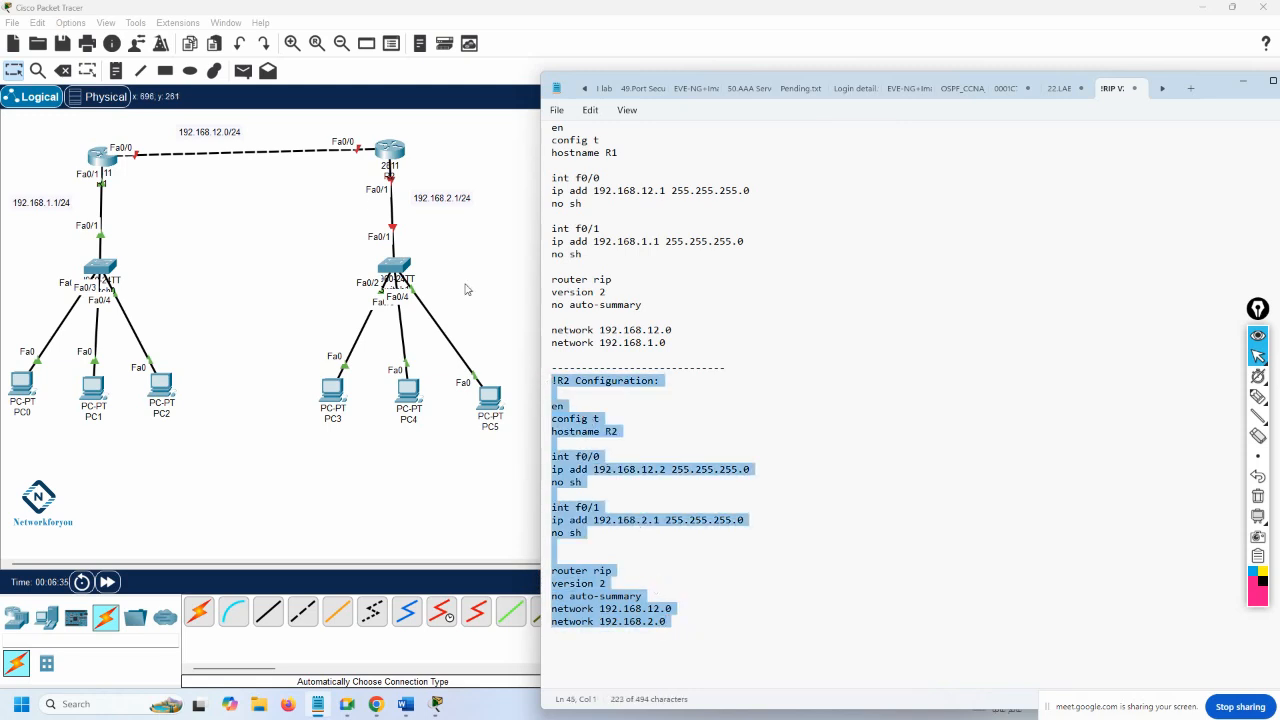
{"action": "left_click", "coordinate": [395, 152]}
{"action": "left_click", "coordinate": [560, 178]}
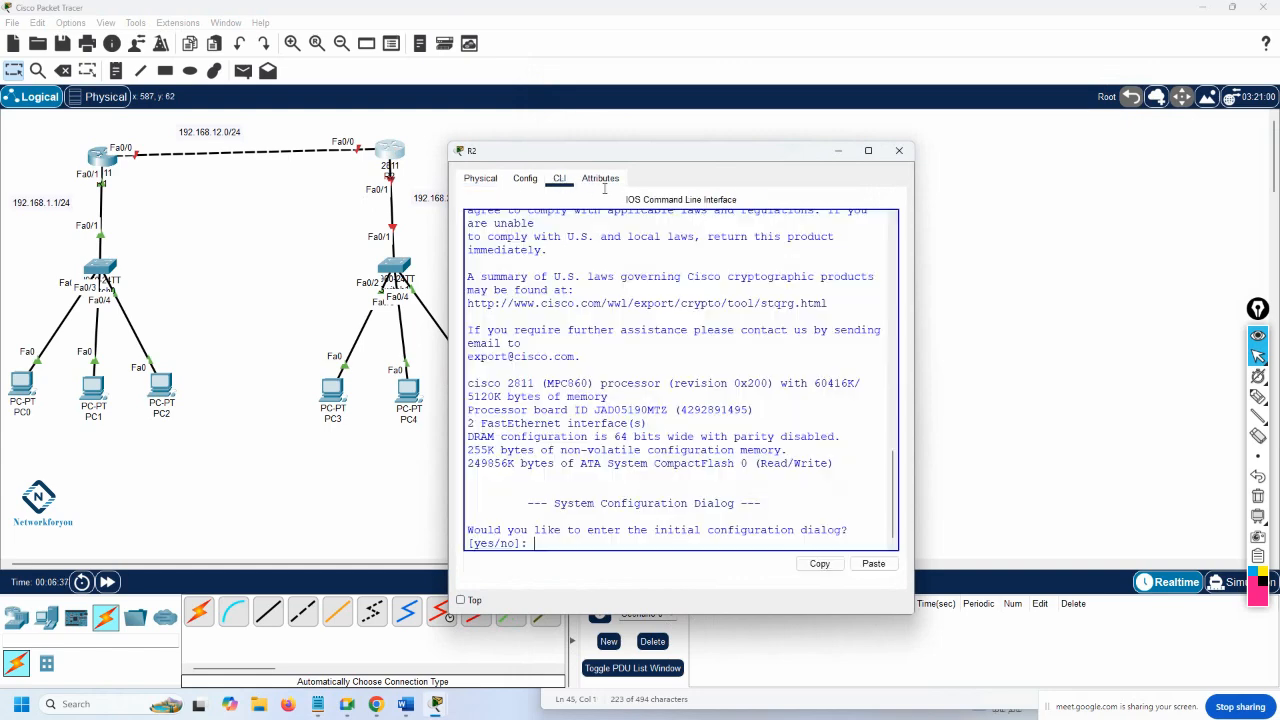
{"action": "left_click_drag", "start_coordinate": [914, 270], "coordinate": [1206, 274]}
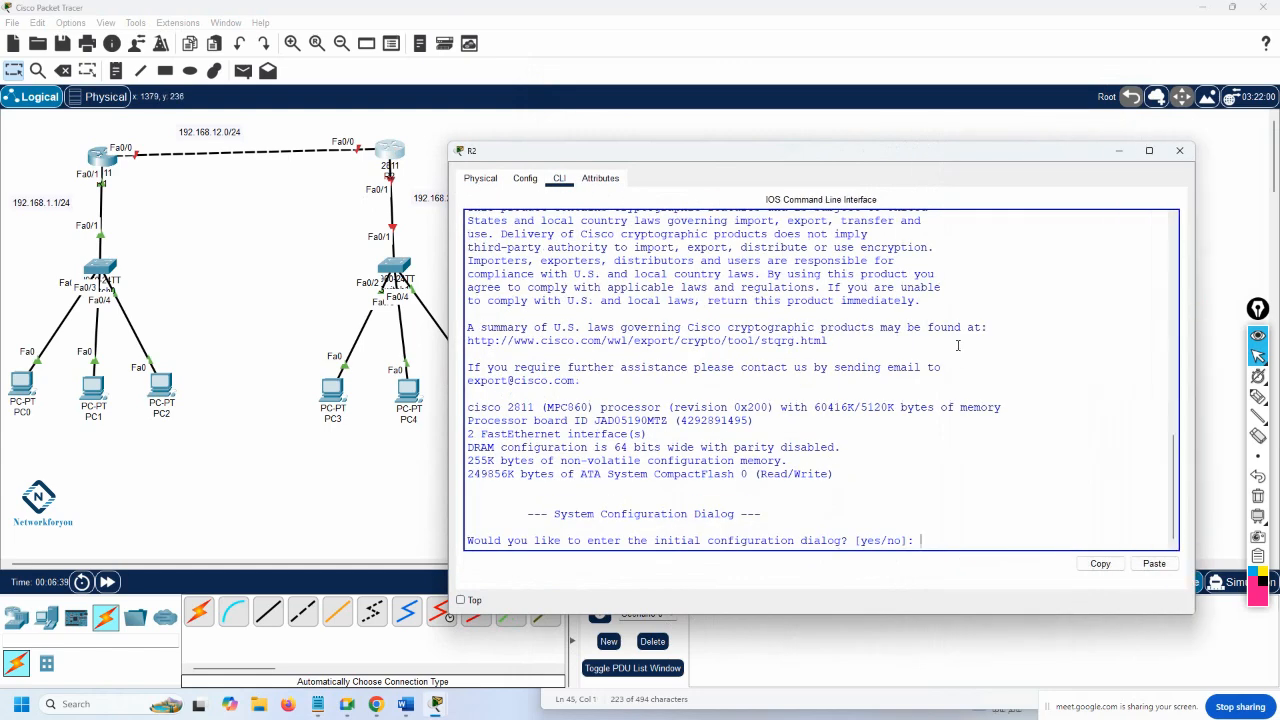
Step: Answer "no" to R2's initial configuration dialog and bring up the router's user prompt
{"action": "type", "text": "no"}
{"action": "key", "text": "Return"}
{"action": "key", "text": "Return"}
{"action": "key", "text": "Return"}
{"action": "key", "text": "Return"}
{"action": "key", "text": "Return"}
{"action": "key", "text": "Return"}
{"action": "key", "text": "Return"}
{"action": "key", "text": "Return"}
{"action": "key", "text": "Return"}
{"action": "key", "text": "Return"}
{"action": "key", "text": "Return"}
{"action": "key", "text": "Return"}
{"action": "key", "text": "Return"}
{"action": "key", "text": "Return"}
{"action": "key", "text": "Return"}
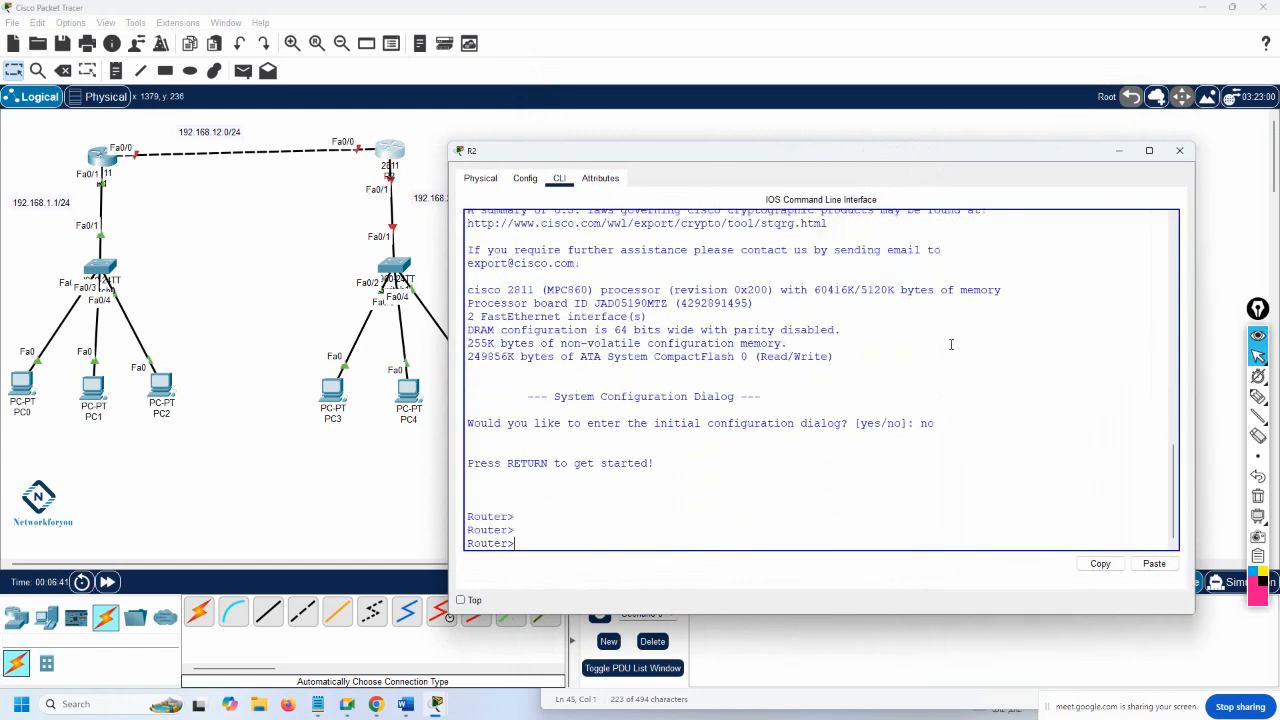
Step: Paste the copied R2 configuration into R2's command line and look over the applied commands
{"action": "right_click", "coordinate": [766, 353]}
{"action": "left_click", "coordinate": [797, 374]}
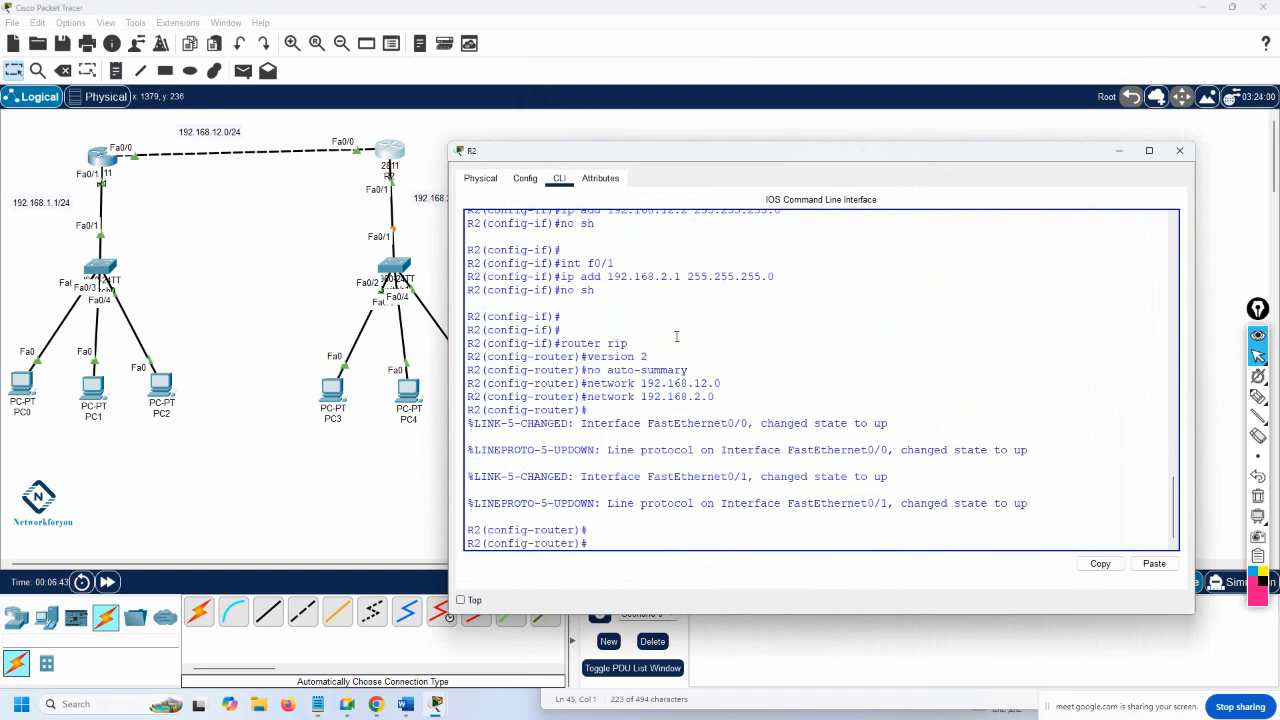
{"action": "scroll", "coordinate": [660, 302], "scroll_direction": "up", "scroll_amount": 2}
{"action": "left_click_drag", "start_coordinate": [547, 272], "coordinate": [726, 493]}
{"action": "key", "text": "Return"}
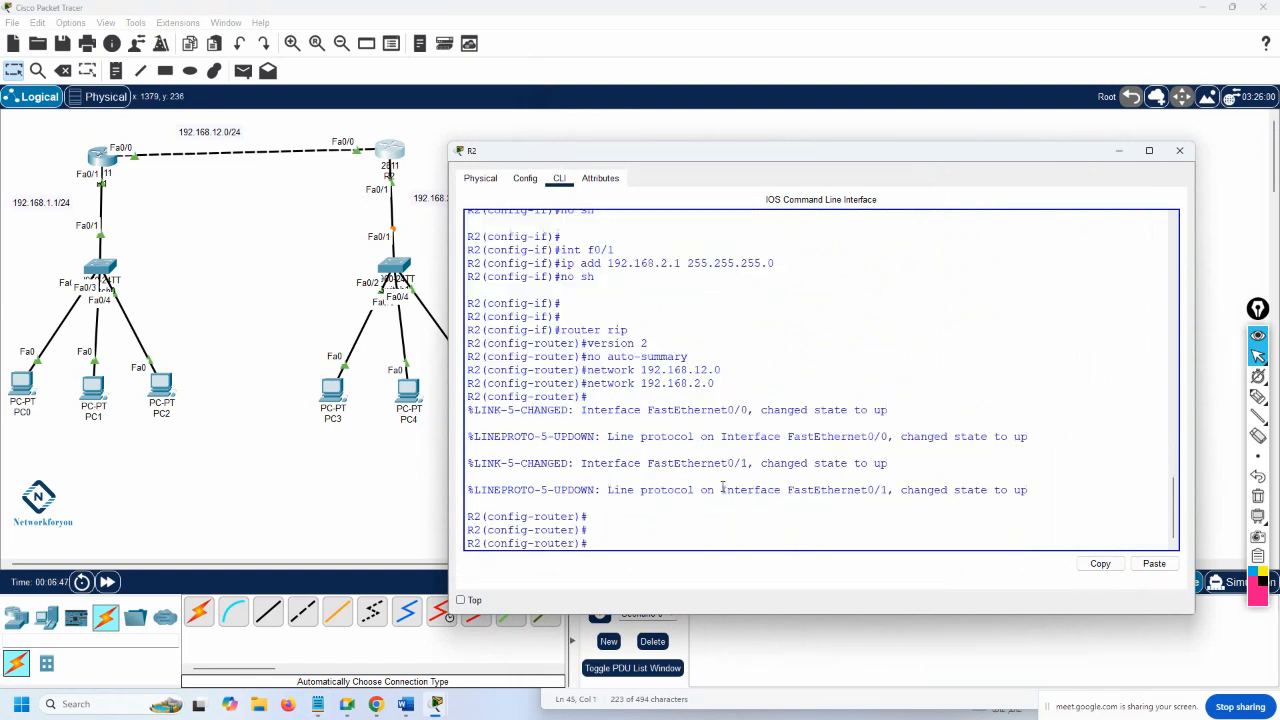
Step: Leave configuration mode on R2, save the configuration with "wr" and return to the topology
{"action": "key", "text": "ctrl+z"}
{"action": "key", "text": "Return"}
{"action": "key", "text": "Return"}
{"action": "key", "text": "Return"}
{"action": "type", "text": "w"}
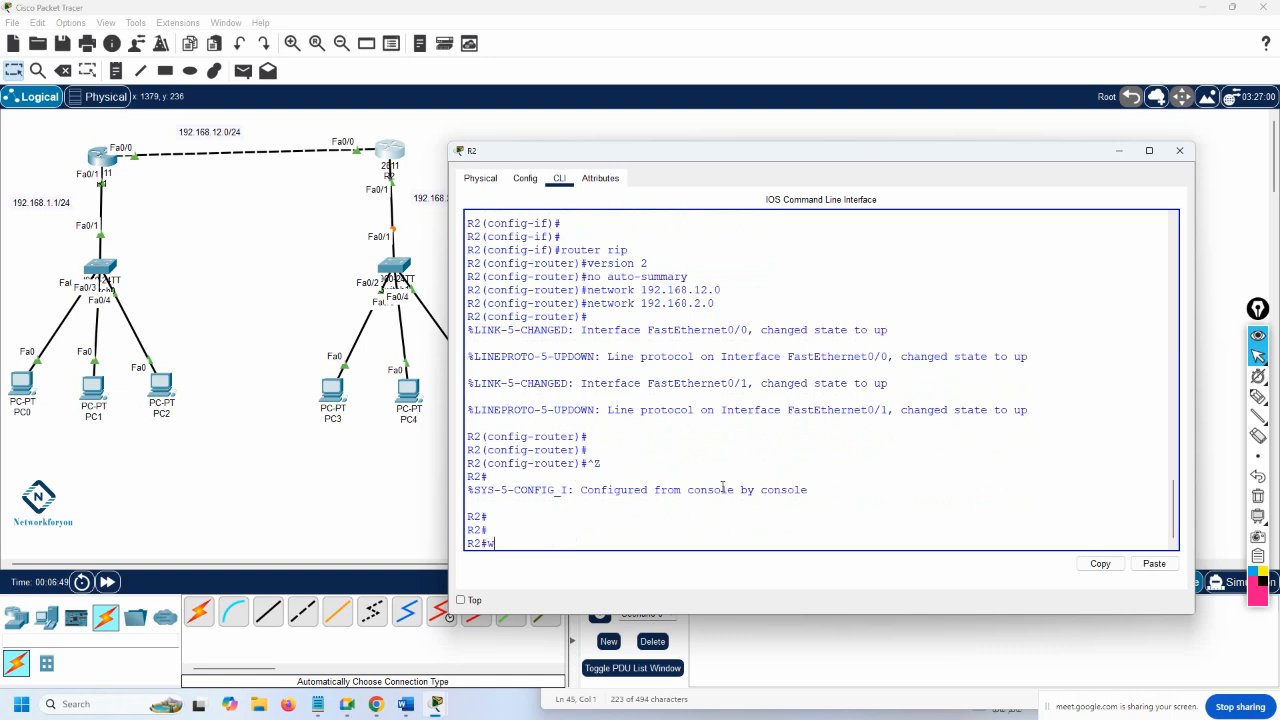
{"action": "type", "text": "r"}
{"action": "key", "text": "Return"}
{"action": "key", "text": "Return"}
{"action": "key", "text": "Return"}
{"action": "key", "text": "Return"}
{"action": "key", "text": "Return"}
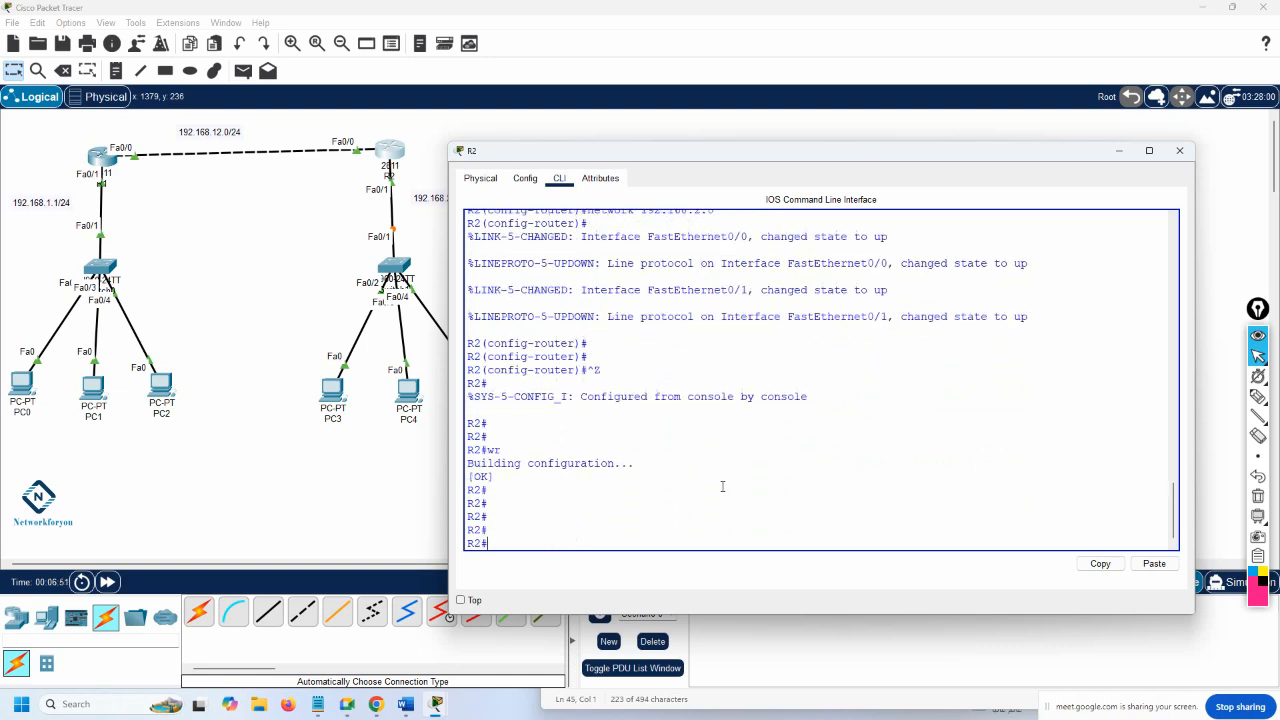
{"action": "left_click", "coordinate": [431, 497]}
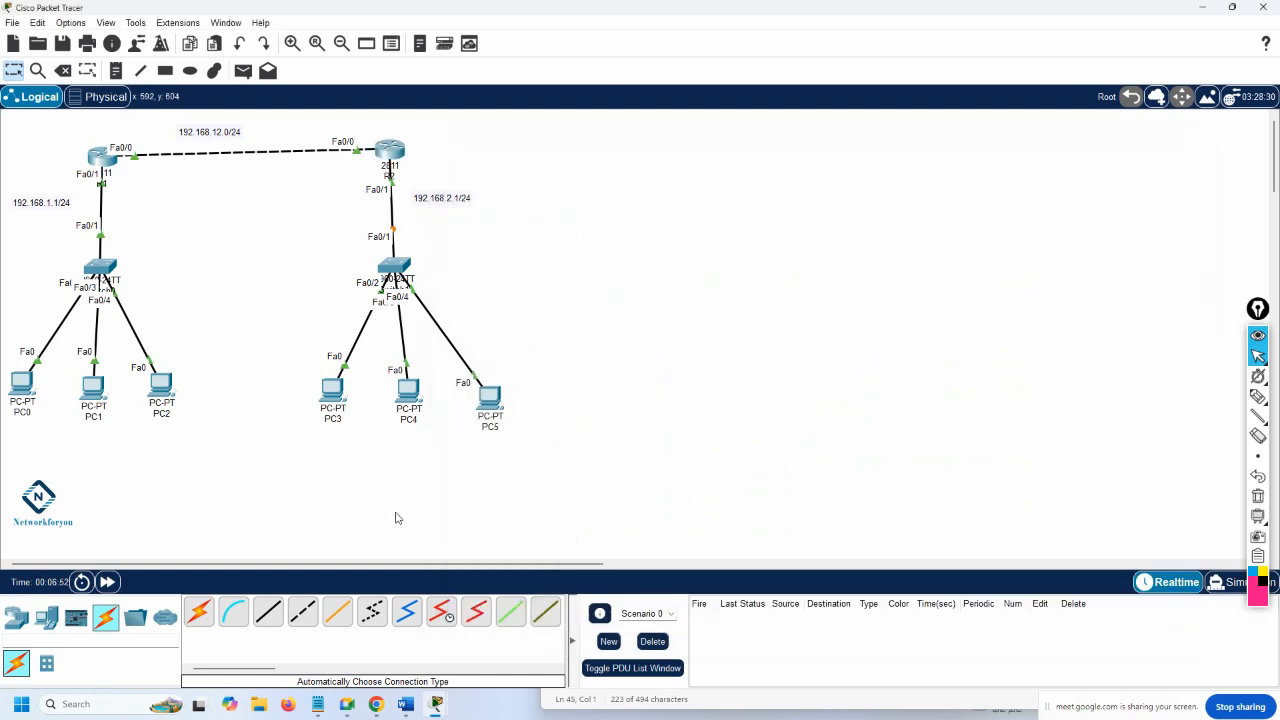
Step: Rename PC0 in the topology as 192.168.1.2 and copy that address
{"action": "left_click", "coordinate": [28, 418]}
{"action": "type", "text": "192.168.1.2"}
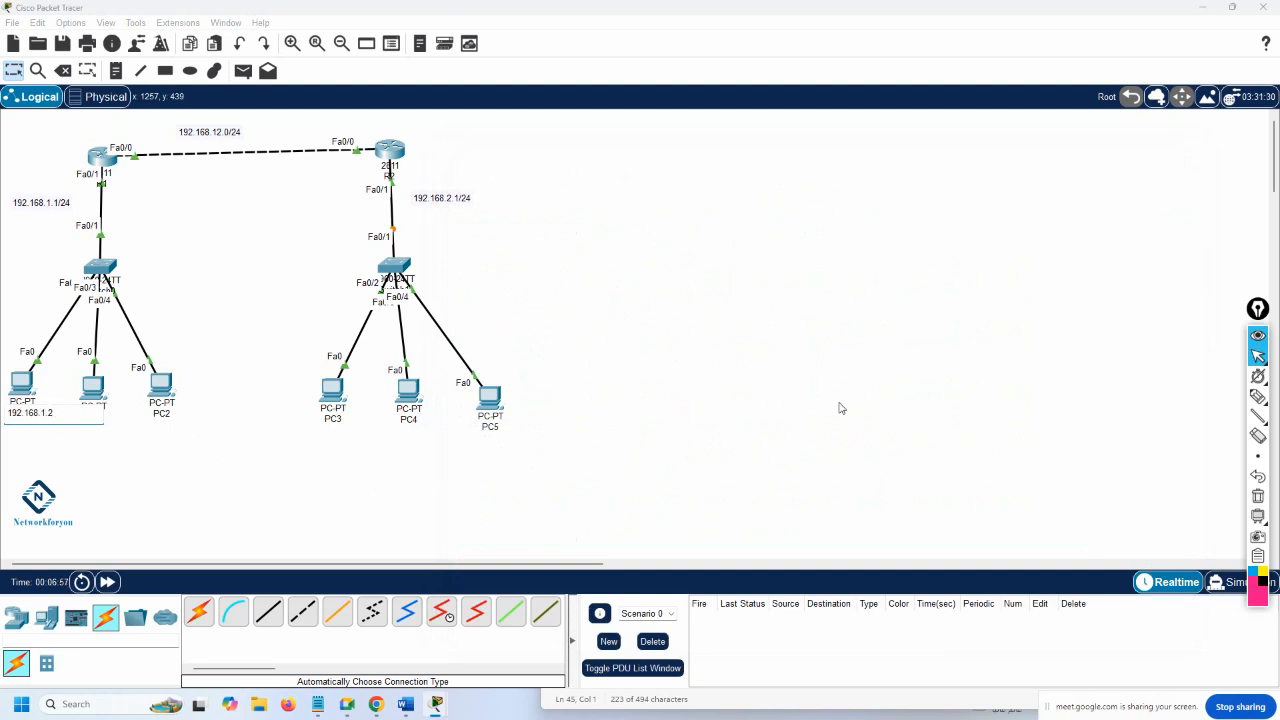
{"action": "key", "text": "ctrl+a"}
{"action": "key", "text": "ctrl+c"}
Step: Give PC 192.168.1.2 its static IPv4 address 192.168.1.2, subnet mask 255.255.255.0 and default gateway 192.168.1.1, and close its window
{"action": "left_click", "coordinate": [22, 383]}
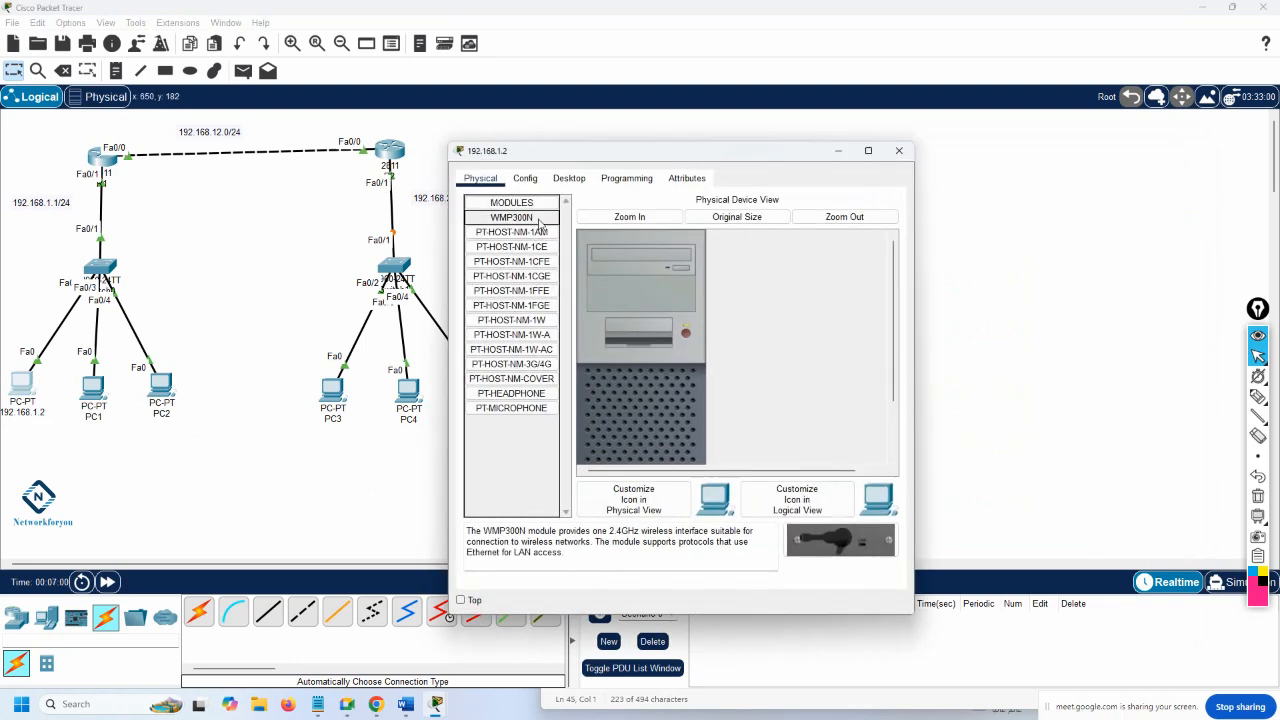
{"action": "left_click", "coordinate": [569, 178]}
{"action": "left_click", "coordinate": [507, 232]}
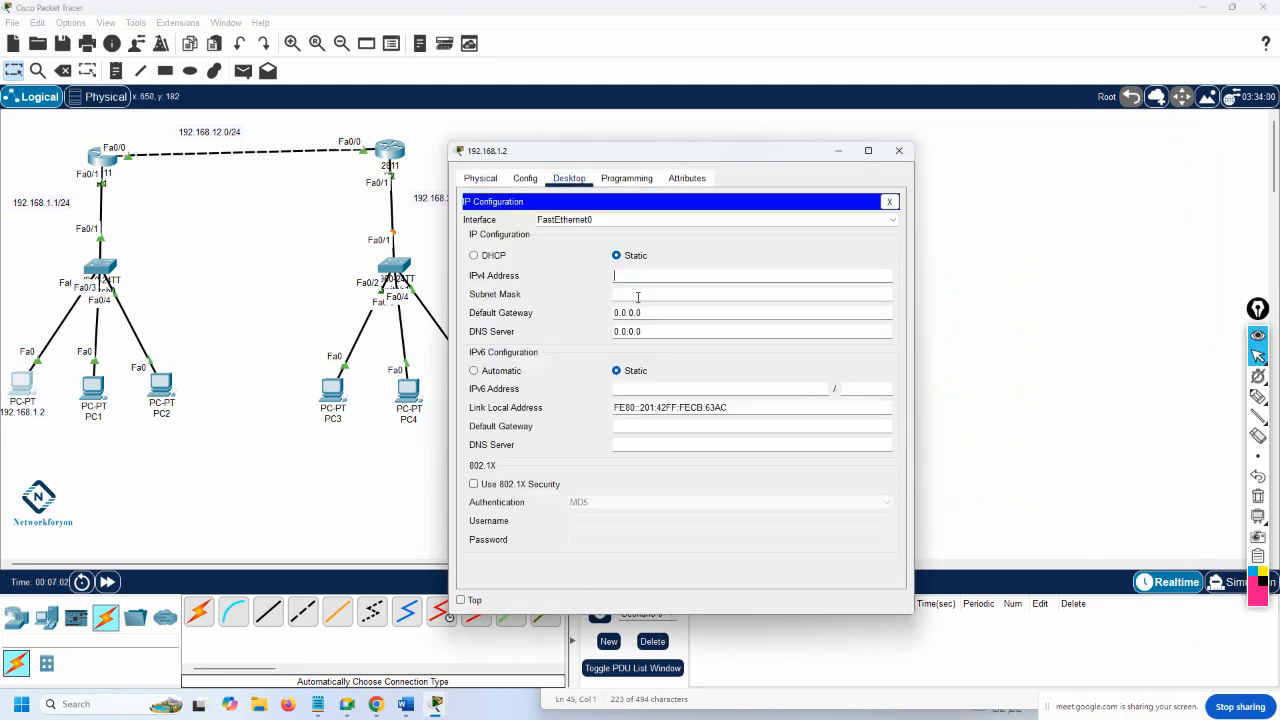
{"action": "type", "text": "192.168.1.2"}
{"action": "key", "text": "Tab"}
{"action": "key", "text": "Tab"}
{"action": "type", "text": "192.168.1.2"}
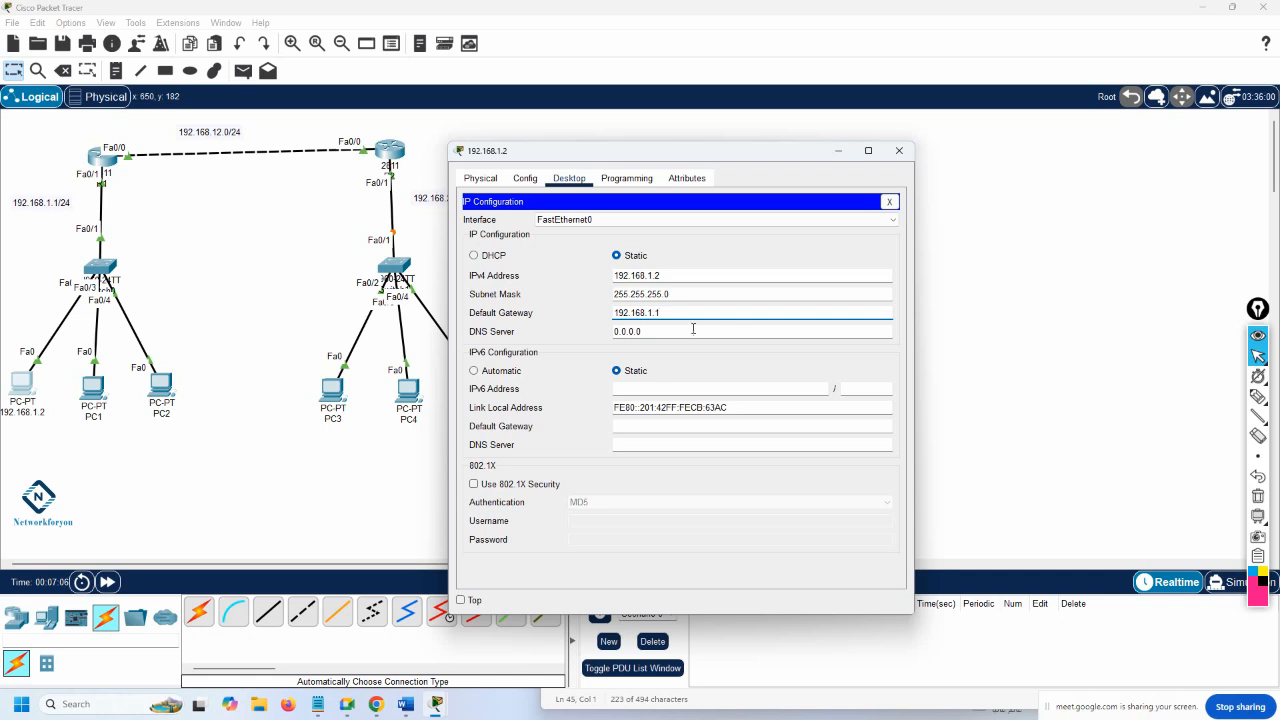
{"action": "left_click", "coordinate": [899, 150]}
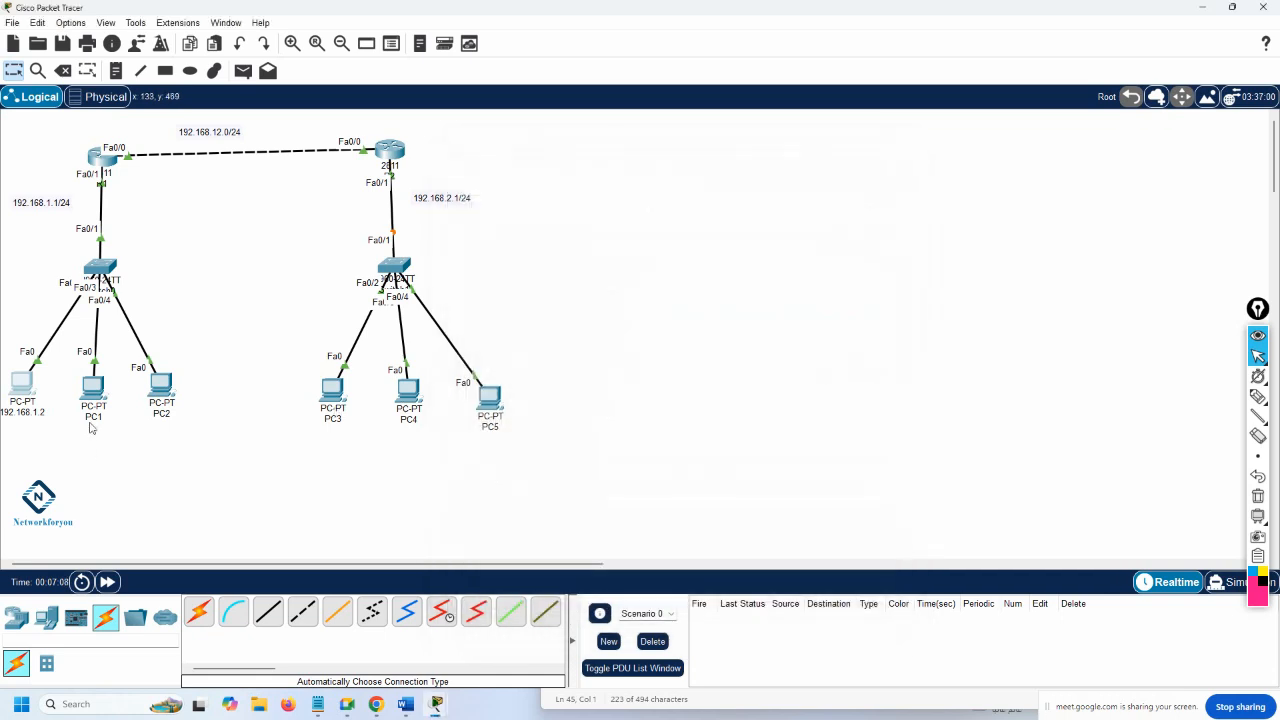
Step: Rename PC1 in the topology as 192.168.1.3 and copy that address
{"action": "left_click", "coordinate": [93, 419]}
{"action": "key", "text": "ctrl+v"}
{"action": "key", "text": "BackSpace"}
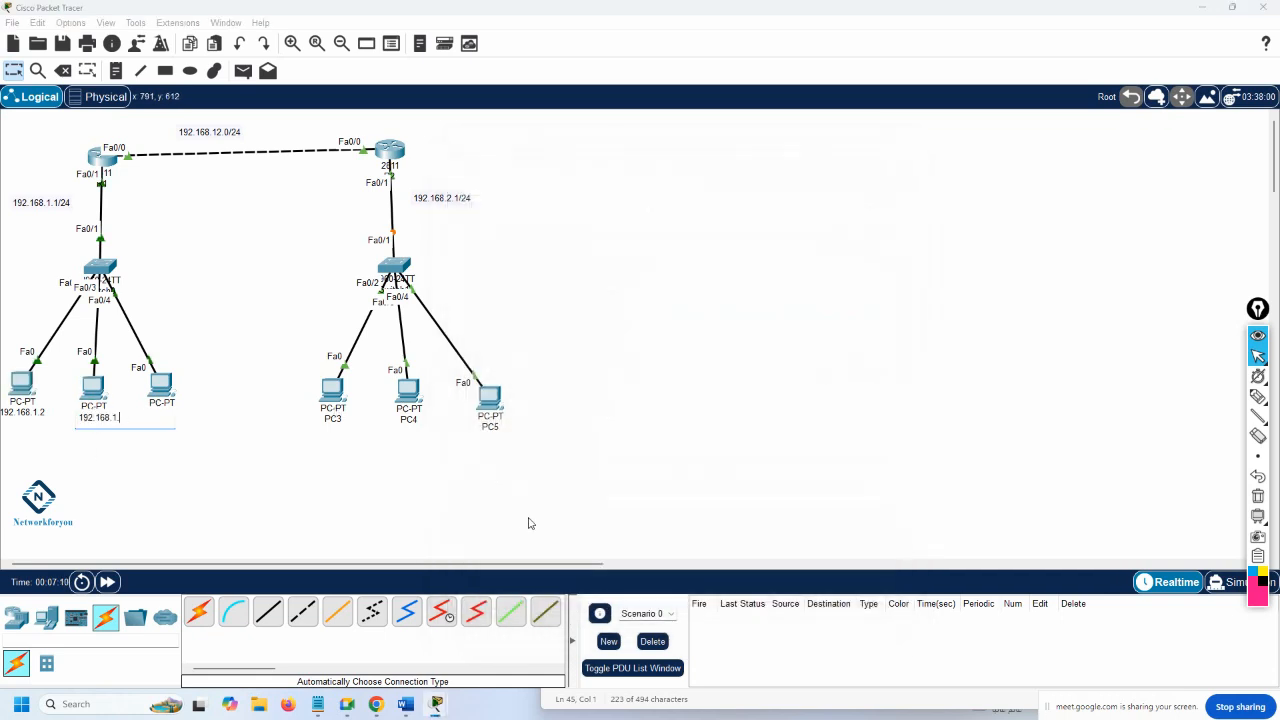
{"action": "type", "text": "3"}
{"action": "key", "text": "ctrl+a"}
{"action": "key", "text": "ctrl+c"}
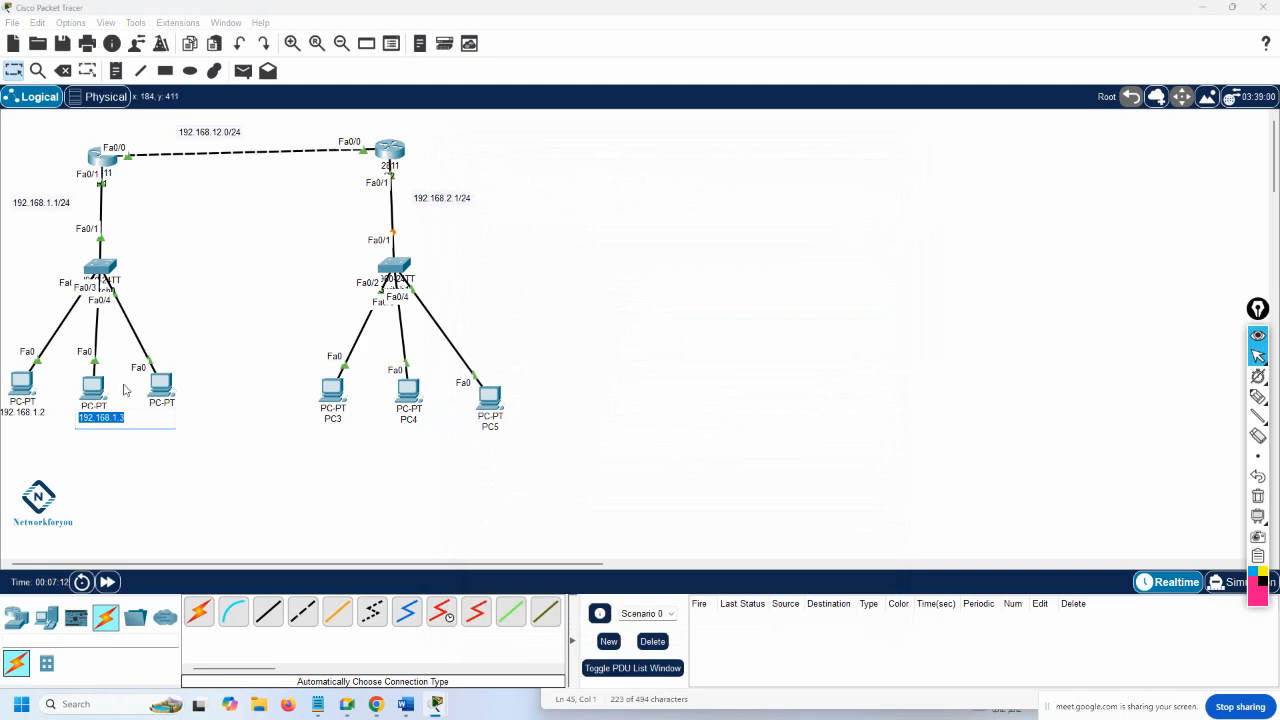
Step: Give PC 192.168.1.3 its static IPv4 address 192.168.1.3, subnet mask 255.255.255.0 and R1's LAN address as default gateway, and close its window
{"action": "left_click", "coordinate": [93, 388]}
{"action": "left_click", "coordinate": [568, 178]}
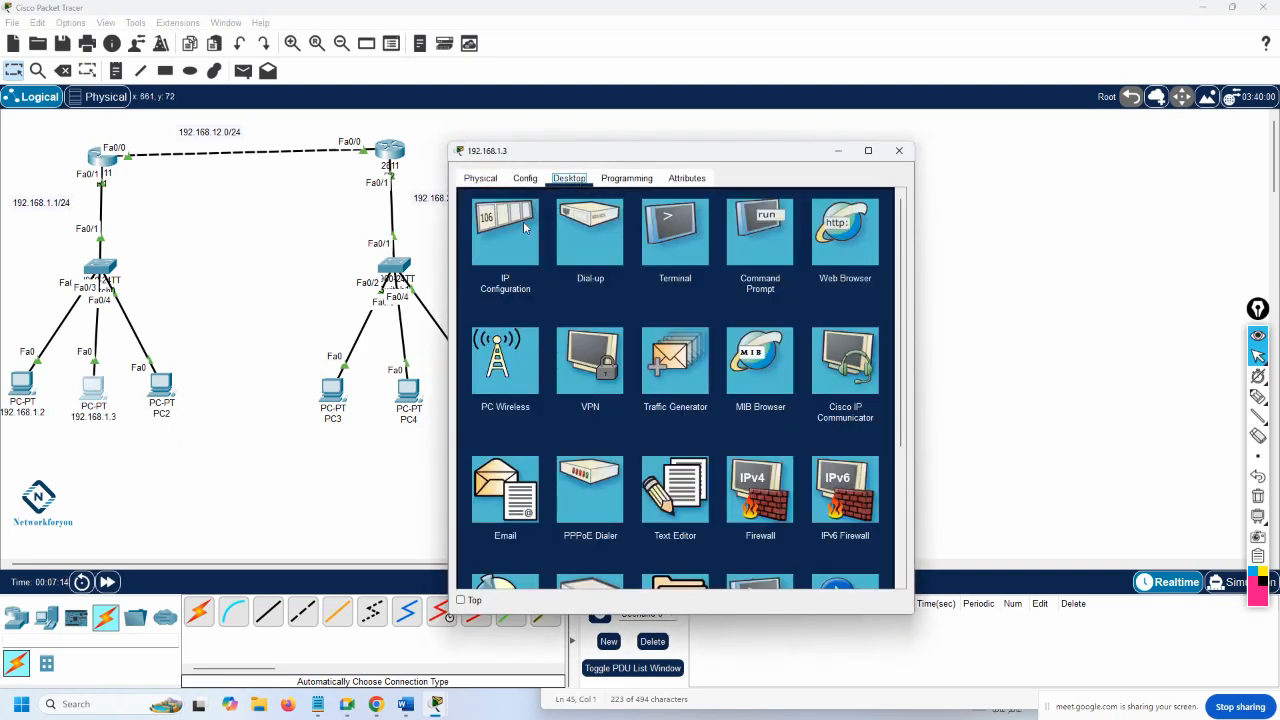
{"action": "left_click", "coordinate": [527, 229]}
{"action": "type", "text": "192.168.1.3"}
{"action": "left_click", "coordinate": [640, 293]}
{"action": "left_click", "coordinate": [675, 313]}
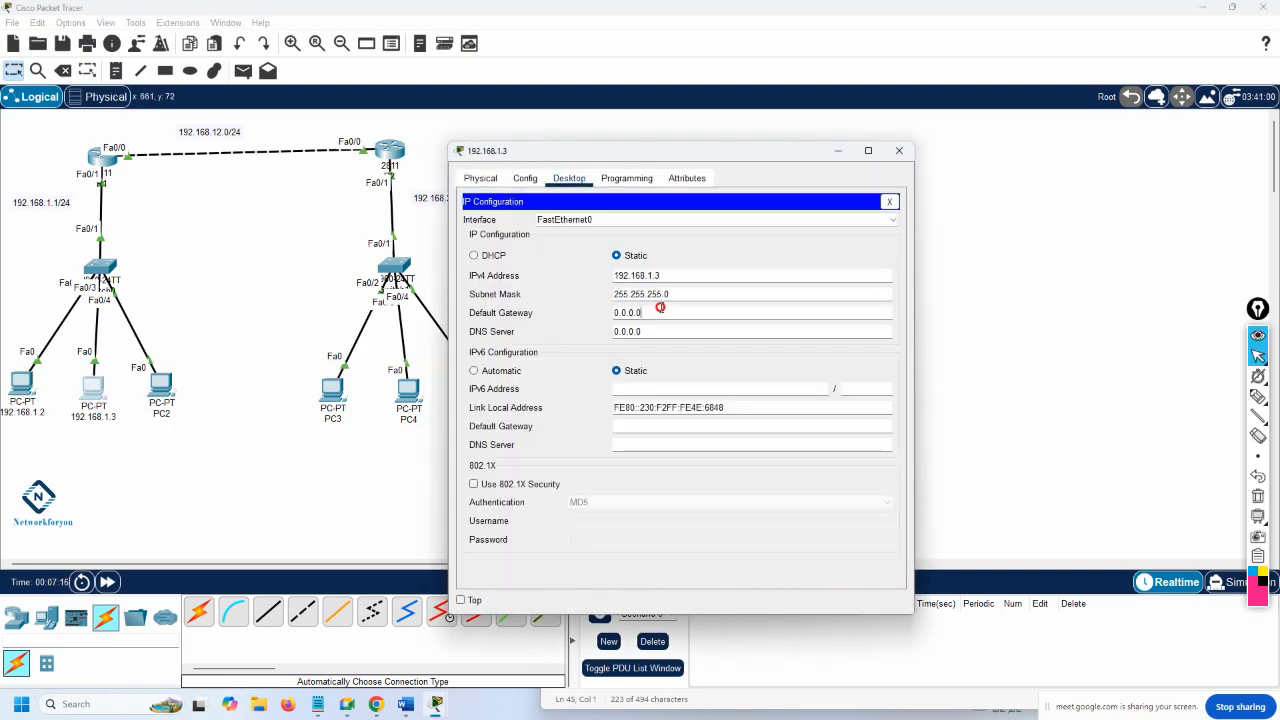
{"action": "type", "text": "192.168.1.3"}
{"action": "key", "text": "BackSpace"}
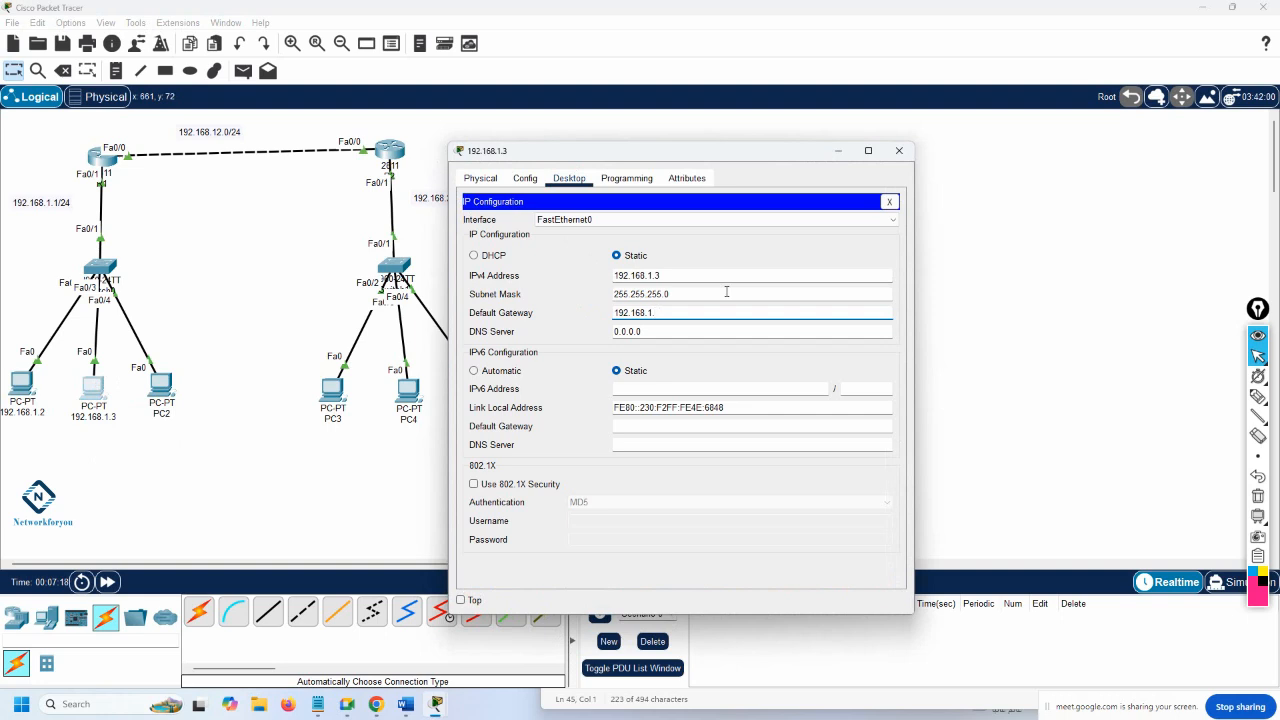
{"action": "left_click", "coordinate": [898, 150]}
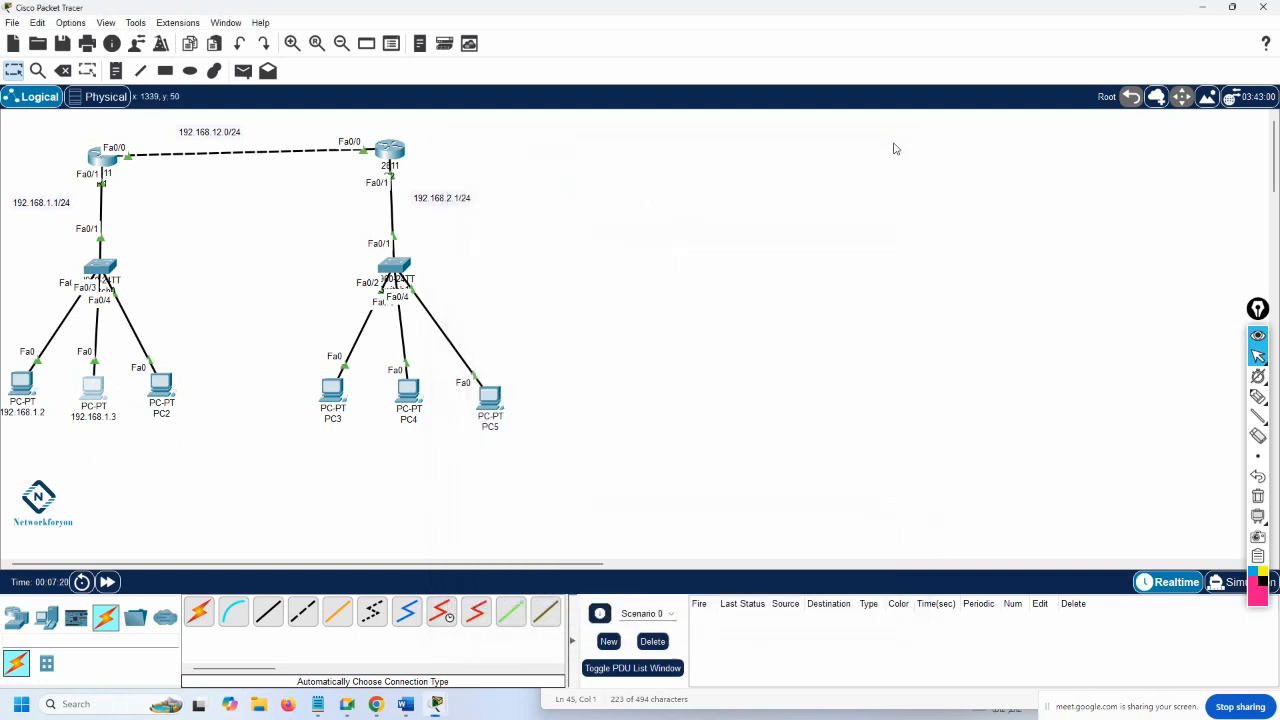
Step: Rename PC2 in the topology as 192.168.1.4 and copy that address
{"action": "left_click", "coordinate": [164, 416]}
{"action": "key", "text": "ctrl+v"}
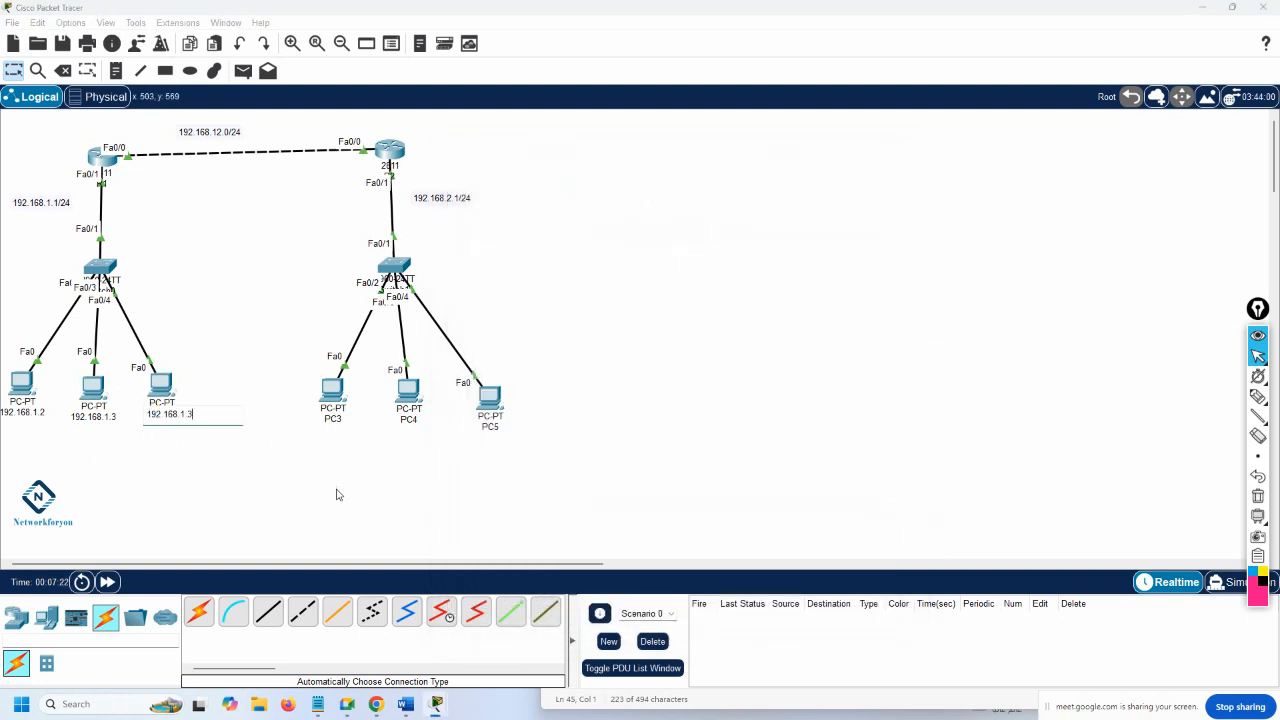
{"action": "key", "text": "ctrl+a"}
{"action": "key", "text": "ctrl+c"}
Step: Give PC 192.168.1.4 its static IPv4 address 192.168.1.4, subnet mask 255.255.255.0 and default gateway 192.168.1.1, and close its window
{"action": "left_click", "coordinate": [163, 389]}
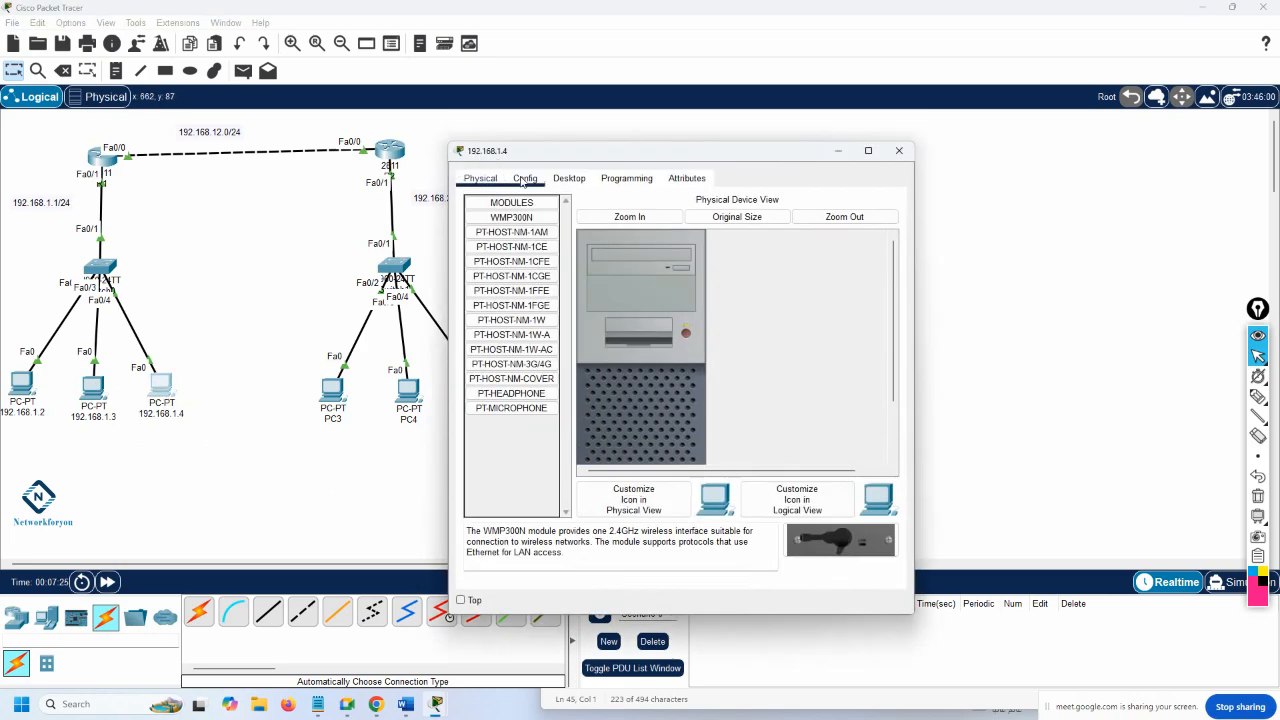
{"action": "left_click", "coordinate": [569, 178]}
{"action": "left_click", "coordinate": [520, 240]}
{"action": "left_click", "coordinate": [662, 273]}
{"action": "key", "text": "ctrl+v"}
{"action": "left_click", "coordinate": [663, 293]}
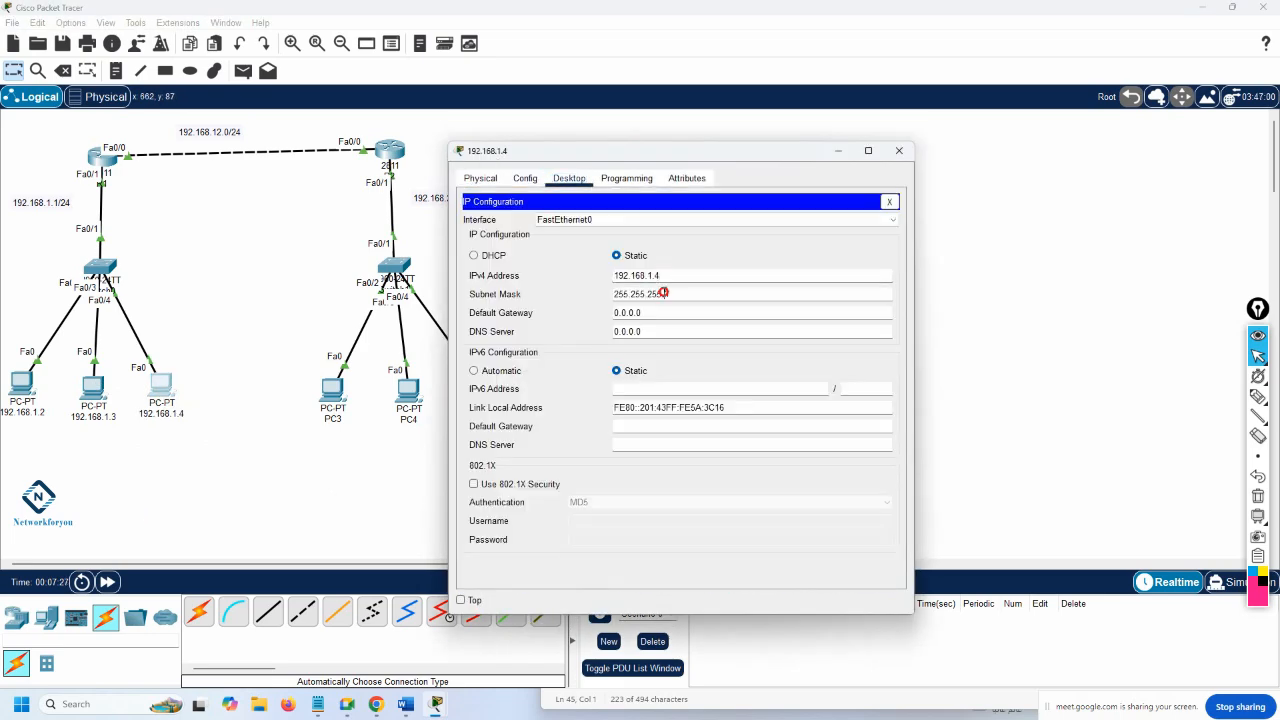
{"action": "left_click", "coordinate": [645, 313]}
{"action": "key", "text": "ctrl+v"}
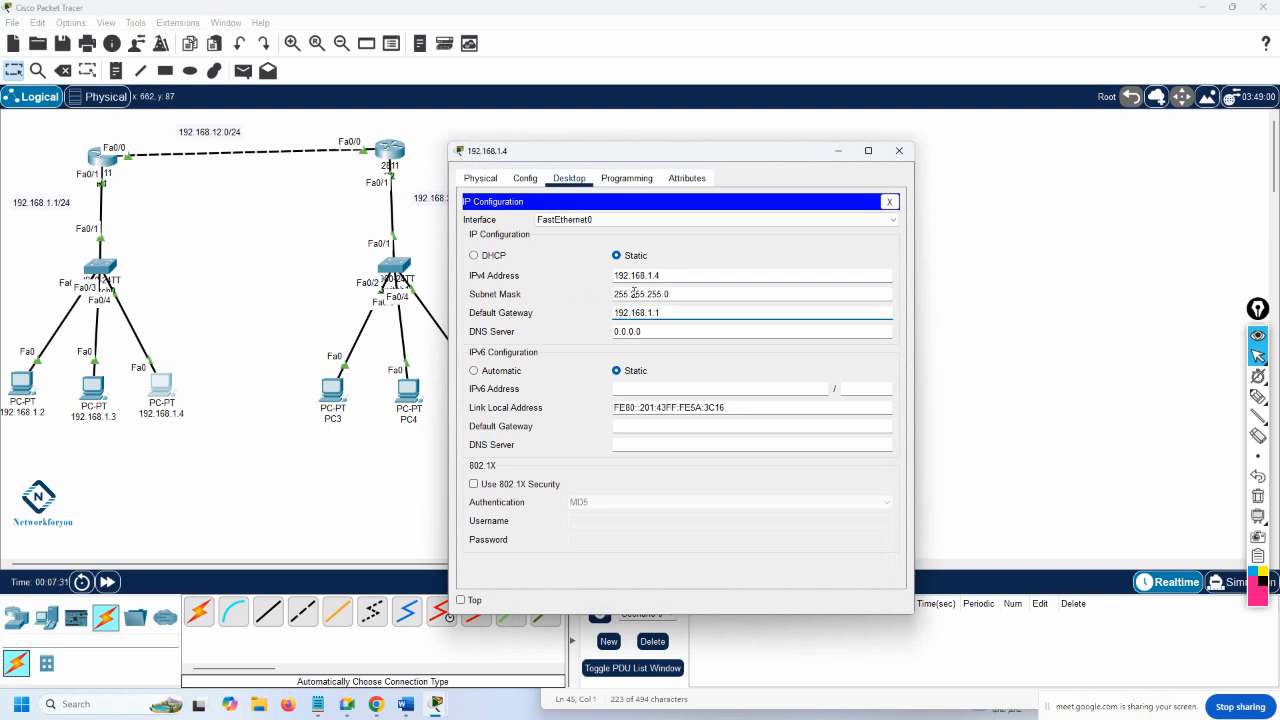
{"action": "left_click", "coordinate": [899, 150]}
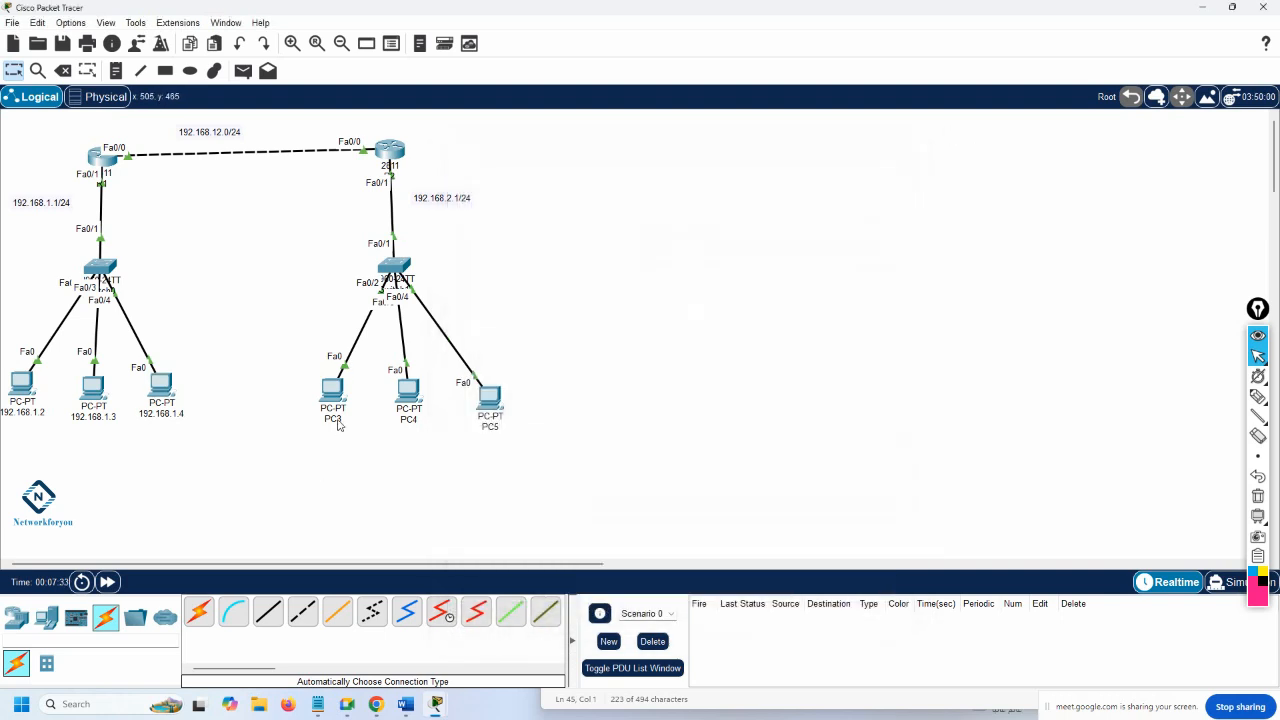
Step: Rename PC3 in the topology as 192.168.2.2 and copy that address
{"action": "left_click", "coordinate": [336, 420]}
{"action": "type", "text": "192.168.2.2"}
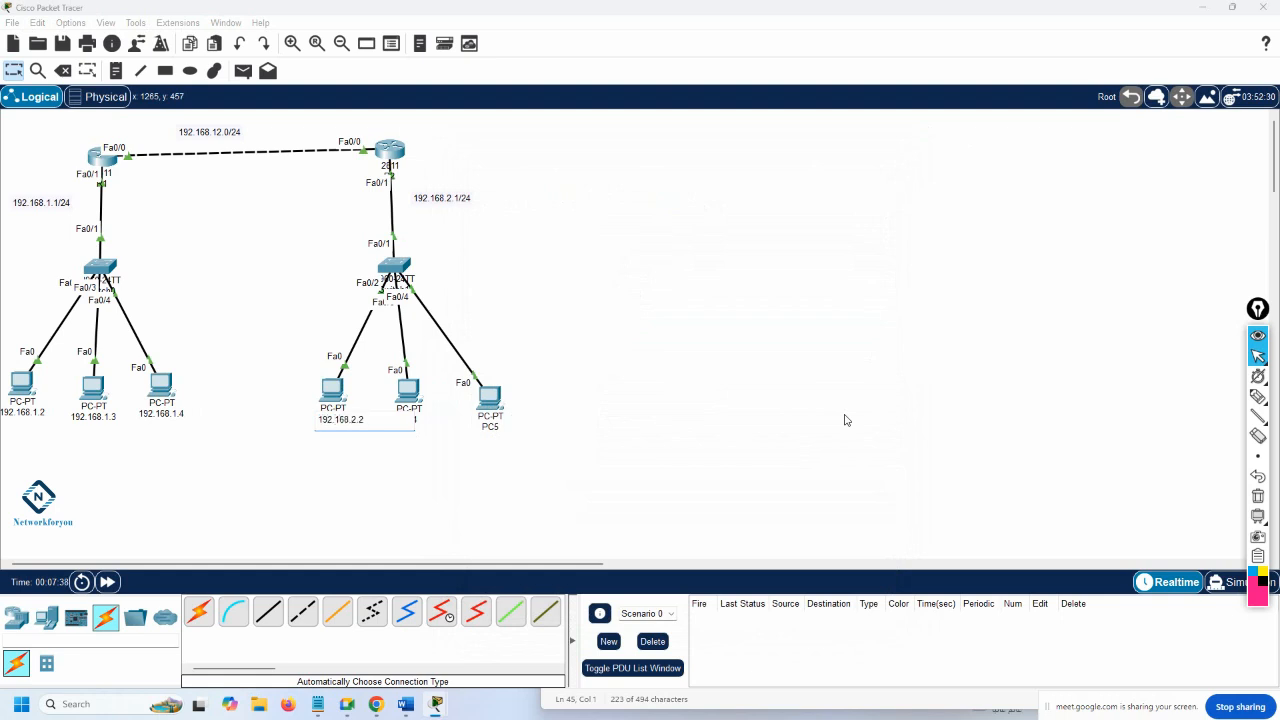
{"action": "key", "text": "ctrl+a"}
{"action": "key", "text": "ctrl+c"}
Step: Give PC 192.168.2.2 its static IPv4 address 192.168.2.2, subnet mask 255.255.255.0 and default gateway 192.168.2.1, and close its window
{"action": "left_click", "coordinate": [320, 390]}
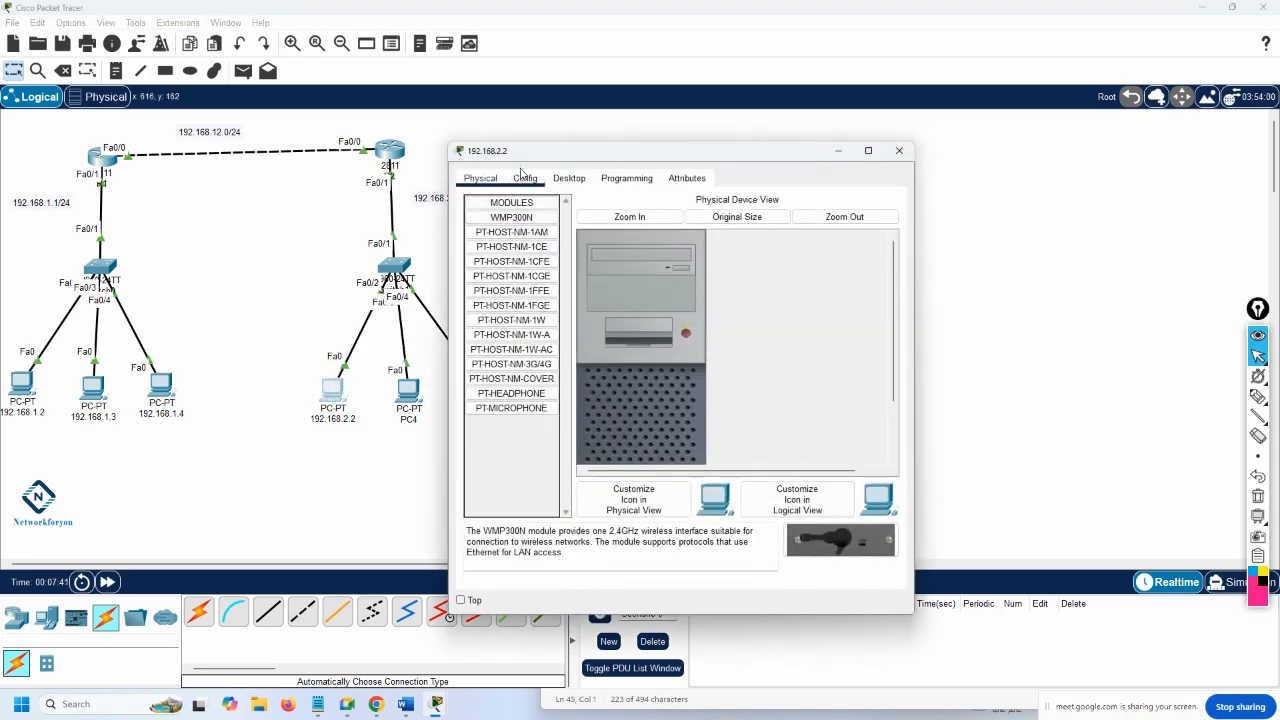
{"action": "left_click", "coordinate": [569, 178]}
{"action": "left_click", "coordinate": [508, 240]}
{"action": "type", "text": "192.168.2.2"}
{"action": "key", "text": "Tab"}
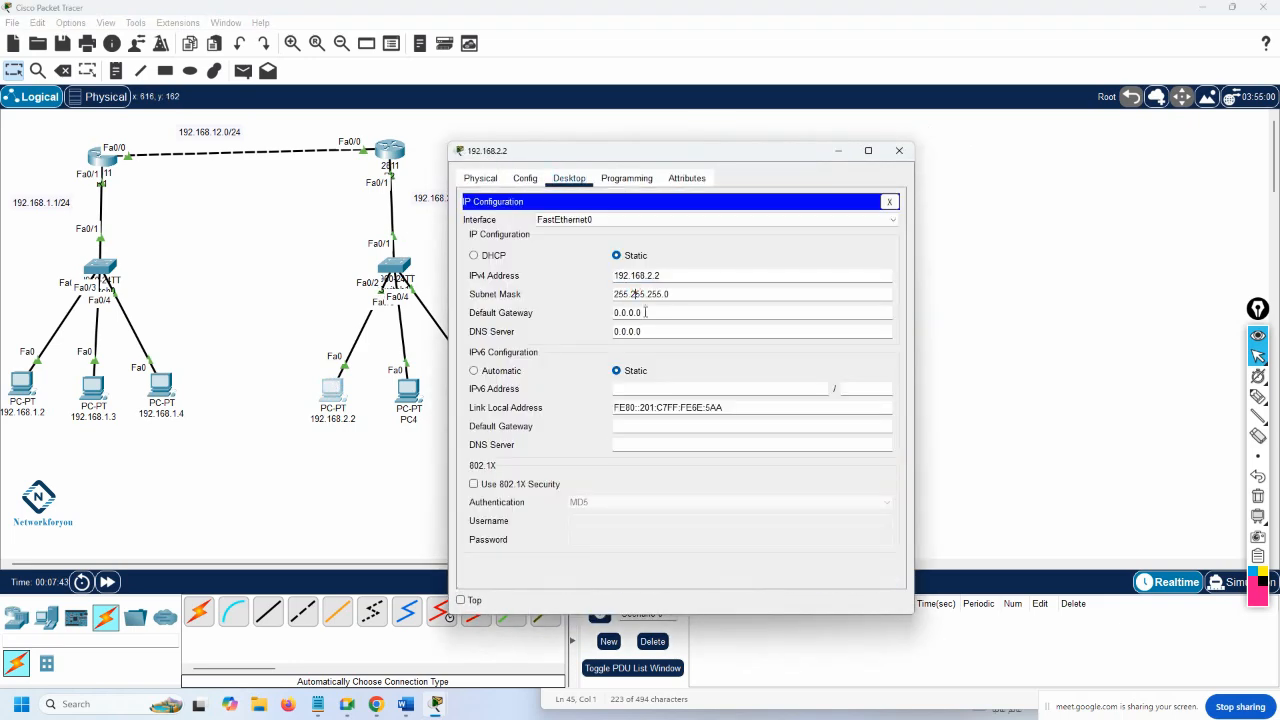
{"action": "key", "text": "Tab"}
{"action": "type", "text": "192.168.2.2"}
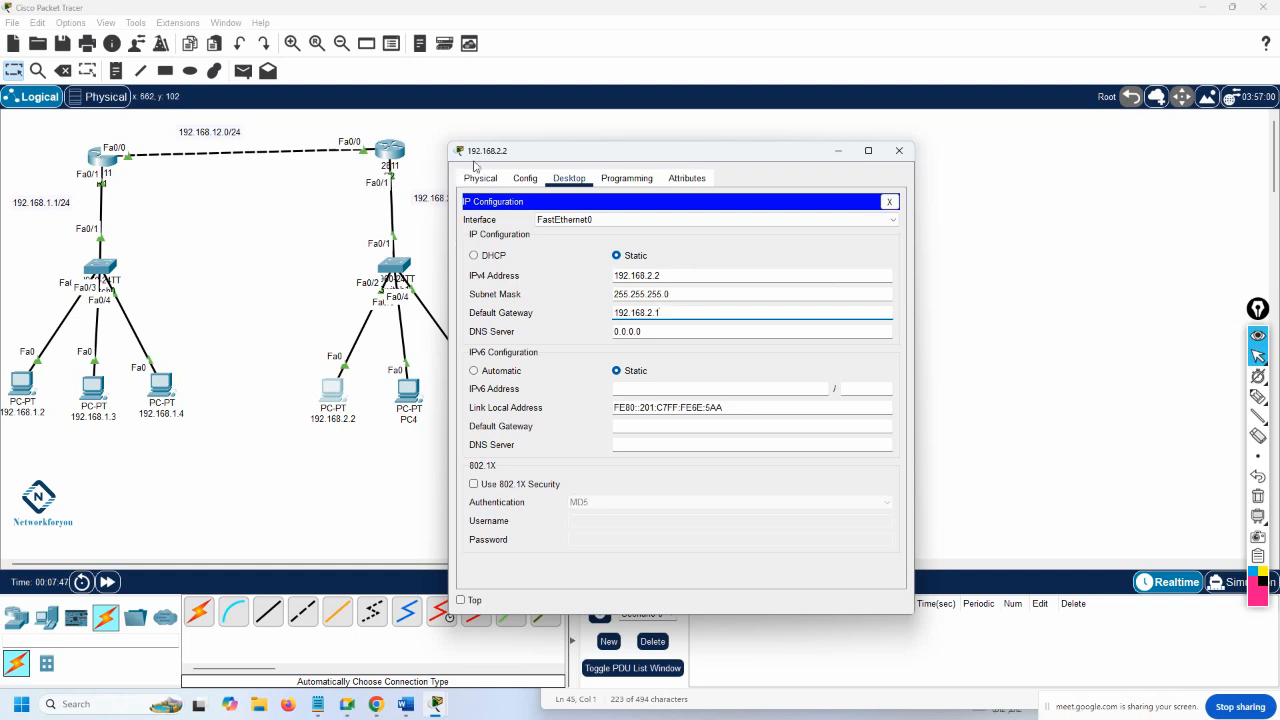
{"action": "left_click_drag", "start_coordinate": [476, 166], "coordinate": [593, 168]}
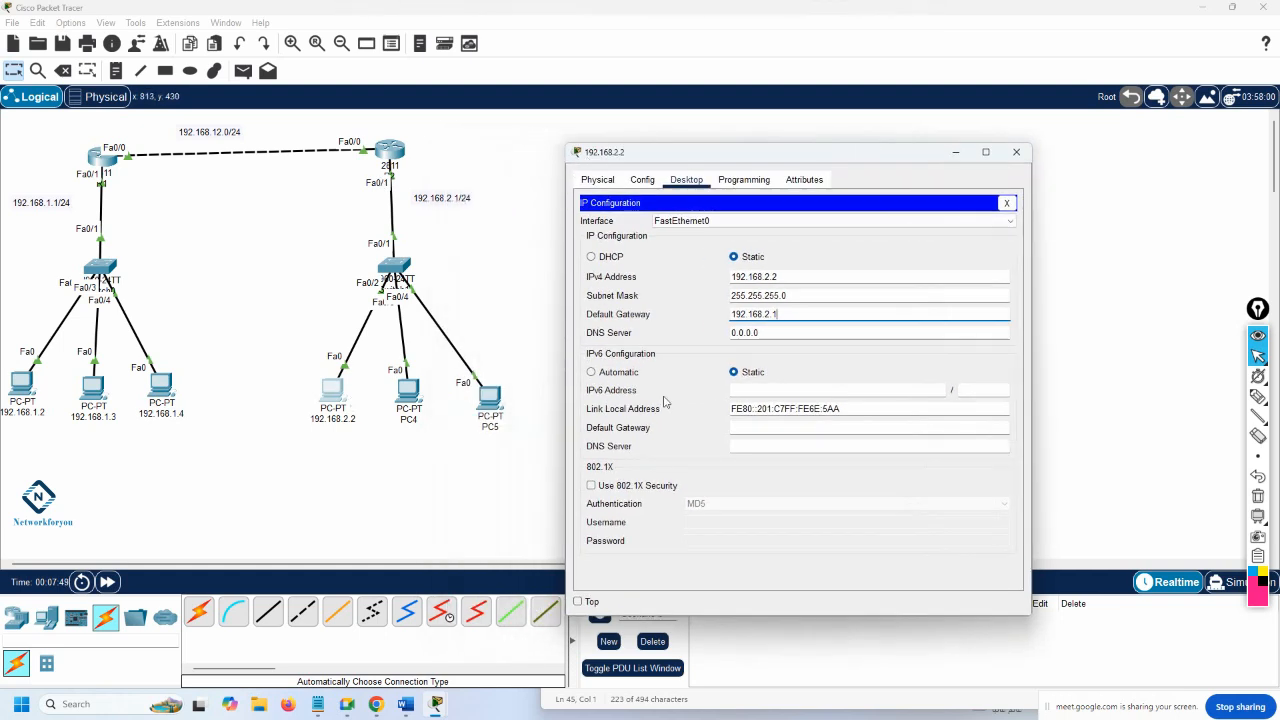
{"action": "left_click", "coordinate": [1016, 152]}
Step: Rename PC4 in the topology as 192.168.2.3 and copy that address
{"action": "left_click", "coordinate": [408, 420]}
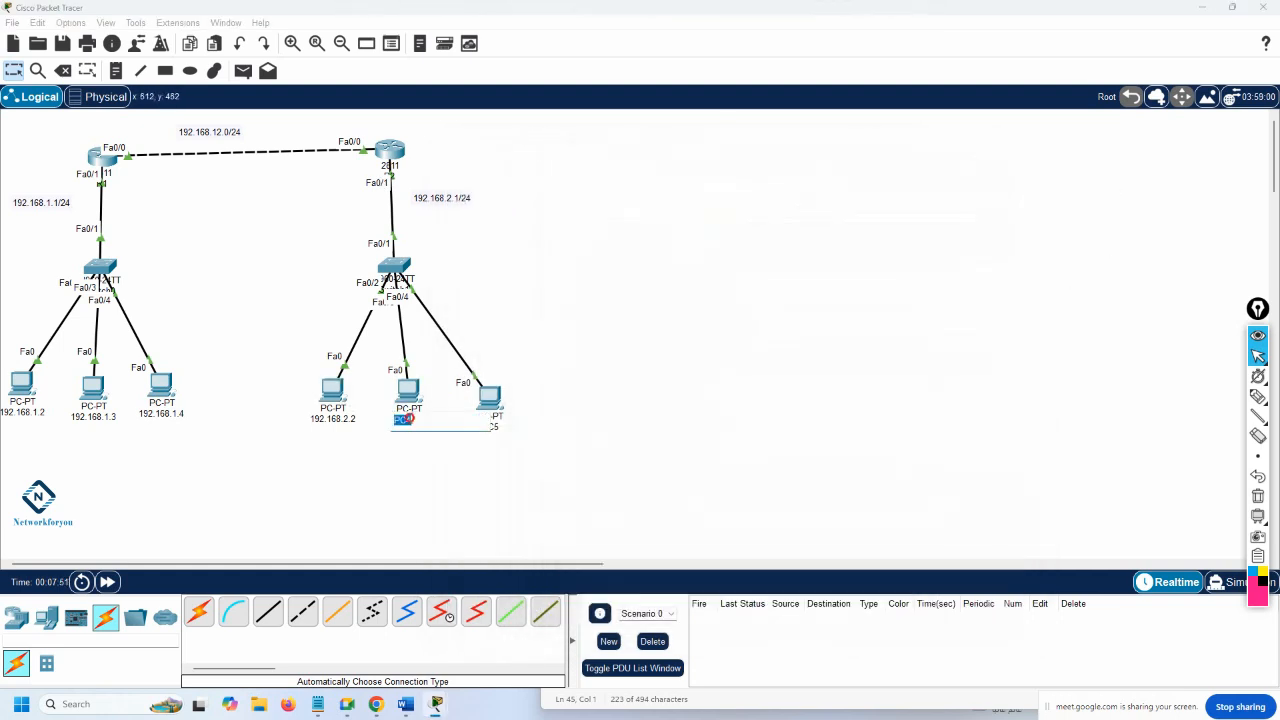
{"action": "key", "text": "ctrl+v"}
{"action": "key", "text": "BackSpace"}
{"action": "type", "text": "3"}
{"action": "key", "text": "ctrl+a"}
{"action": "key", "text": "ctrl+c"}
Step: Give PC 192.168.2.3 its static IPv4 address 192.168.2.3, subnet mask 255.255.255.0 and R2's LAN address as default gateway, and close its window
{"action": "left_click", "coordinate": [402, 390]}
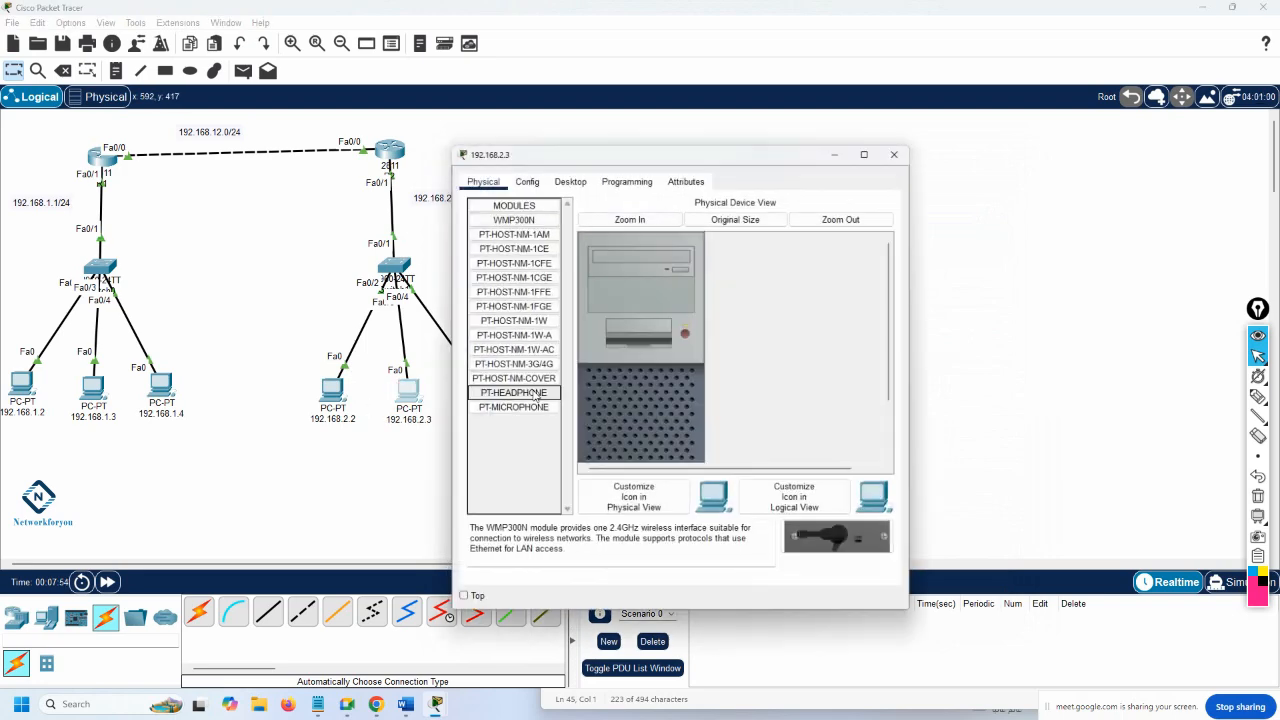
{"action": "left_click", "coordinate": [569, 178]}
{"action": "left_click", "coordinate": [520, 247]}
{"action": "type", "text": "192.168.2.3"}
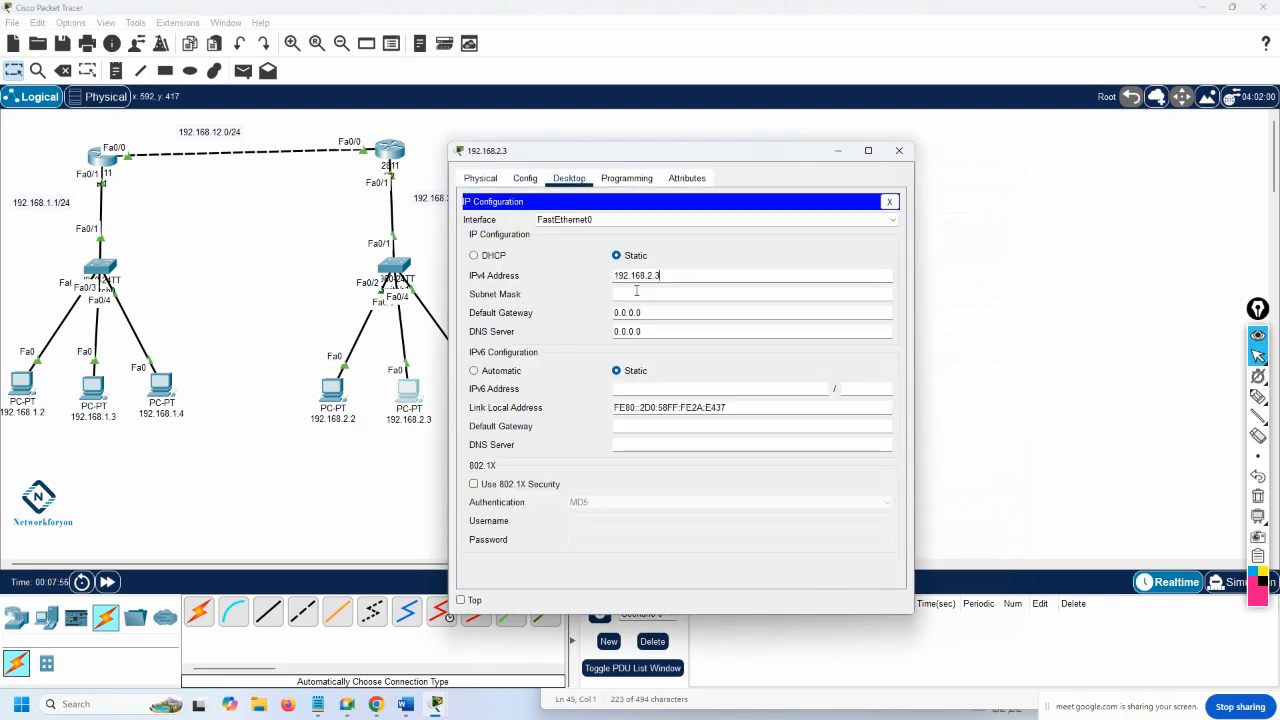
{"action": "key", "text": "Tab"}
{"action": "key", "text": "Tab"}
{"action": "key", "text": "ctrl+v"}
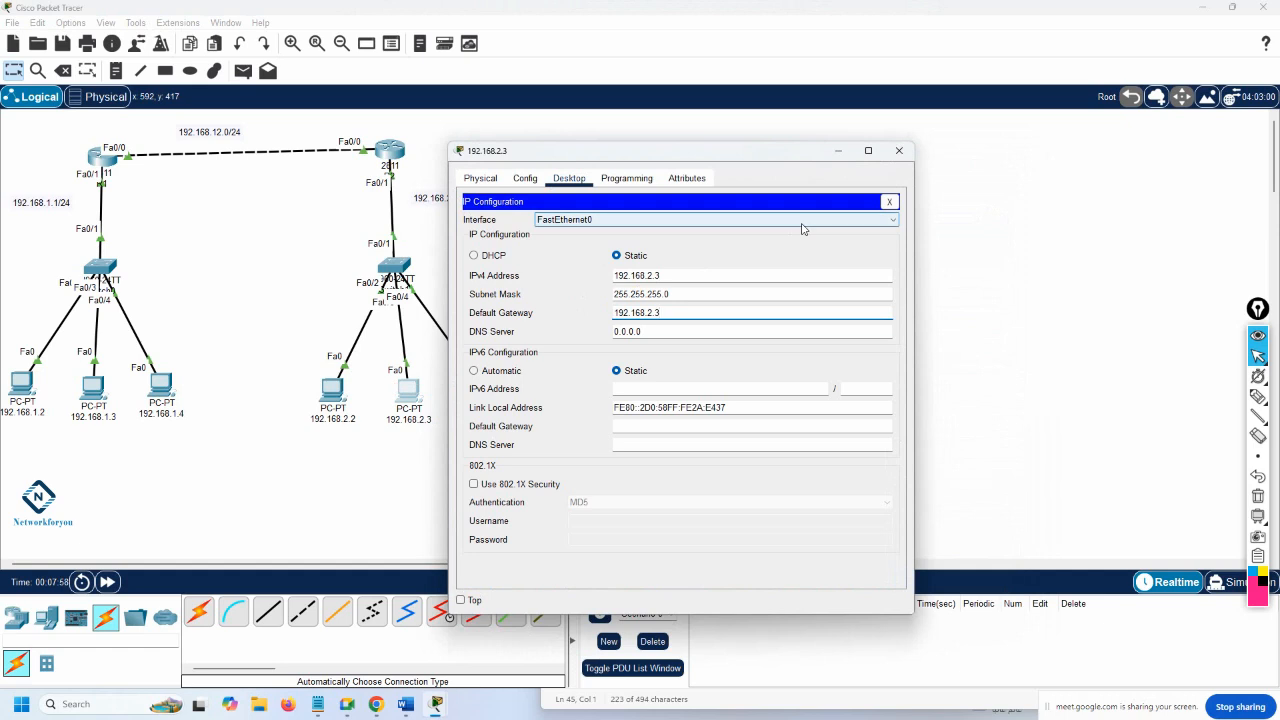
{"action": "left_click", "coordinate": [899, 150]}
Step: Rename PC5 in the topology as 192.168.2.4 and copy that address
{"action": "left_click", "coordinate": [485, 427]}
{"action": "key", "text": "ctrl+v"}
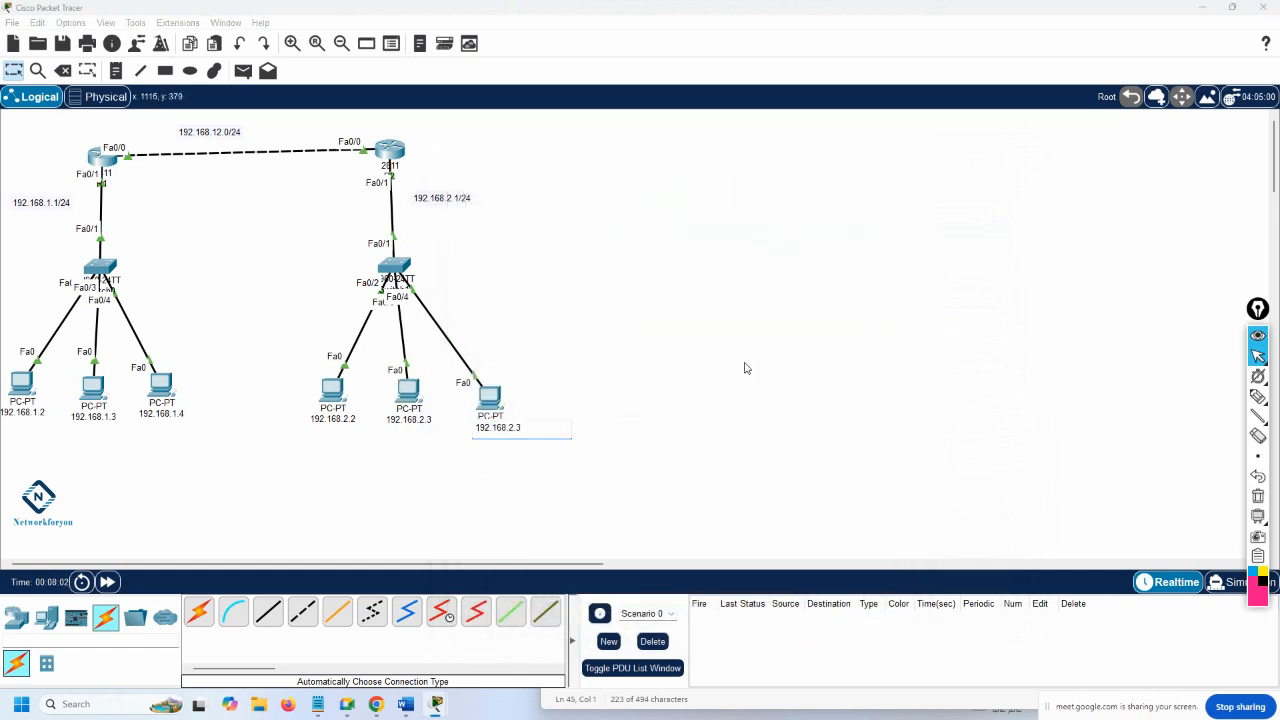
{"action": "key", "text": "ctrl+a"}
{"action": "key", "text": "ctrl+c"}
Step: Give PC 192.168.2.4 its static IPv4 address 192.168.2.4, subnet mask 255.255.255.0 and default gateway 192.168.2.1, and close its window
{"action": "left_click", "coordinate": [490, 395]}
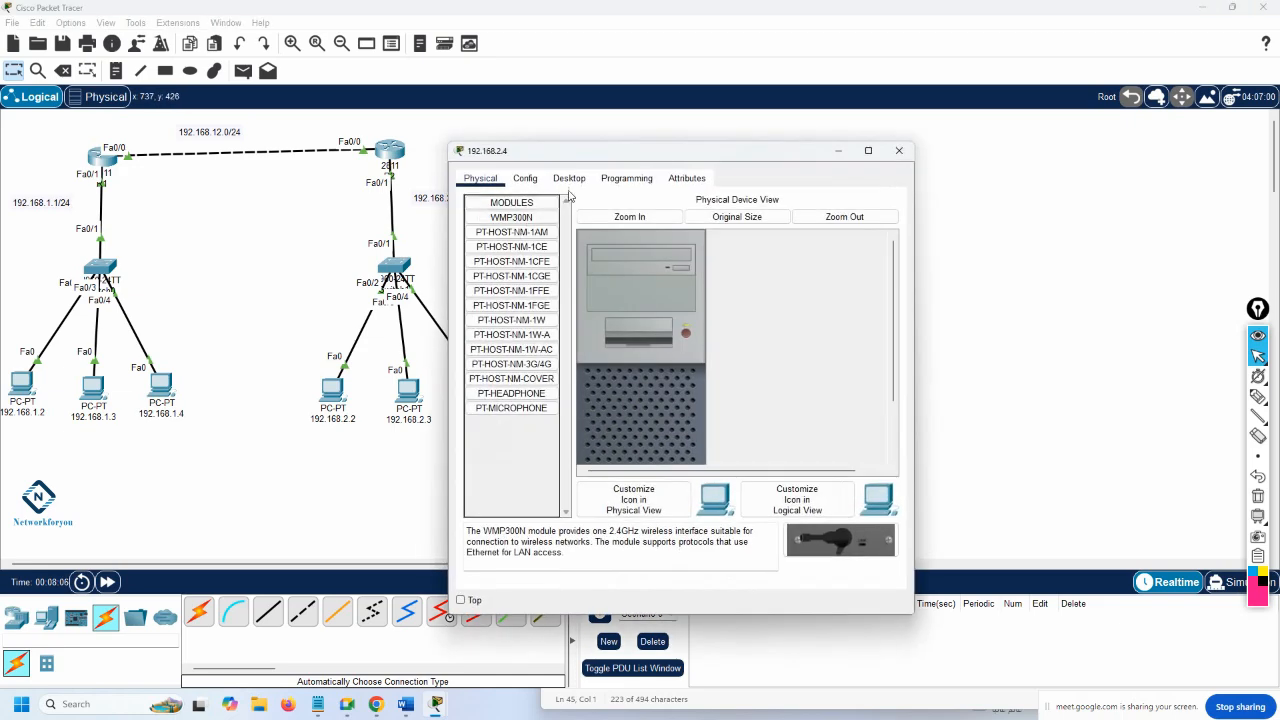
{"action": "left_click", "coordinate": [569, 178]}
{"action": "left_click", "coordinate": [506, 262]}
{"action": "left_click", "coordinate": [623, 271]}
{"action": "key", "text": "ctrl+v"}
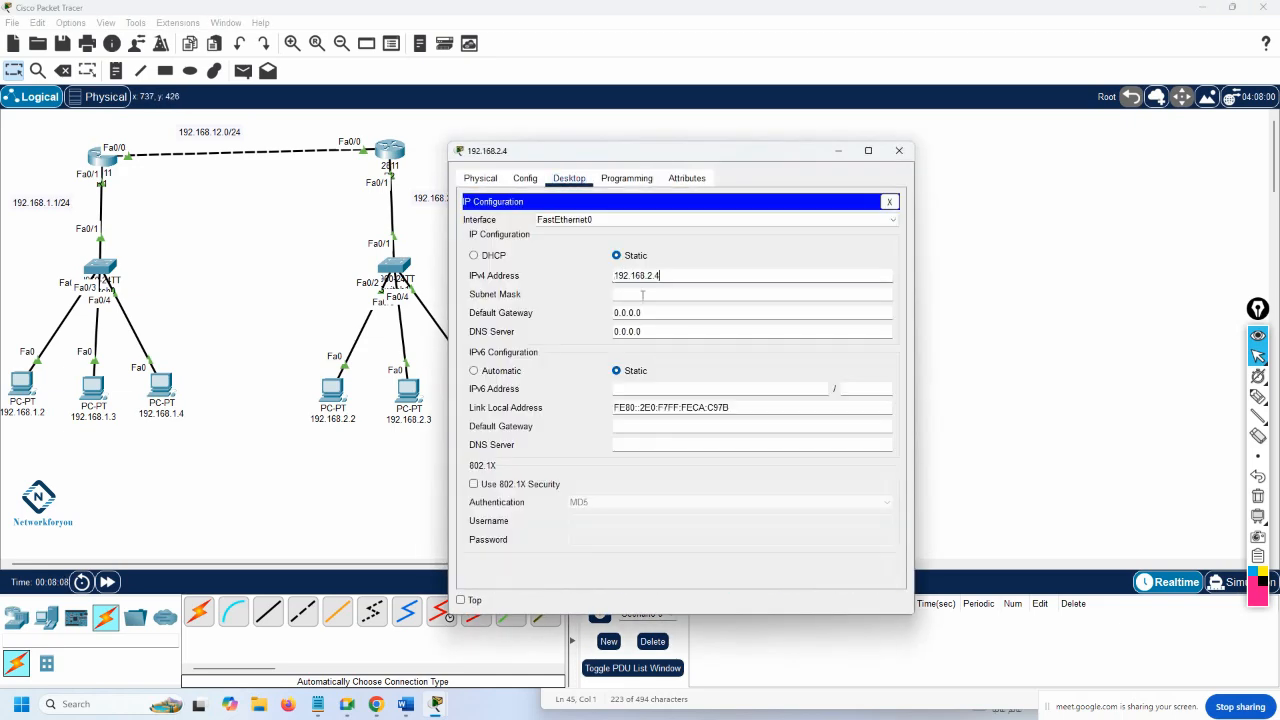
{"action": "key", "text": "Tab"}
{"action": "key", "text": "Tab"}
{"action": "key", "text": "ctrl+v"}
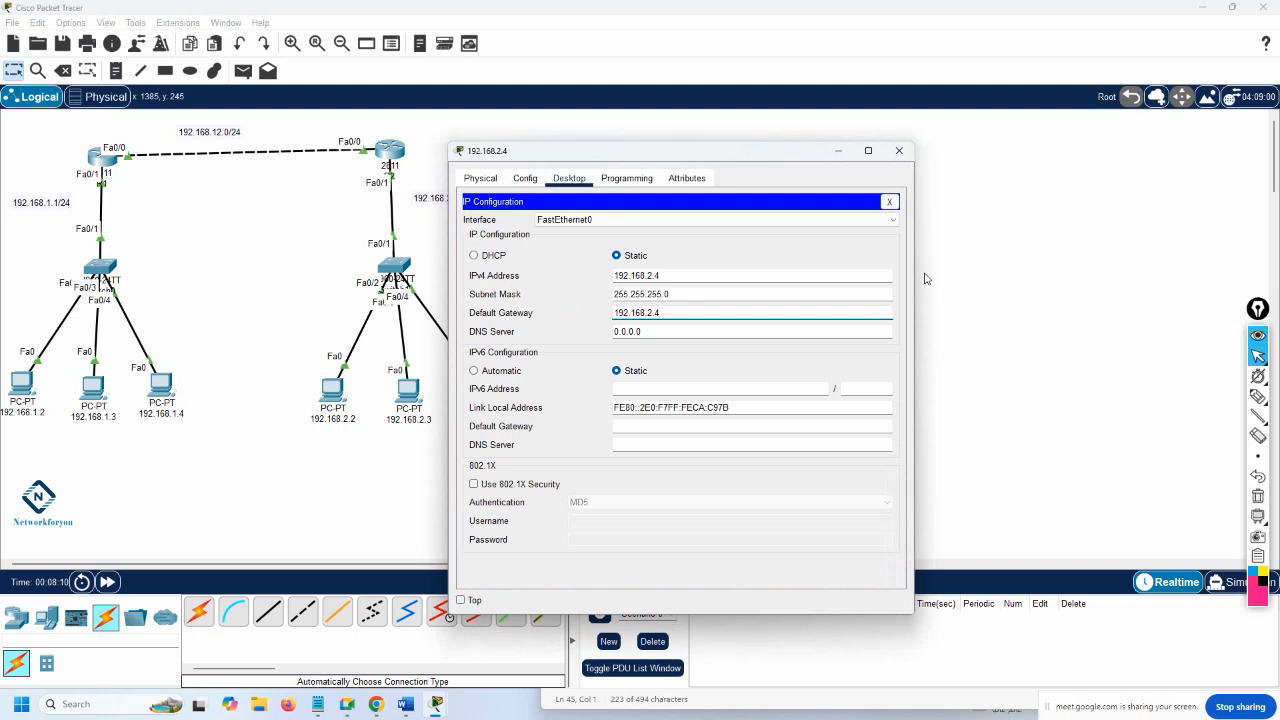
{"action": "type", "text": "1"}
{"action": "left_click", "coordinate": [899, 150]}
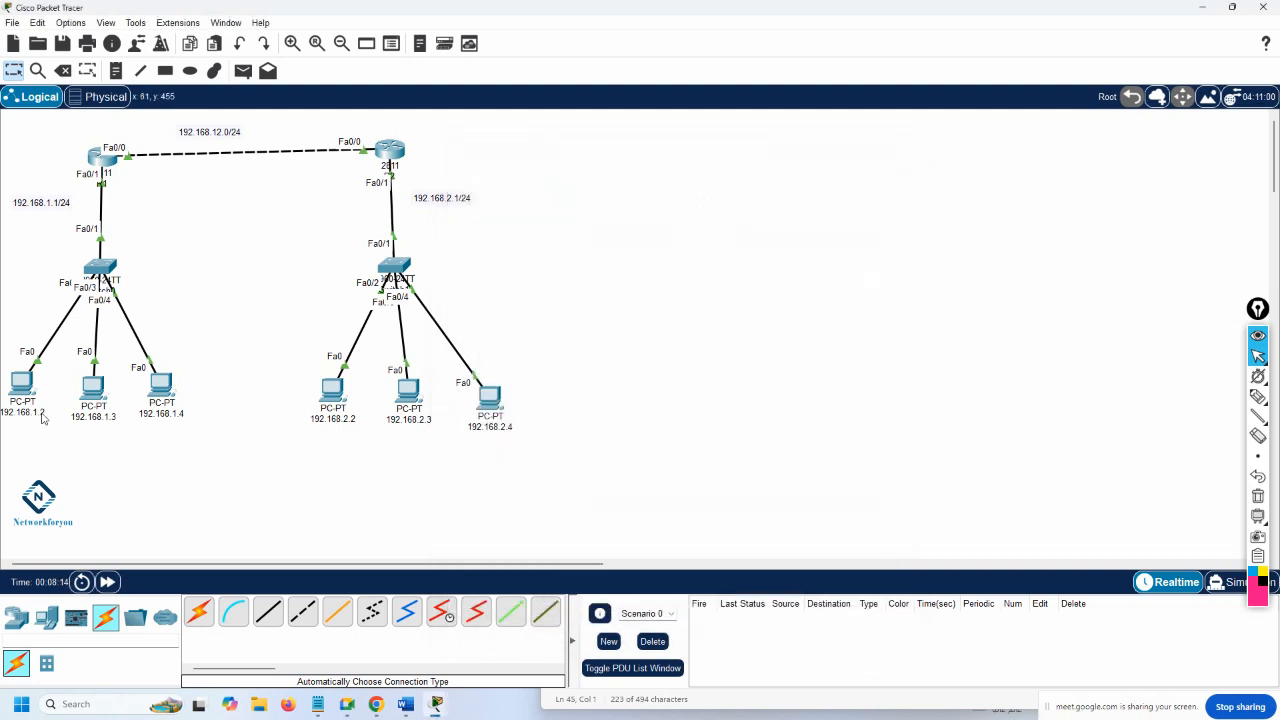
Step: Open the Command Prompt of PC 192.168.1.2, widen its window and move it clear of the topology
{"action": "left_click", "coordinate": [20, 388]}
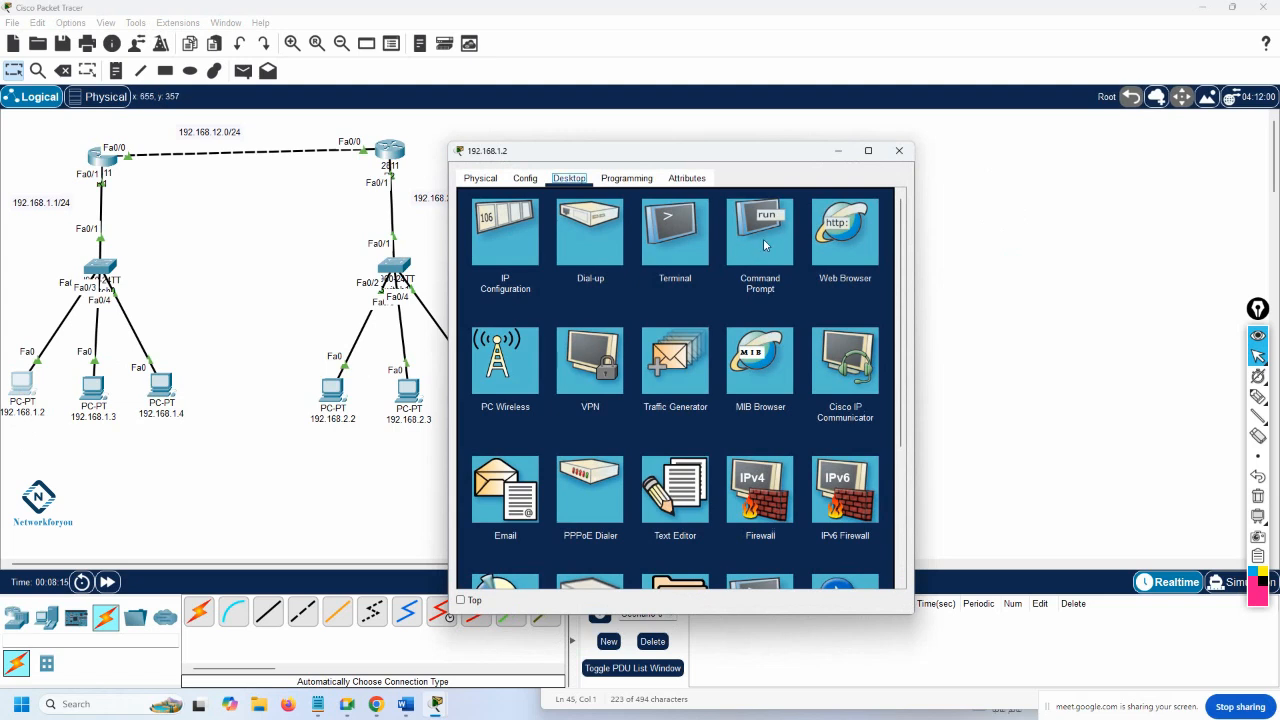
{"action": "left_click", "coordinate": [762, 237]}
{"action": "left_click_drag", "start_coordinate": [916, 296], "coordinate": [1022, 300]}
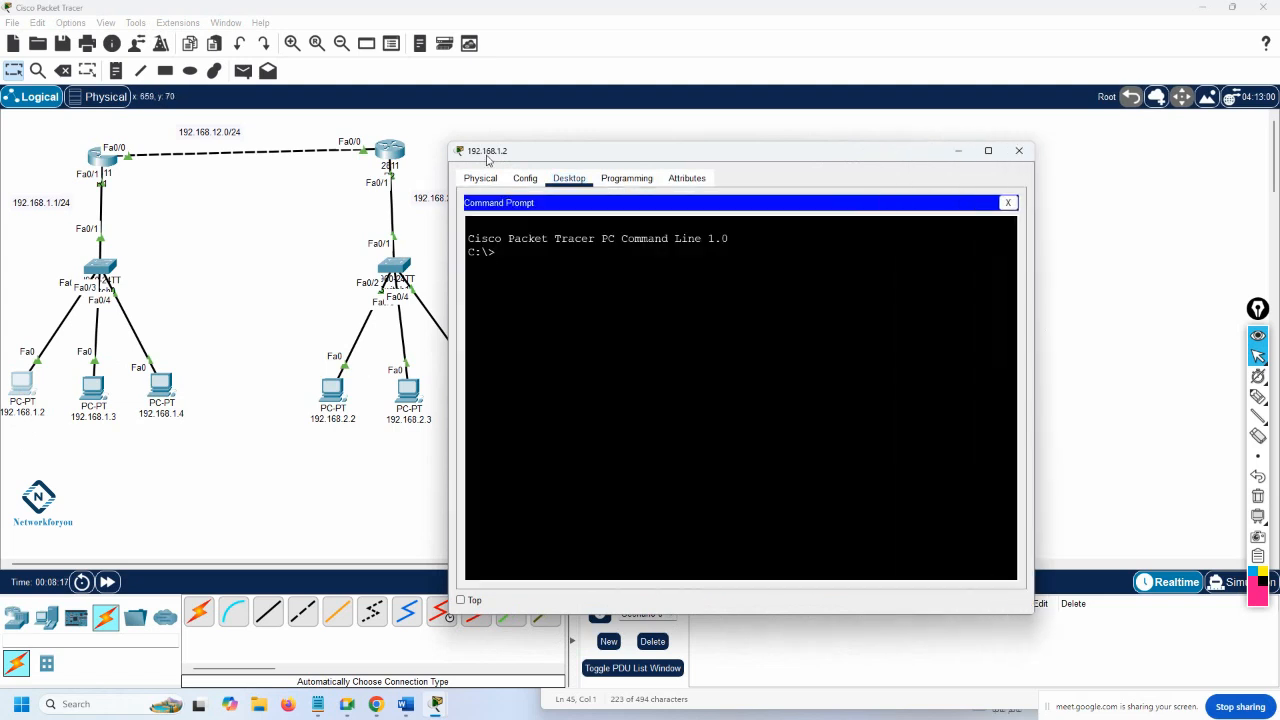
{"action": "left_click_drag", "start_coordinate": [488, 156], "coordinate": [686, 213]}
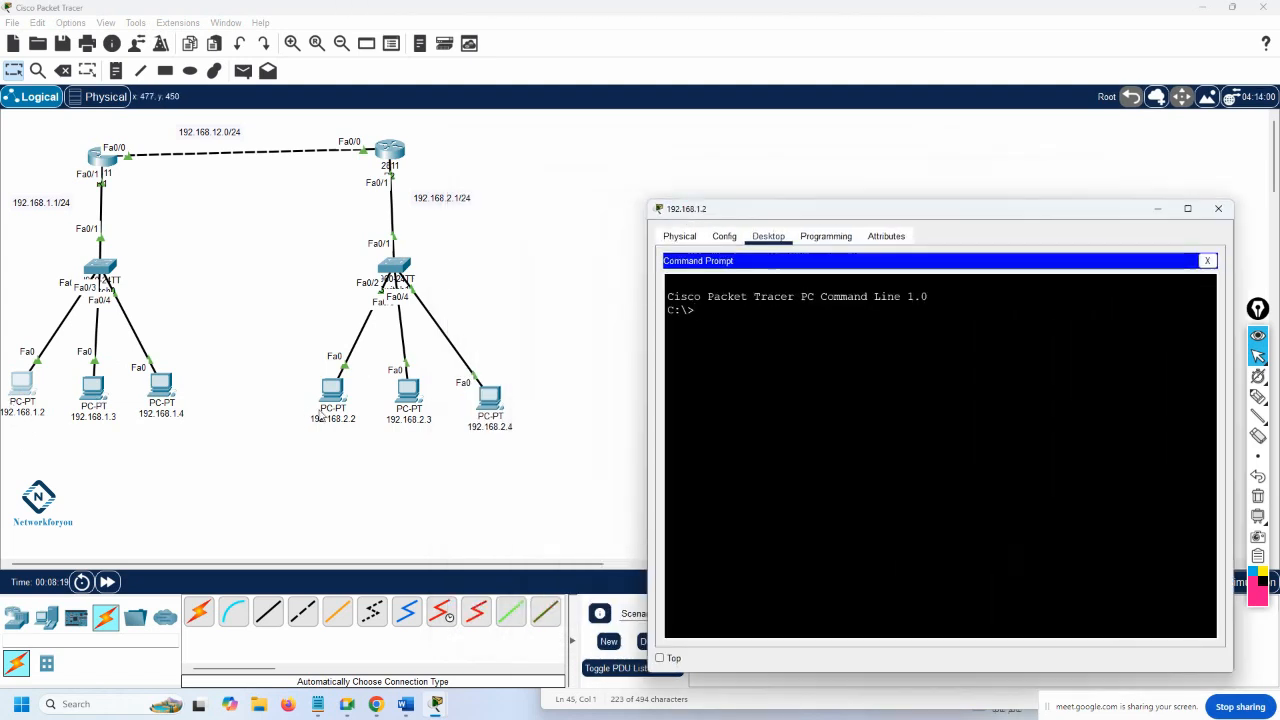
Step: Draw a rectangle with a lime green fill around the 192.168.1.1/24 LAN, from its router down to its three PCs
{"action": "left_click", "coordinate": [291, 133]}
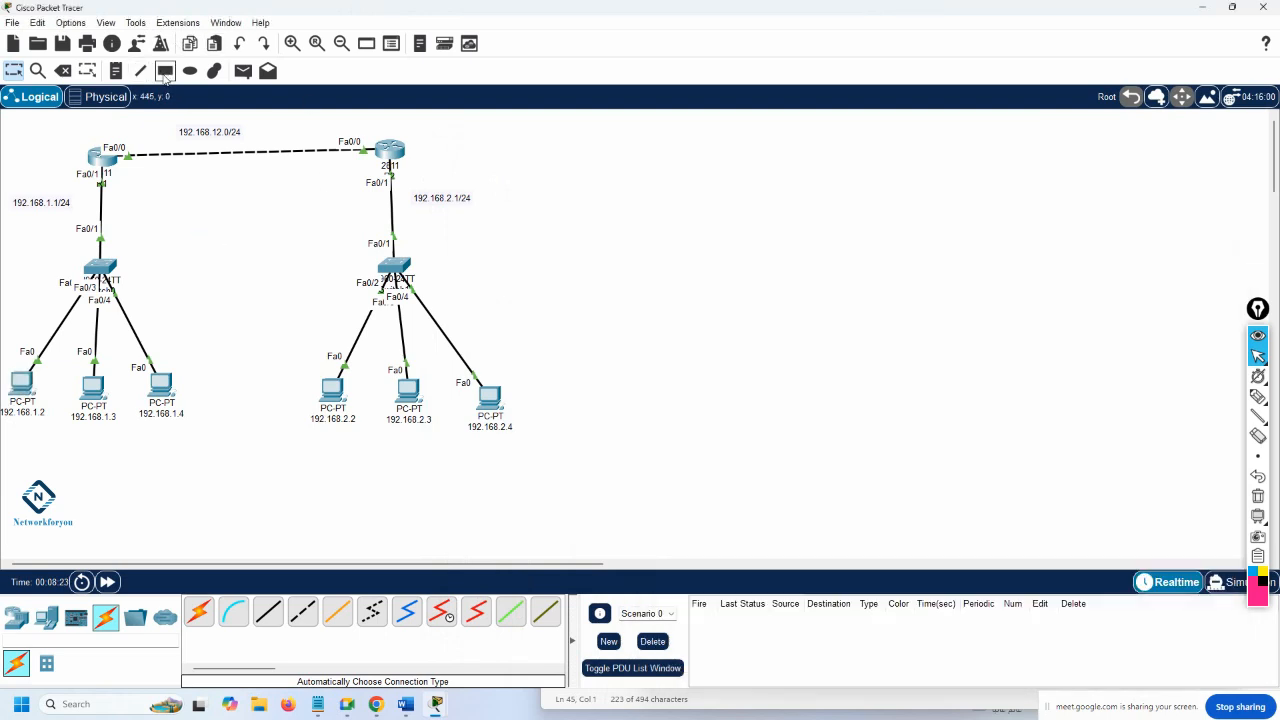
{"action": "left_click", "coordinate": [166, 71]}
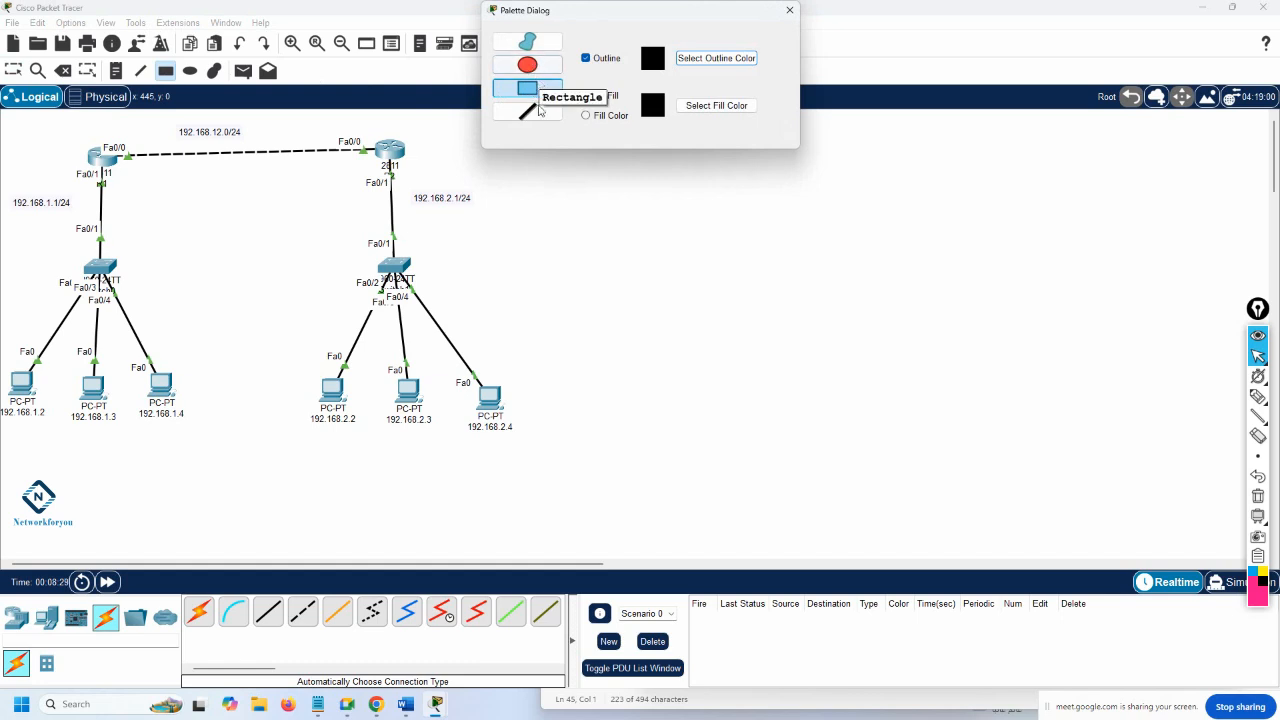
{"action": "left_click", "coordinate": [605, 116]}
{"action": "left_click", "coordinate": [700, 106]}
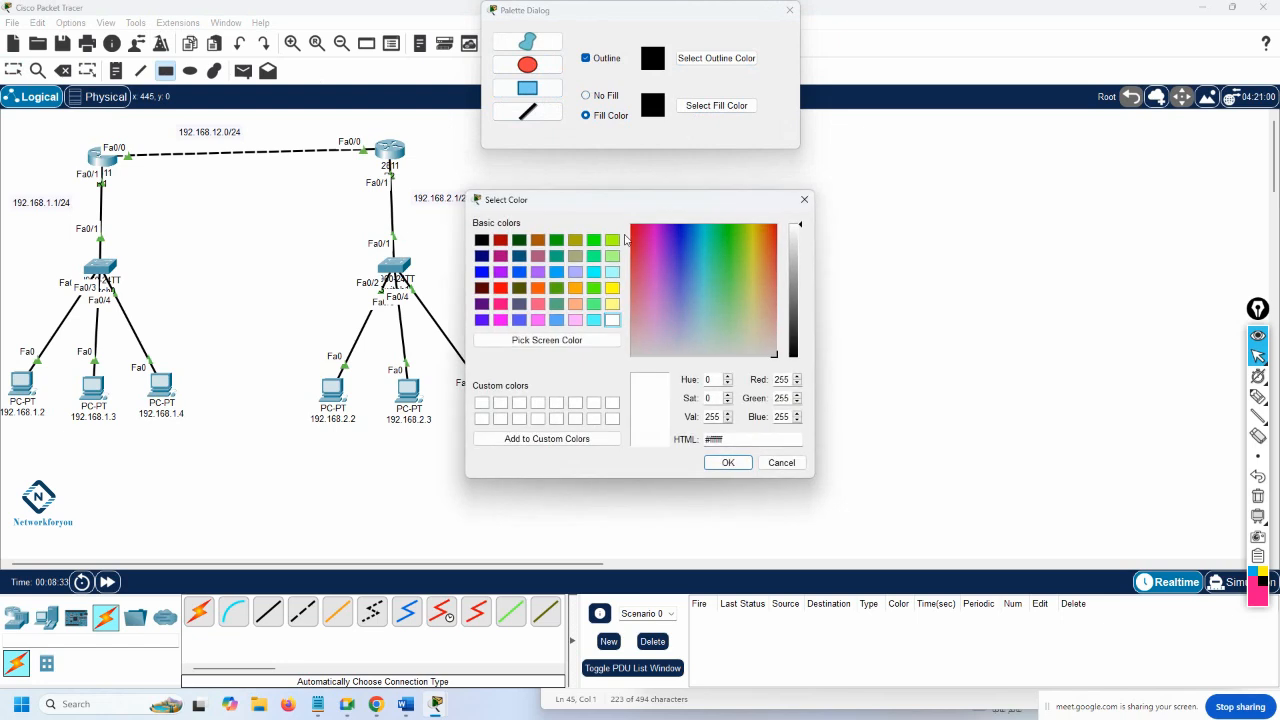
{"action": "left_click", "coordinate": [638, 257]}
{"action": "left_click", "coordinate": [729, 461]}
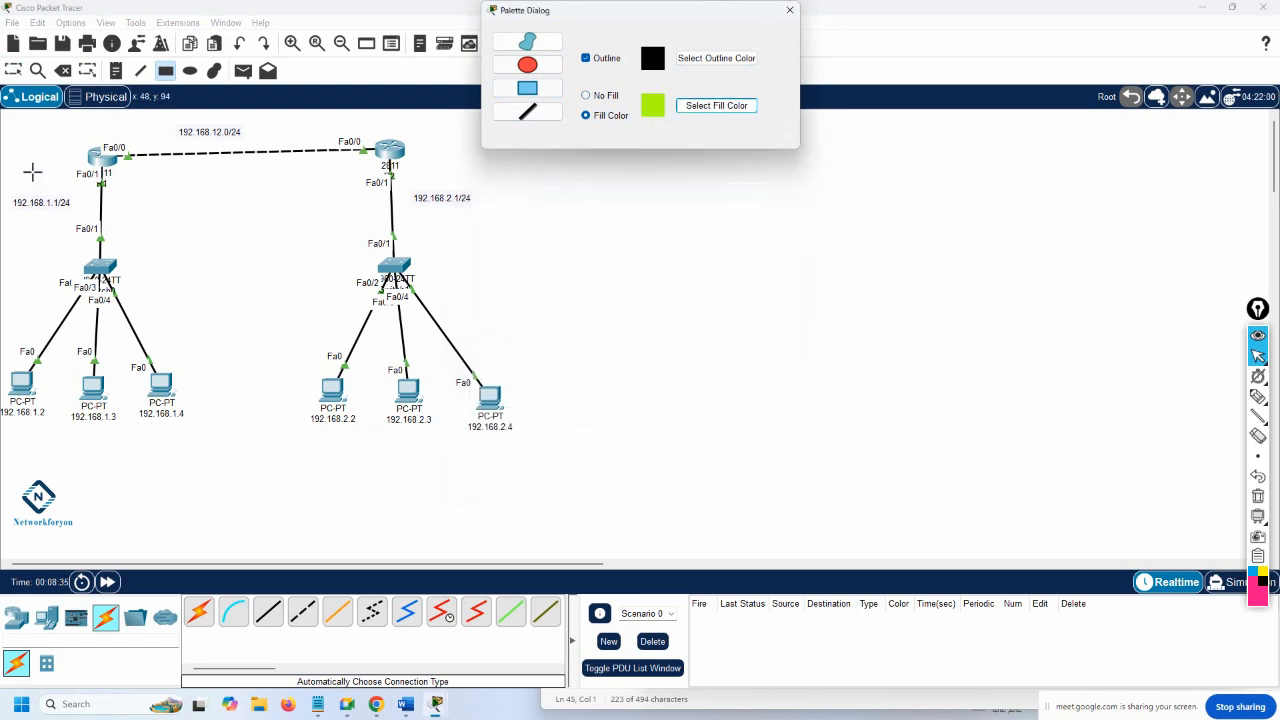
{"action": "left_click_drag", "start_coordinate": [3, 130], "coordinate": [208, 446]}
Step: Draw a rectangle with a light cyan fill (#aaffff) around the 192.168.2.1/24 LAN and close the drawing palette
{"action": "left_click", "coordinate": [683, 108]}
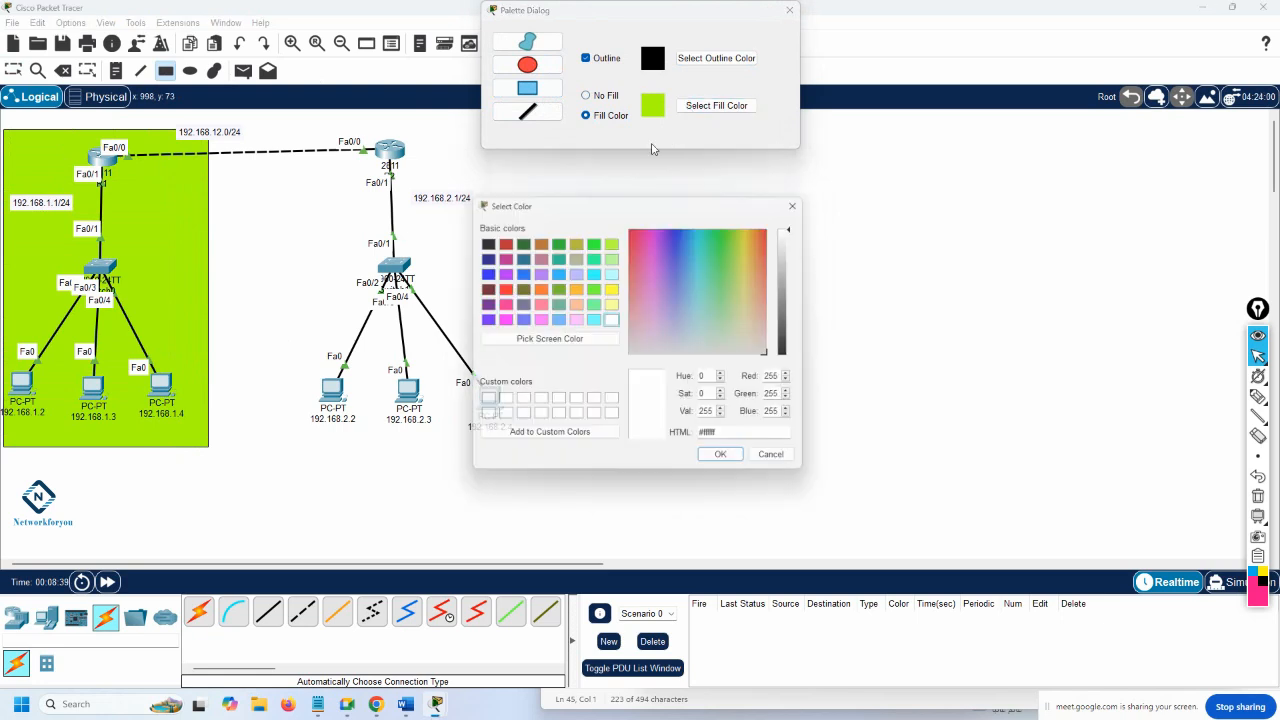
{"action": "left_click", "coordinate": [612, 274]}
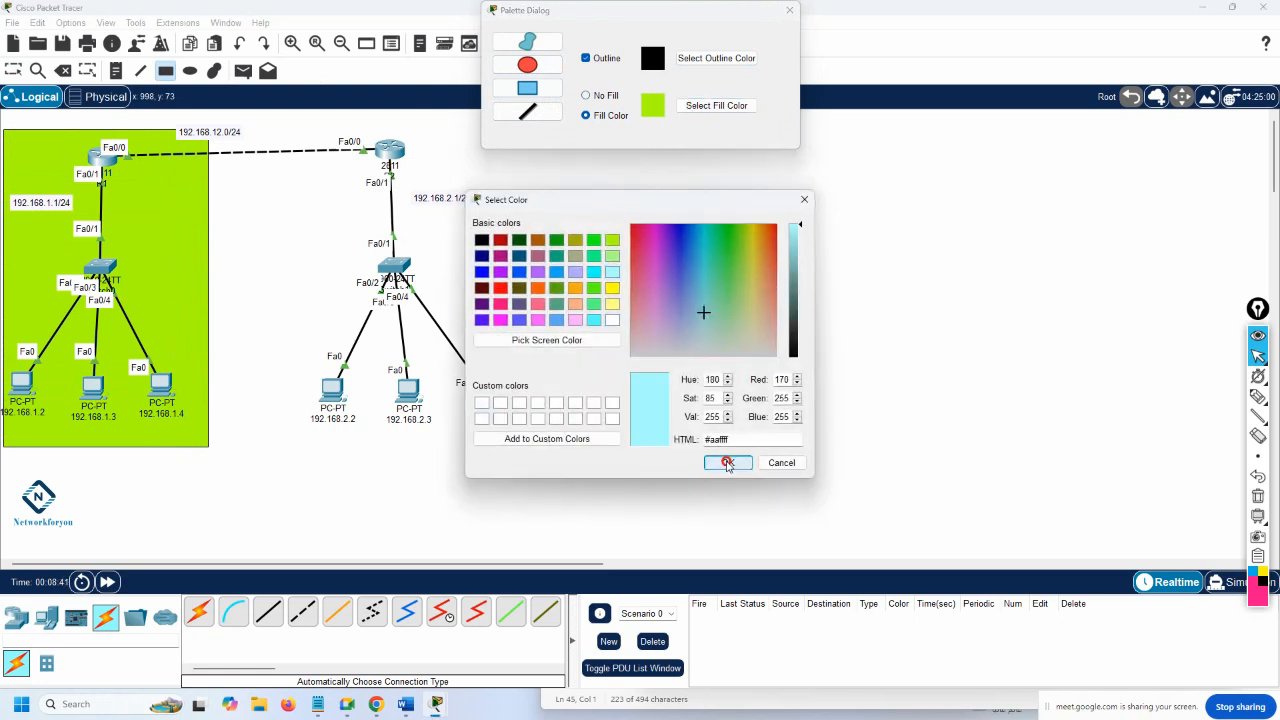
{"action": "left_click", "coordinate": [728, 462]}
{"action": "left_click_drag", "start_coordinate": [277, 119], "coordinate": [538, 438]}
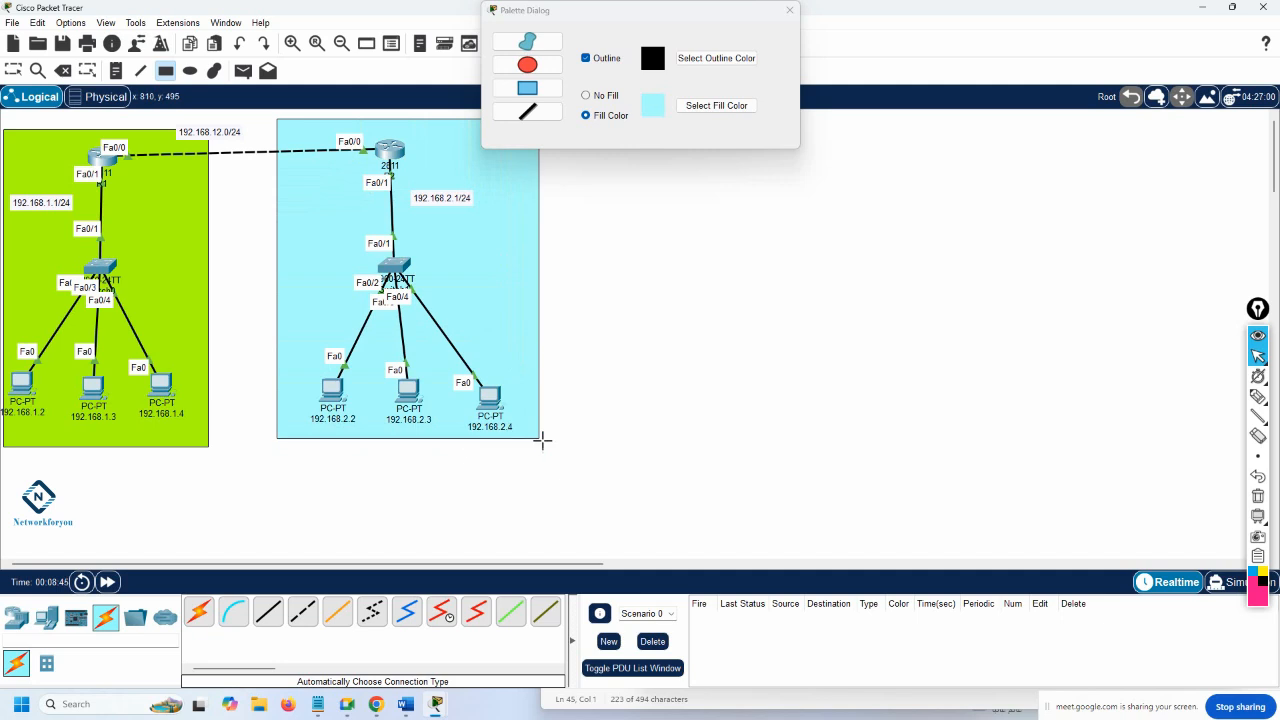
{"action": "left_click", "coordinate": [790, 11]}
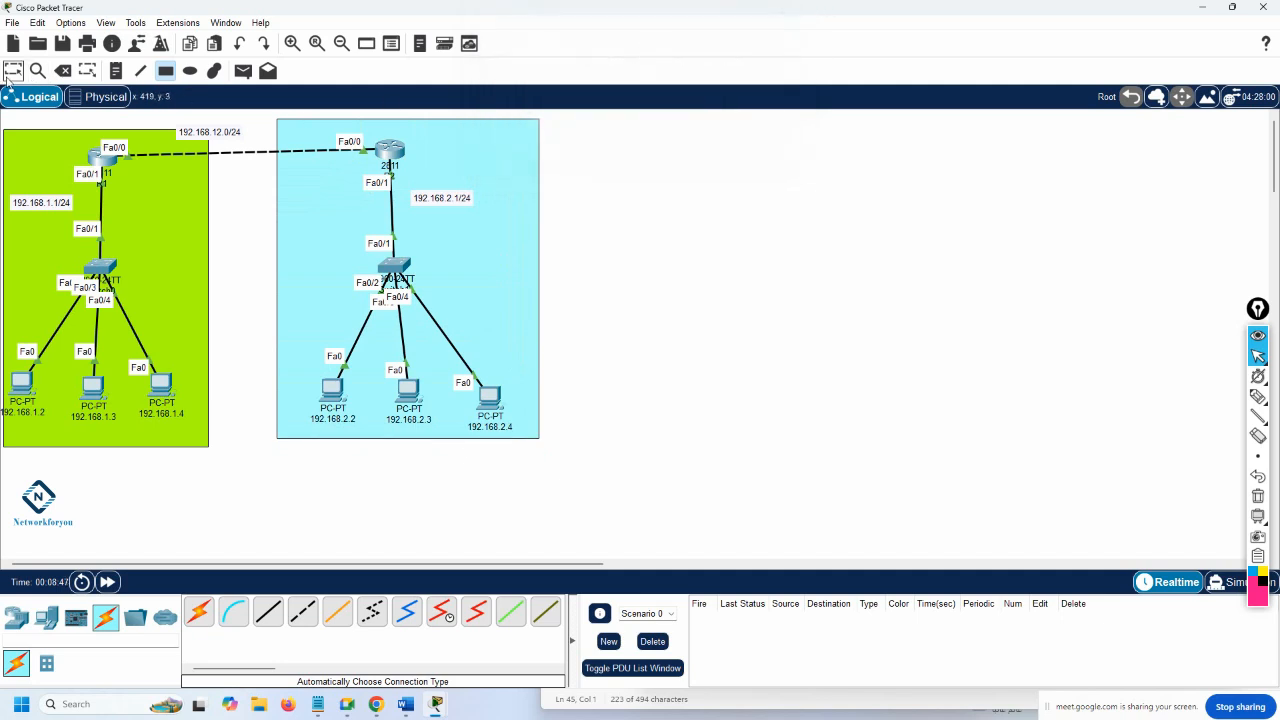
Step: Ping 192.168.2.2, 192.168.2.3 and 192.168.2.4 in turn from the Command Prompt of PC 192.168.1.2
{"action": "left_click", "coordinate": [18, 388]}
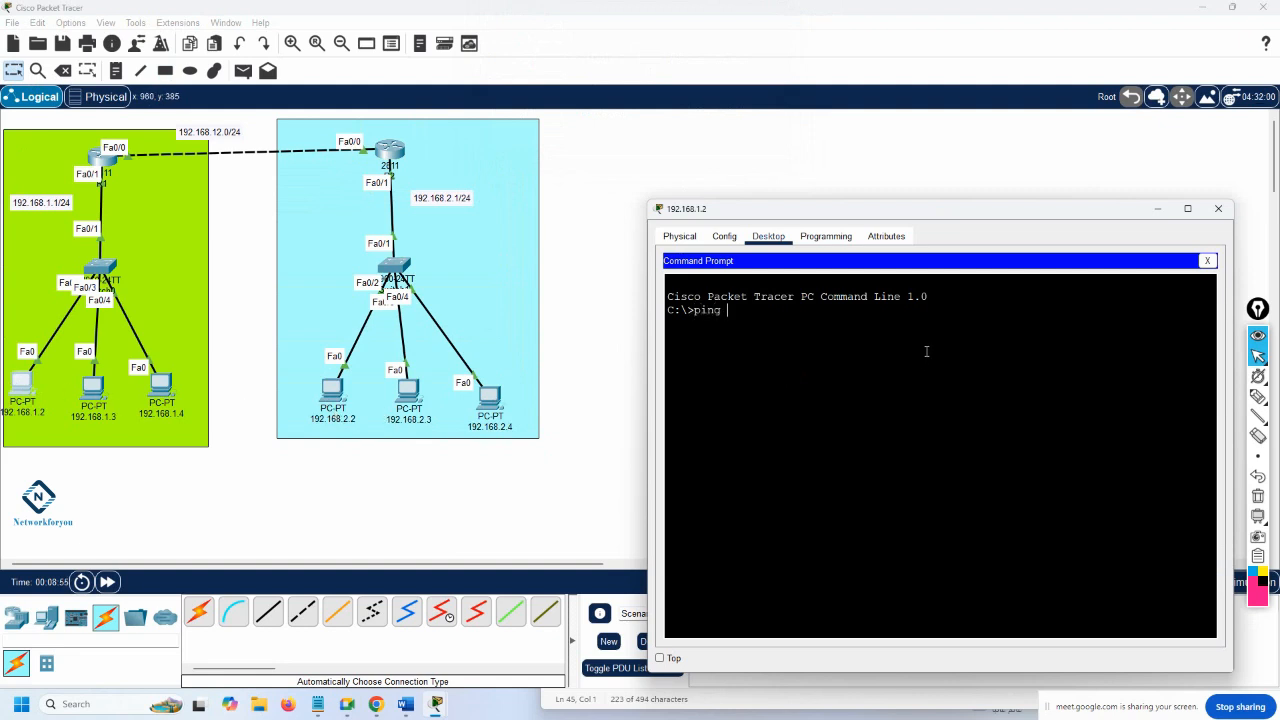
{"action": "type", "text": "ping 192.168.2.2"}
{"action": "key", "text": "Return"}
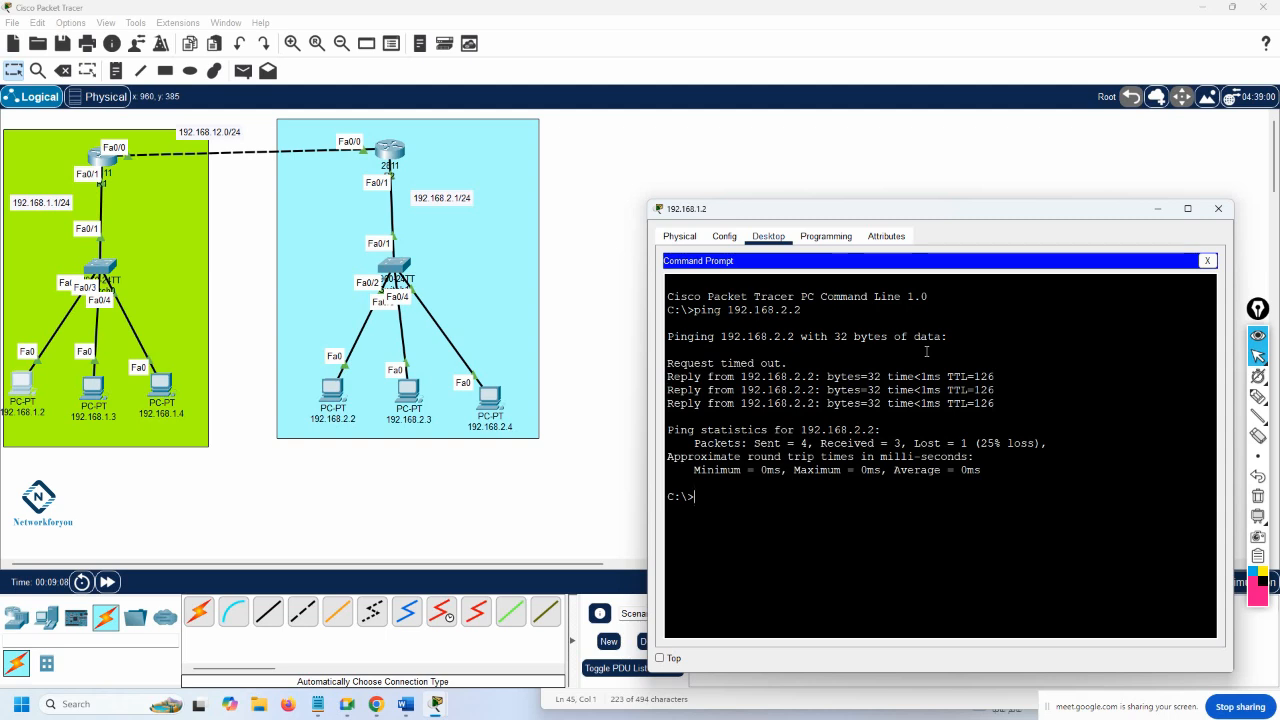
{"action": "key", "text": "Up"}
{"action": "key", "text": "Return"}
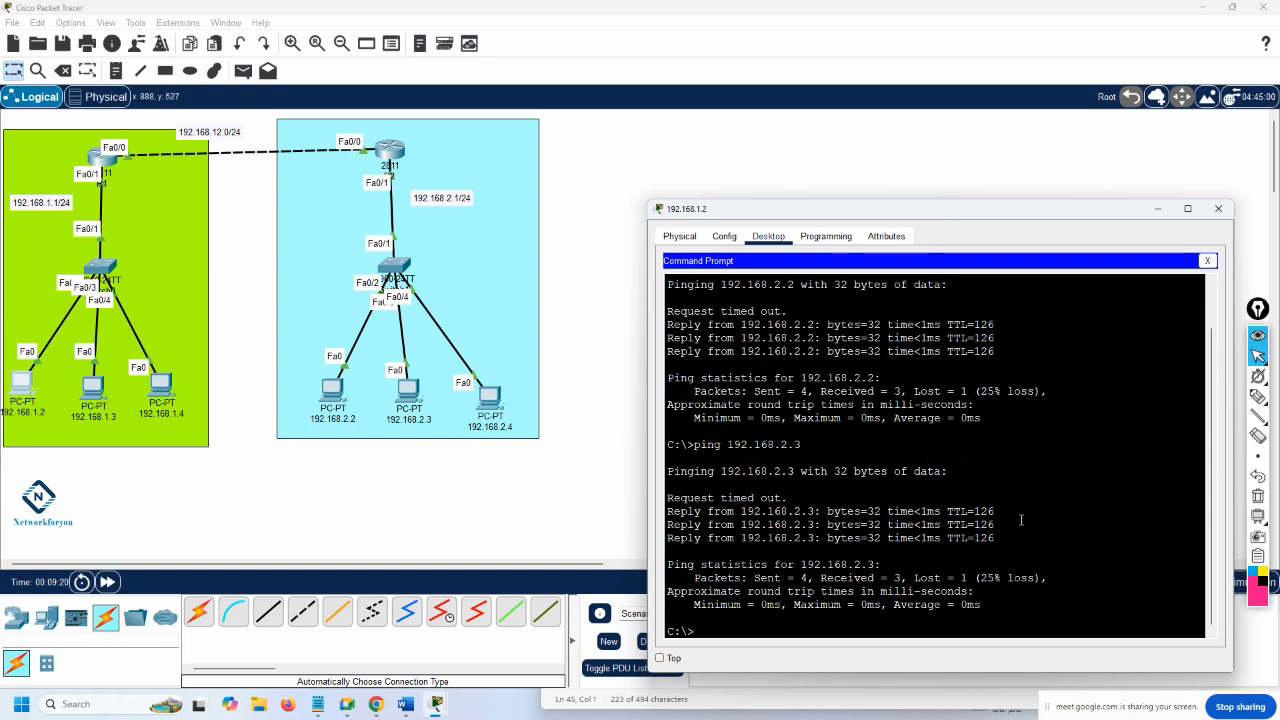
{"action": "key", "text": "Up"}
{"action": "key", "text": "Return"}
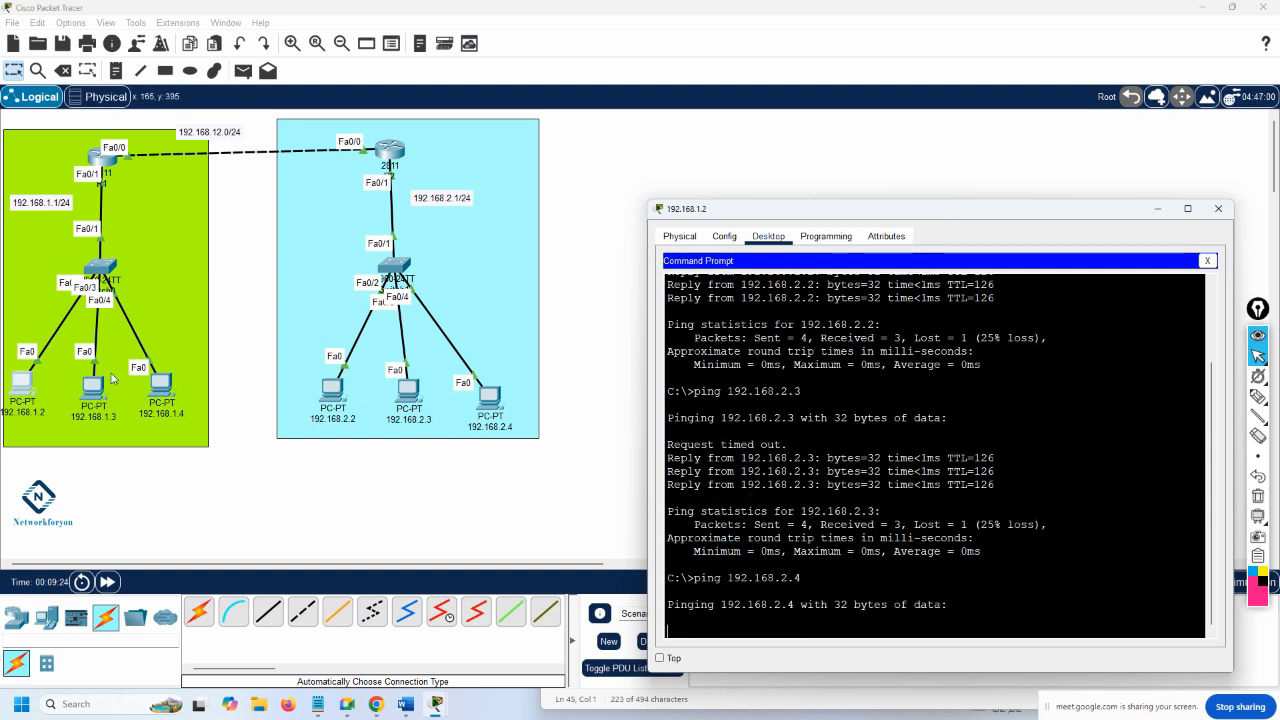